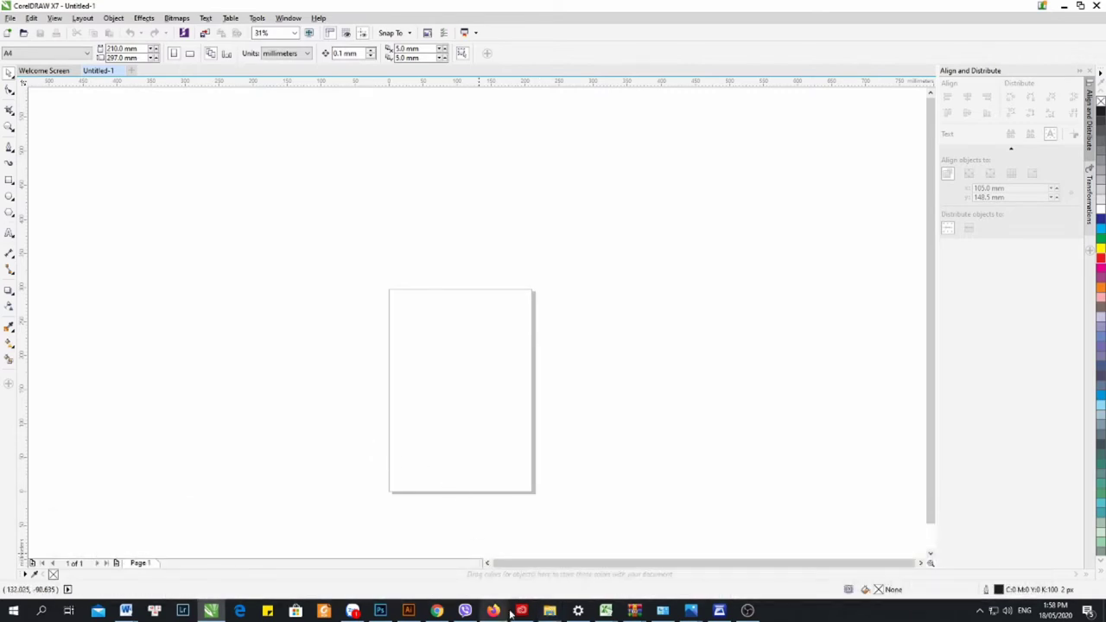
Place the image CAM LUA 40x15cm.jpg from the linh tinh folder above the page as a reference
{"action": "mouse_move", "coordinate": [549, 610]}
{"action": "mouse_move", "coordinate": [694, 585]}
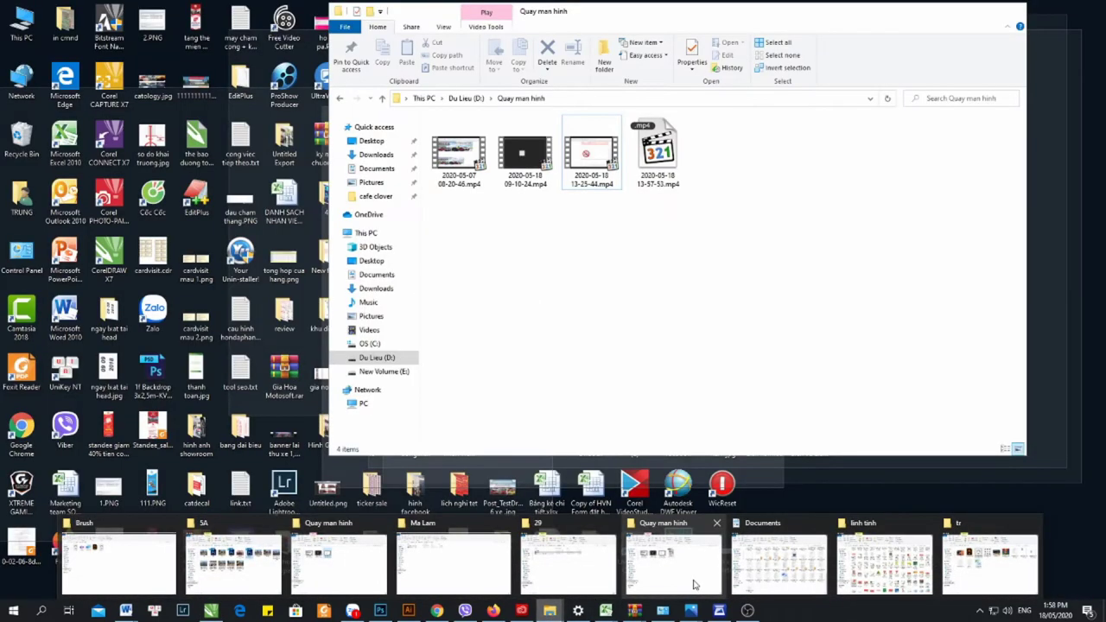
{"action": "left_click", "coordinate": [884, 563]}
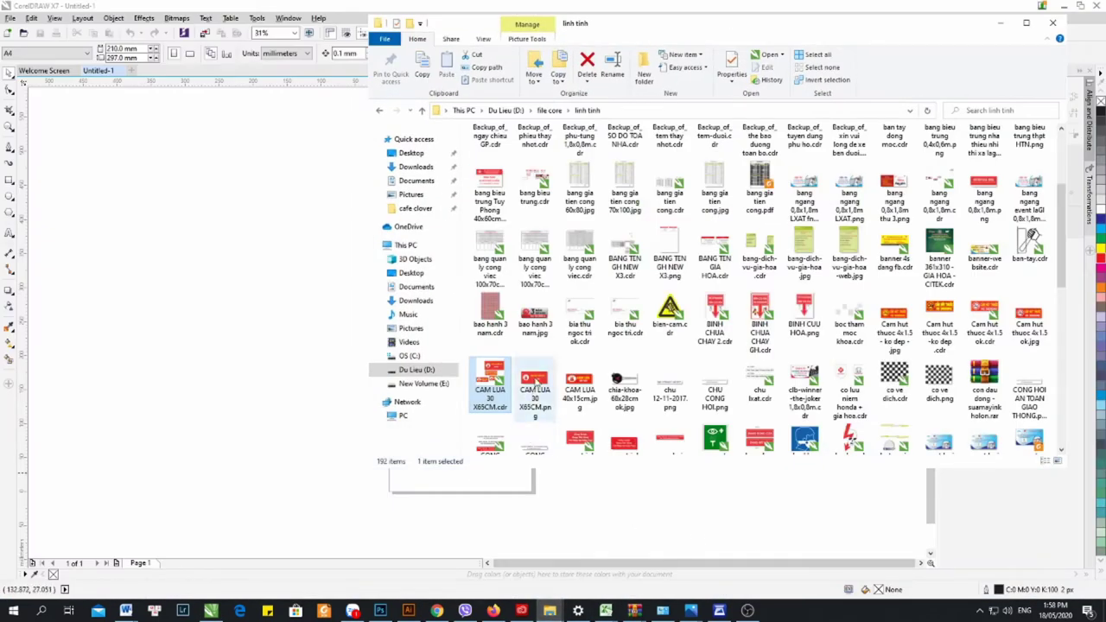
{"action": "left_click", "coordinate": [579, 384]}
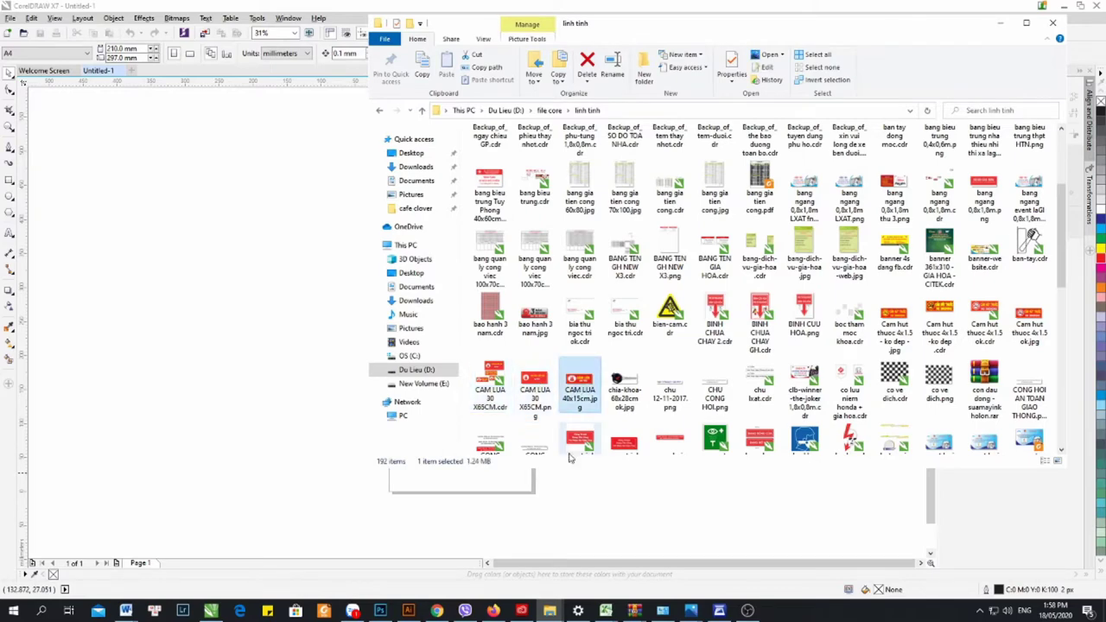
{"action": "left_click_drag", "start_coordinate": [574, 390], "coordinate": [472, 219]}
{"action": "left_click", "coordinate": [748, 301]}
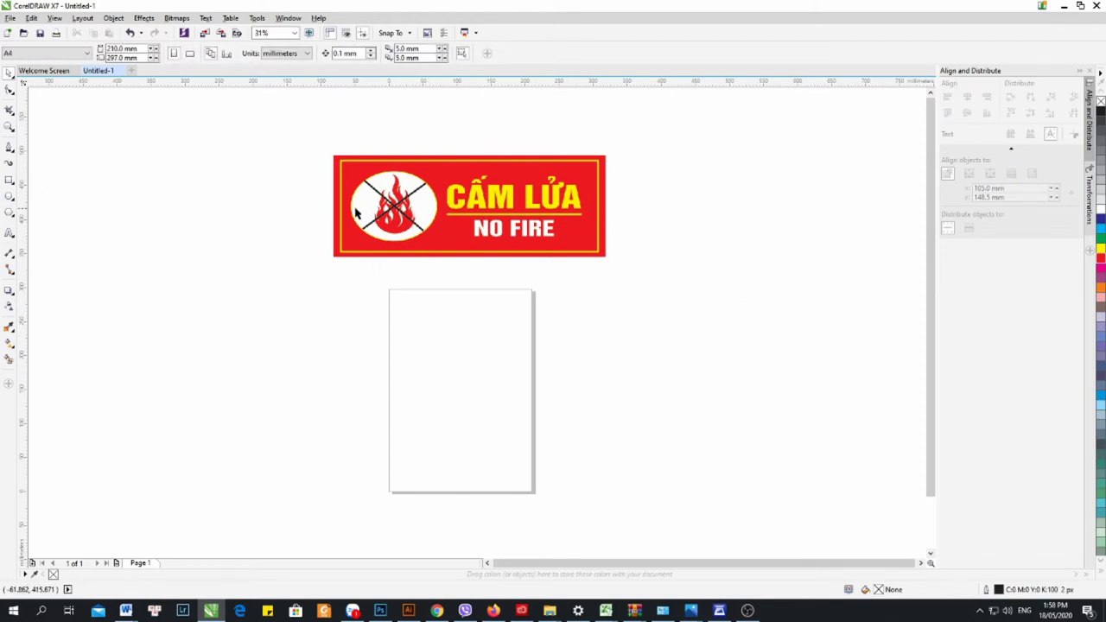
Switch the document units to centimeters and set the page size to 40 by 15 cm
{"action": "left_click", "coordinate": [281, 53]}
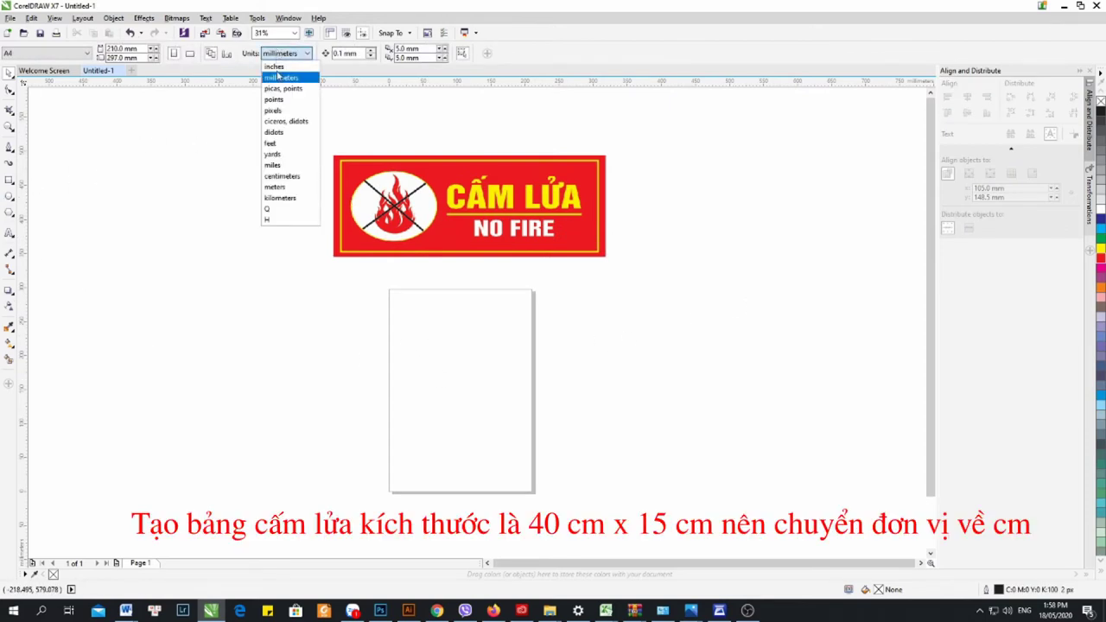
{"action": "left_click", "coordinate": [285, 178]}
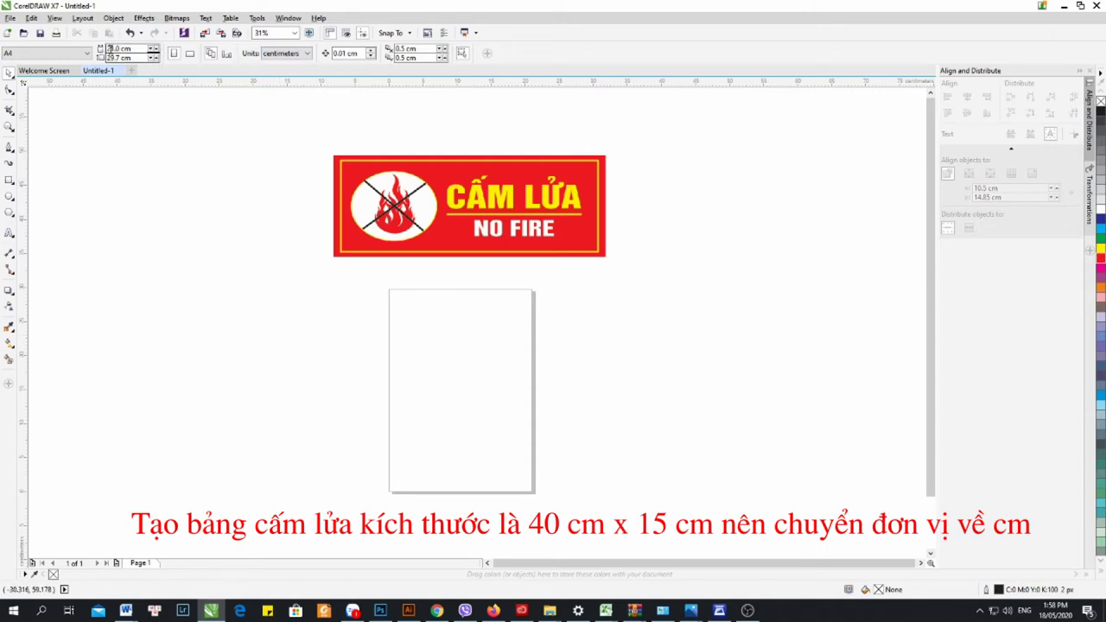
{"action": "type", "text": "40"}
{"action": "key", "text": "Tab"}
{"action": "type", "text": "15"}
{"action": "key", "text": "Return"}
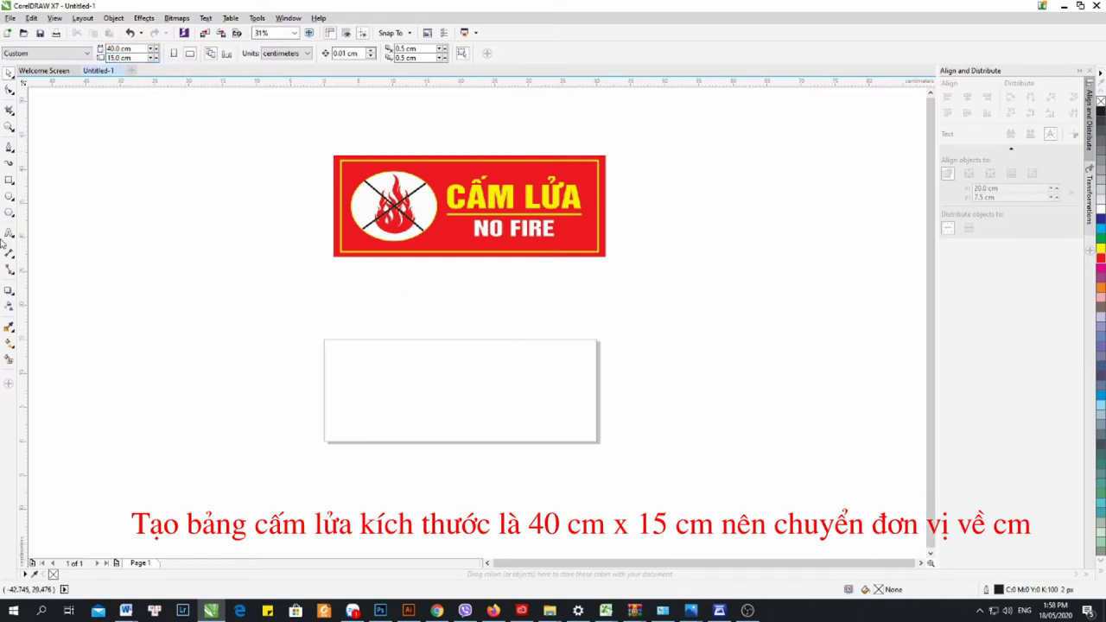
Create a page-sized rectangle of 40 by 15 cm exactly over the page
{"action": "left_click", "coordinate": [9, 180]}
{"action": "double_click", "coordinate": [9, 180]}
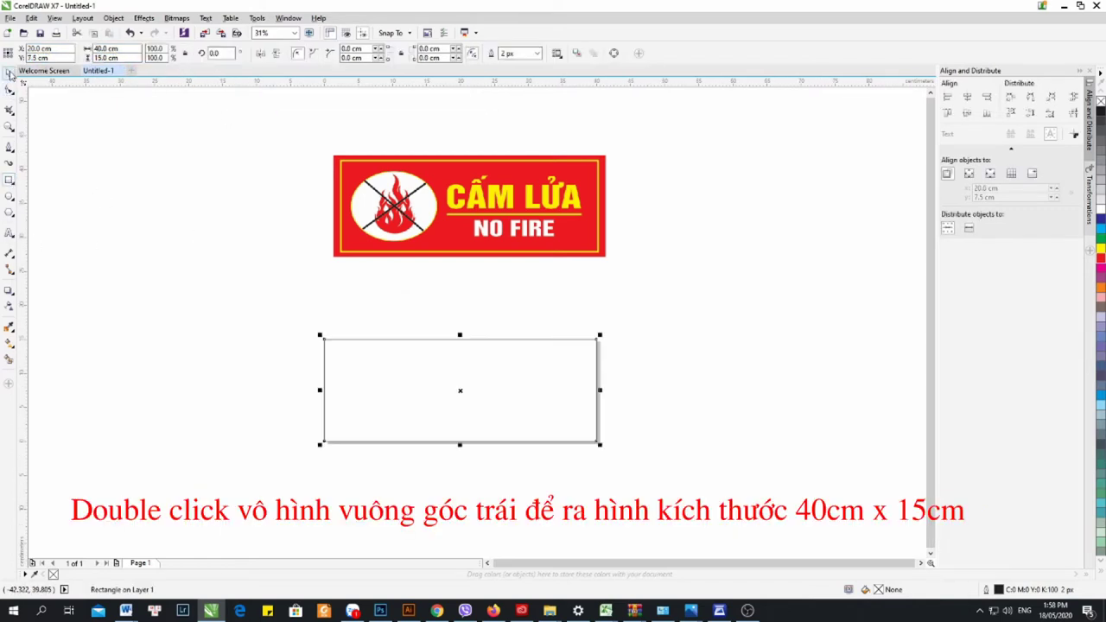
{"action": "left_click", "coordinate": [575, 353]}
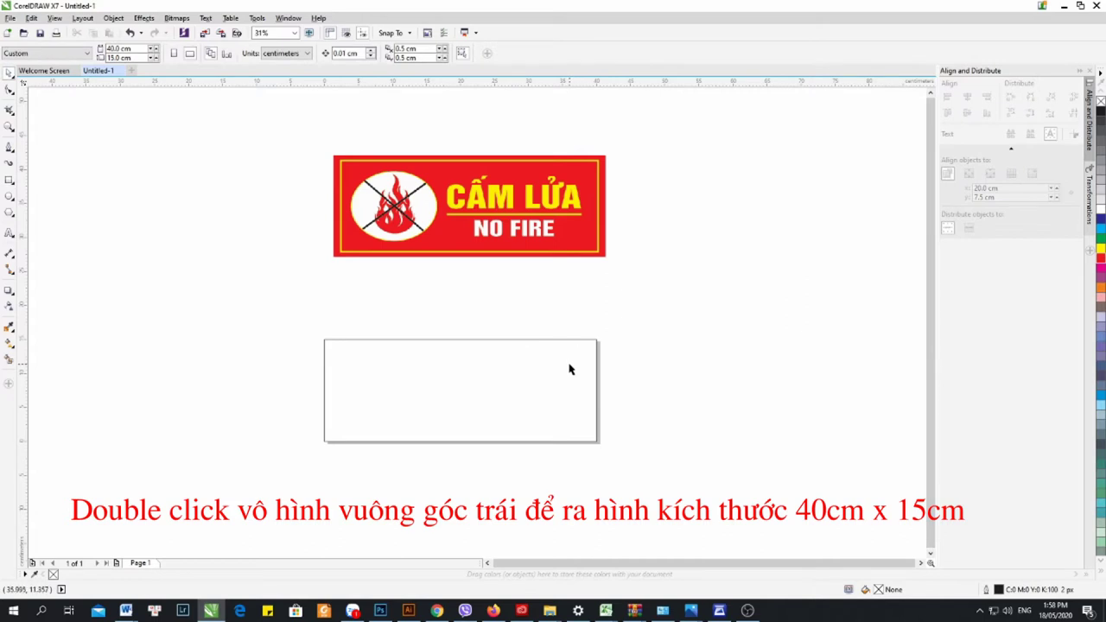
Shrink the rectangle about its center to about 37.4 by 13.1 cm, forming an inner frame
{"action": "left_click", "coordinate": [595, 356]}
{"action": "left_click_drag", "start_coordinate": [597, 340], "coordinate": [597, 341]}
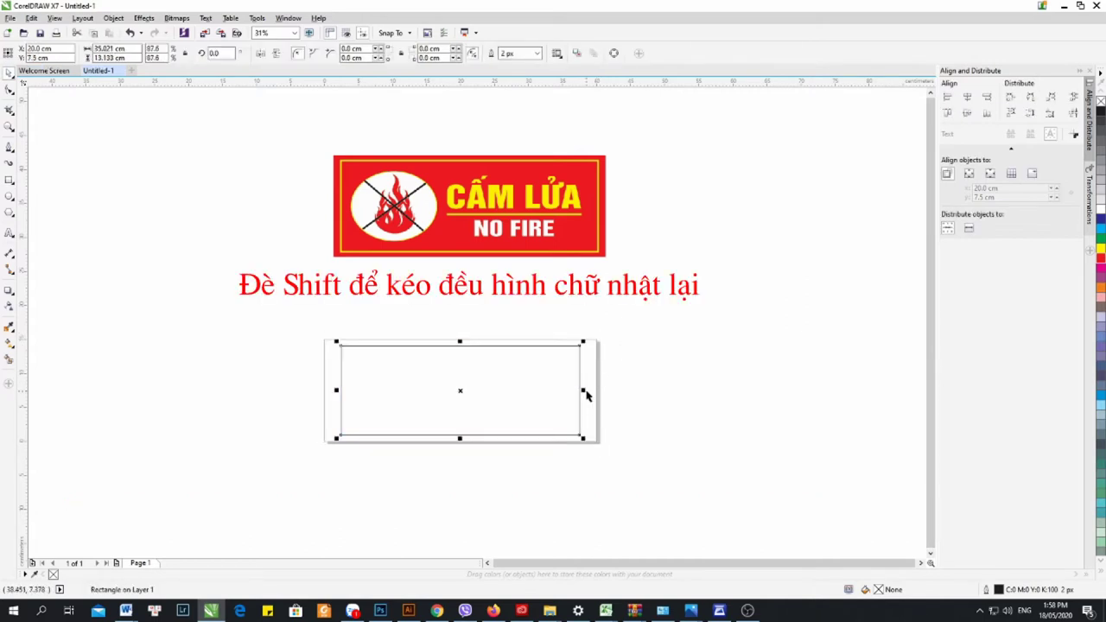
{"action": "left_click_drag", "start_coordinate": [581, 390], "coordinate": [587, 385]}
{"action": "left_click", "coordinate": [620, 371]}
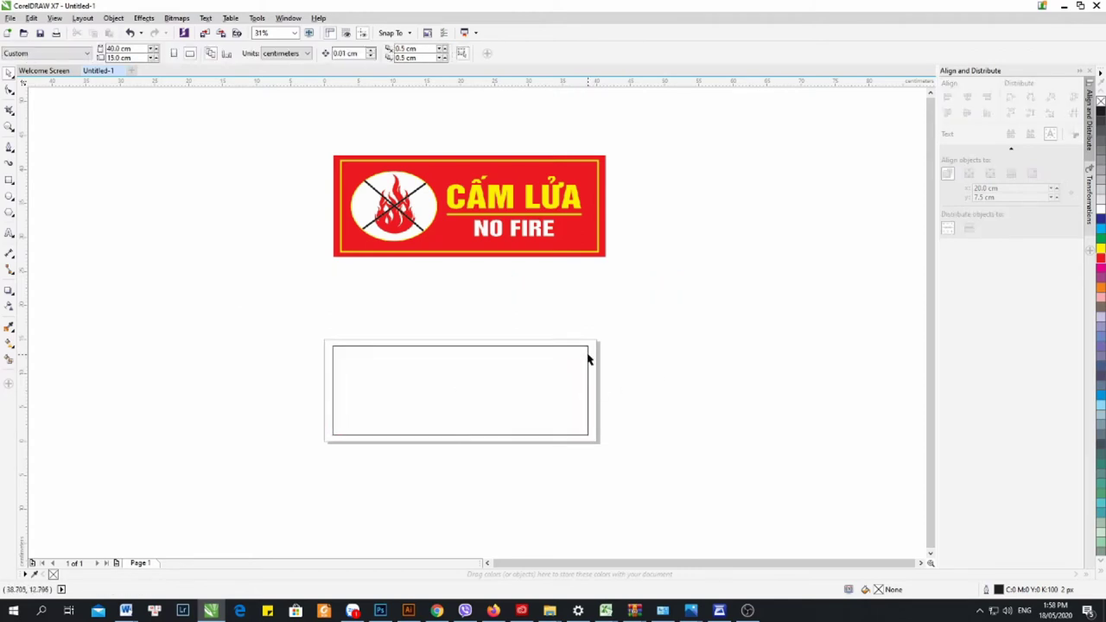
{"action": "left_click", "coordinate": [587, 358]}
{"action": "scroll", "coordinate": [587, 360], "scroll_direction": "up", "scroll_amount": 2}
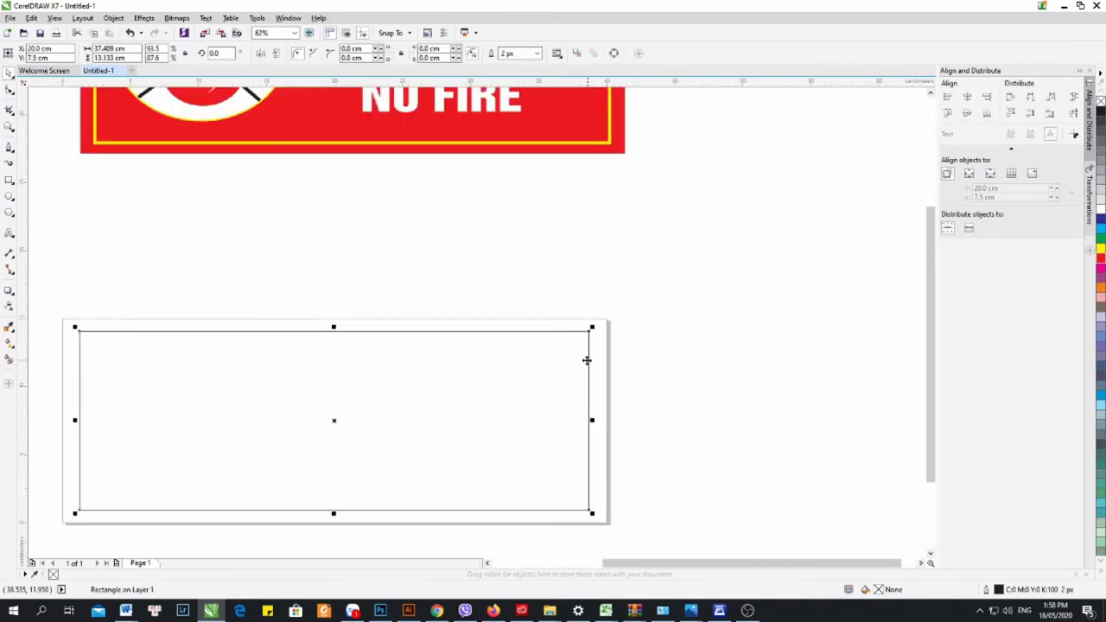
{"action": "scroll", "coordinate": [586, 360], "scroll_direction": "down", "scroll_amount": 2}
{"action": "scroll", "coordinate": [595, 401], "scroll_direction": "up", "scroll_amount": 2}
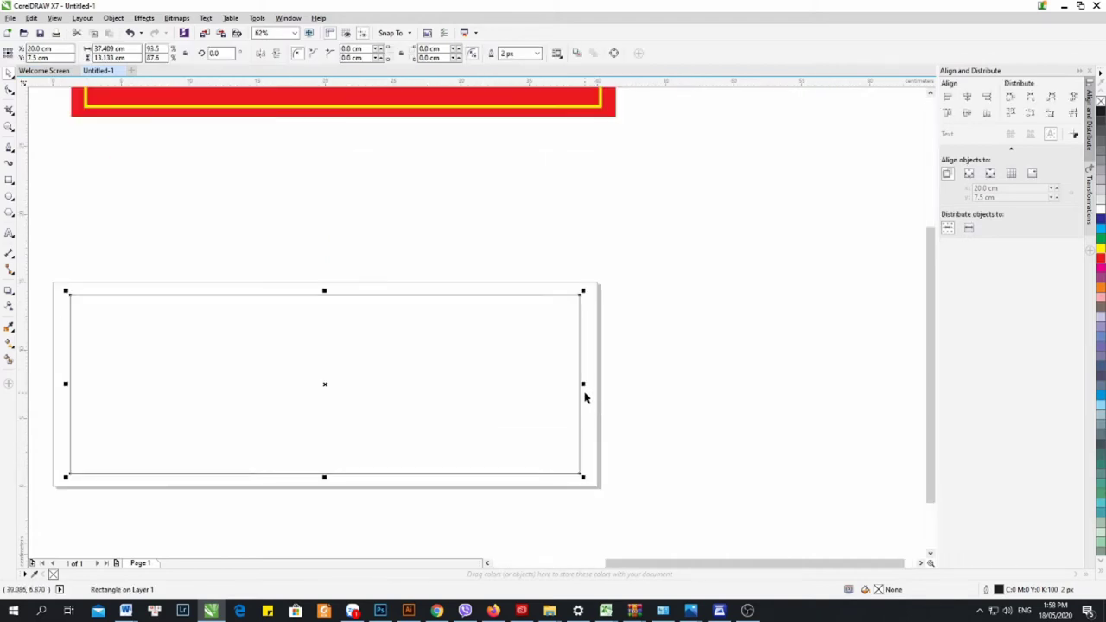
{"action": "left_click_drag", "start_coordinate": [582, 383], "coordinate": [587, 388]}
Set the inner frame's outline width to 25 px and deselect it
{"action": "left_click", "coordinate": [536, 53]}
{"action": "left_click", "coordinate": [516, 161]}
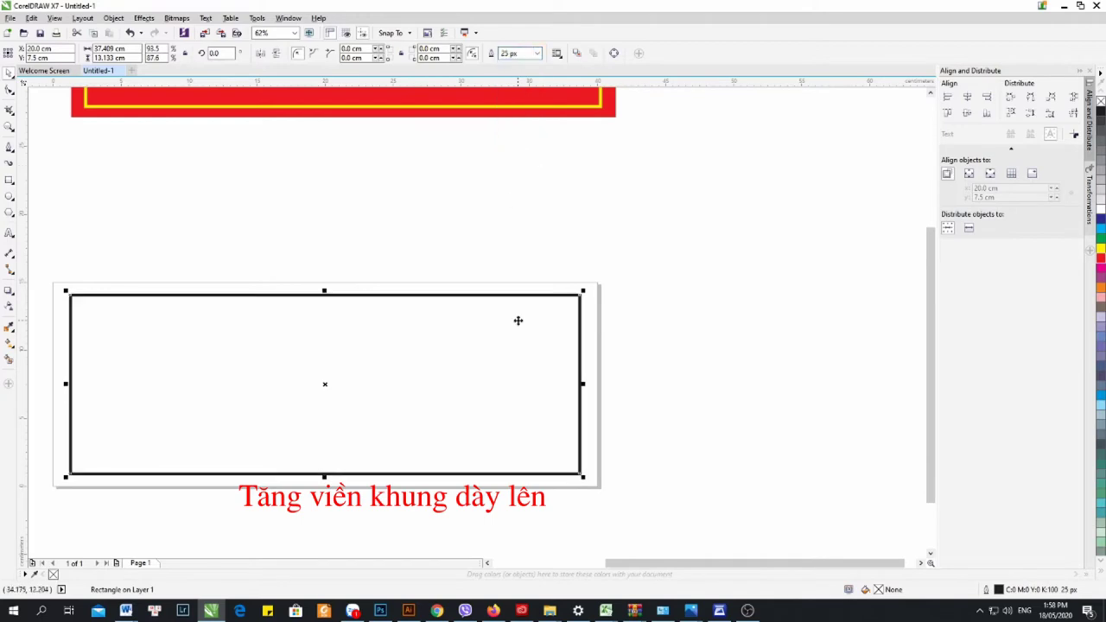
{"action": "scroll", "coordinate": [431, 267], "scroll_direction": "down", "scroll_amount": 2}
{"action": "scroll", "coordinate": [371, 250], "scroll_direction": "up", "scroll_amount": 2}
{"action": "scroll", "coordinate": [395, 275], "scroll_direction": "down", "scroll_amount": 2}
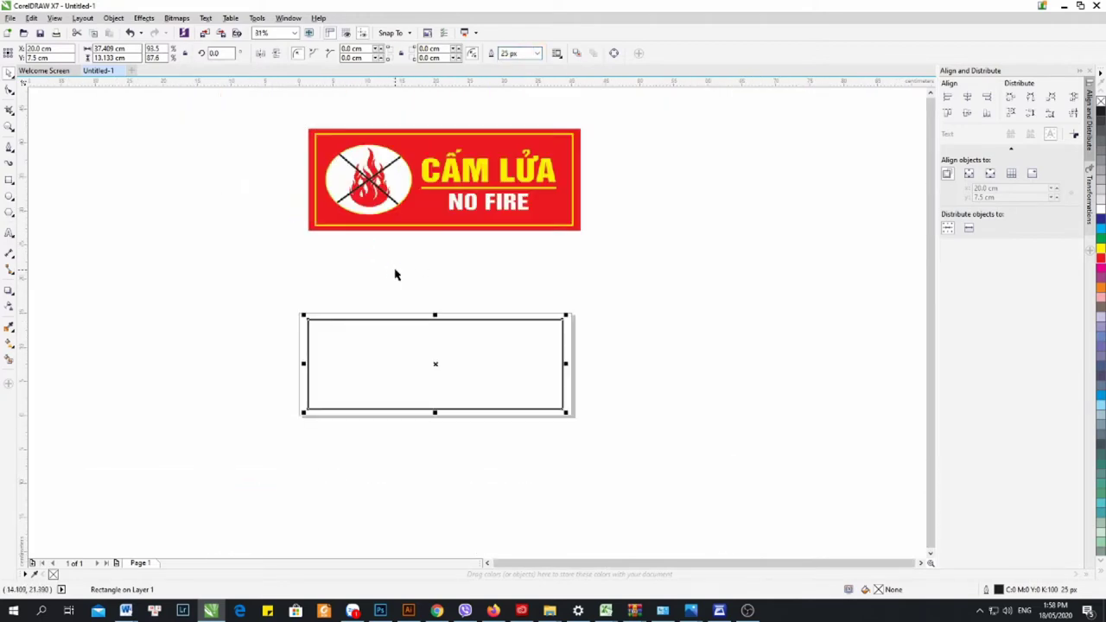
{"action": "left_click", "coordinate": [396, 273]}
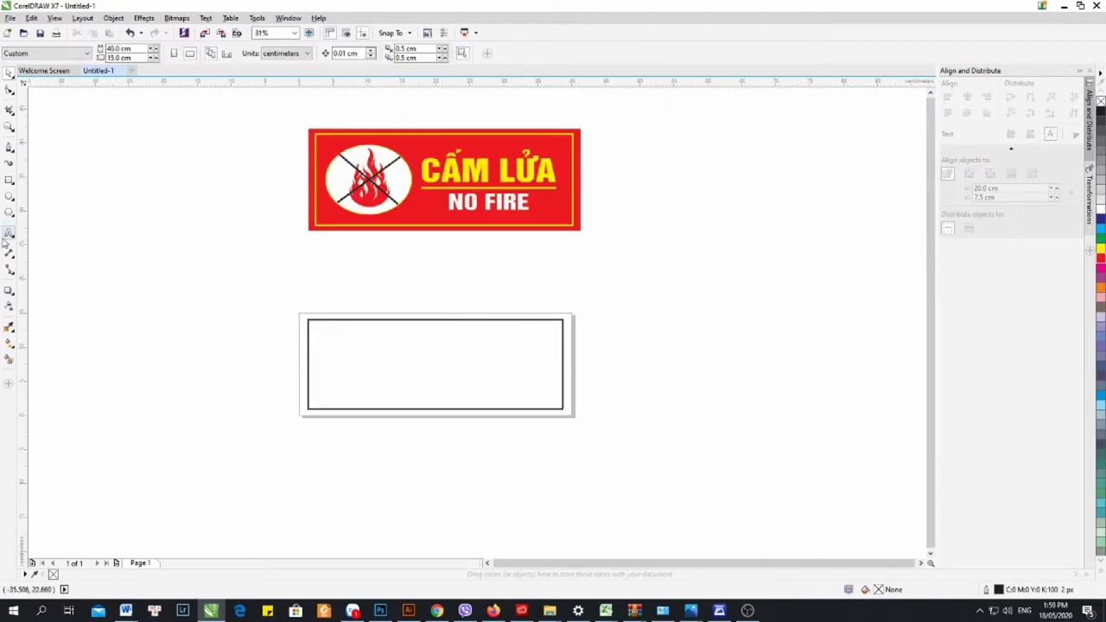
{"action": "left_click", "coordinate": [8, 181]}
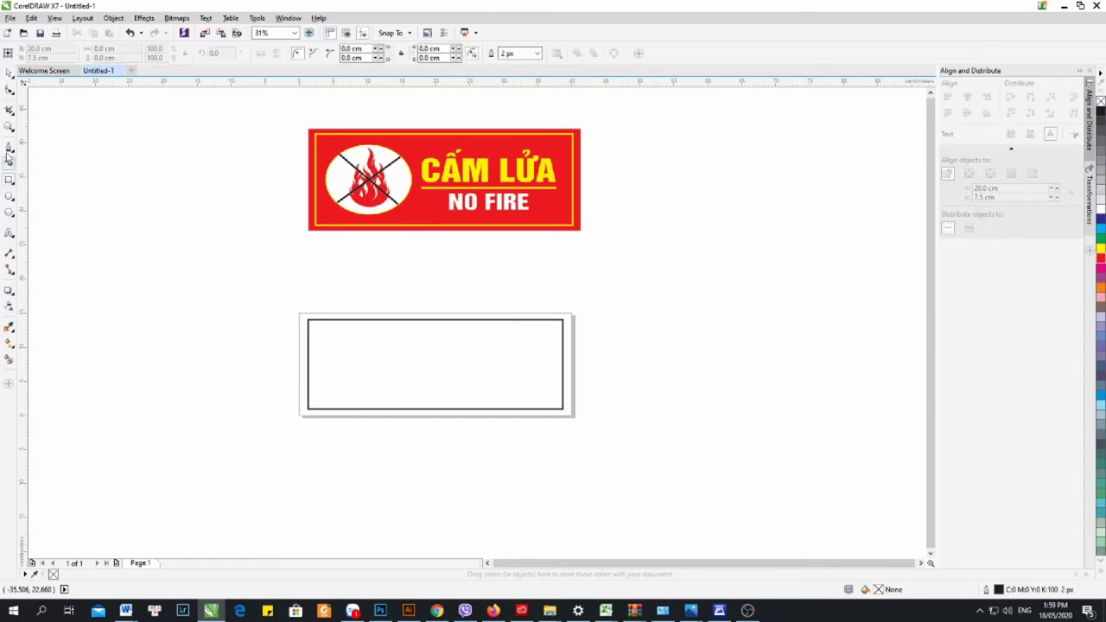
{"action": "left_click", "coordinate": [8, 75]}
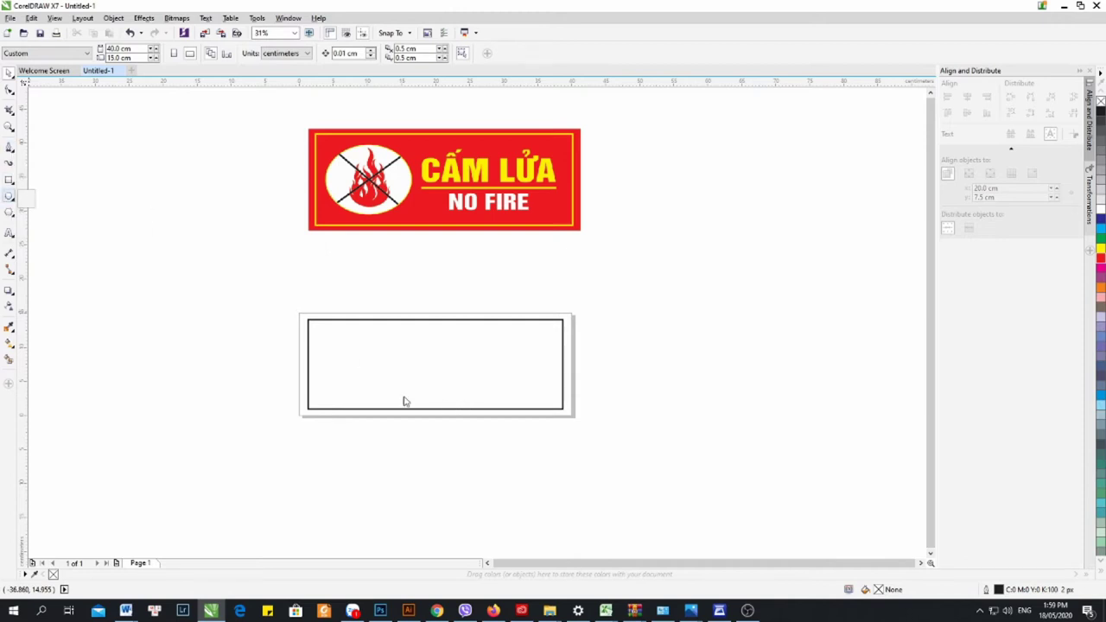
{"action": "left_click", "coordinate": [351, 365]}
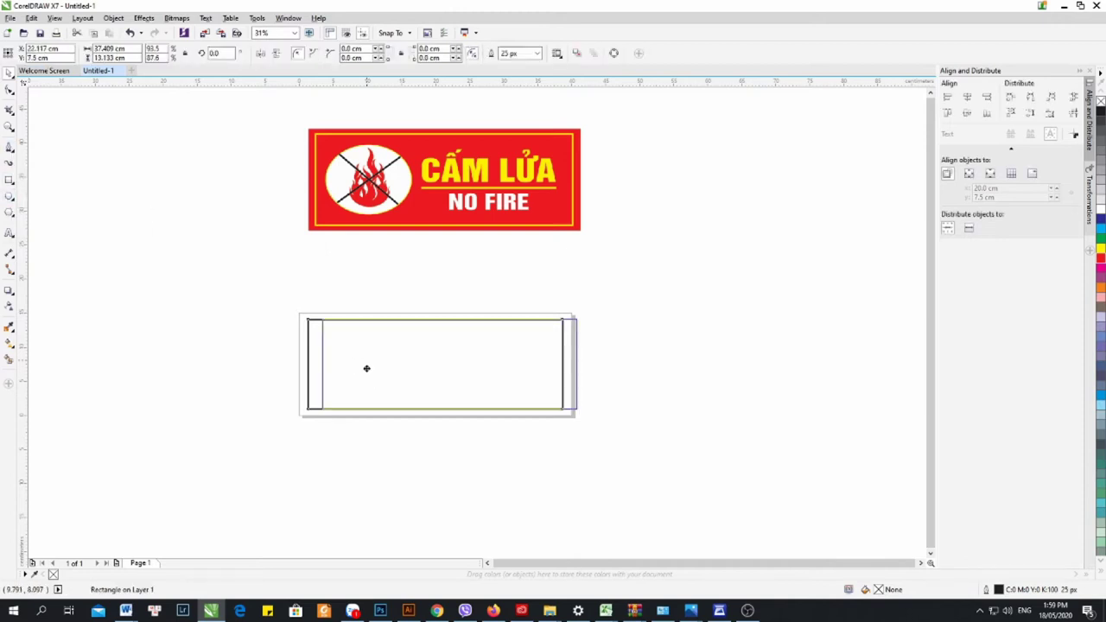
Draw an ellipse about 14.4 by 10.3 cm in the left part of the frame
{"action": "left_click", "coordinate": [9, 197]}
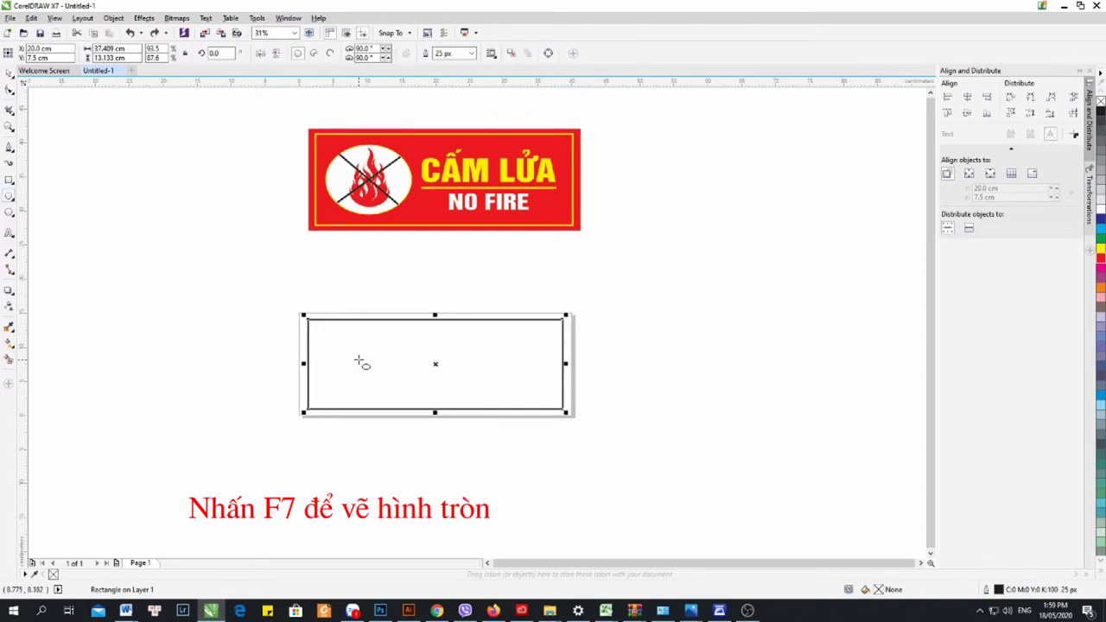
{"action": "left_click_drag", "start_coordinate": [338, 350], "coordinate": [406, 394]}
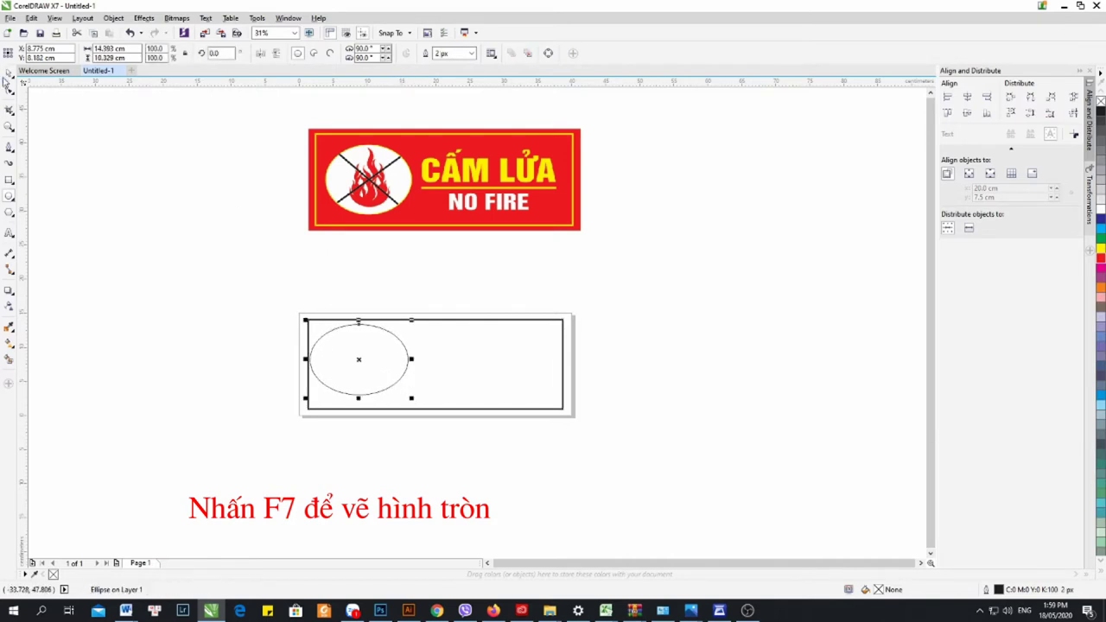
{"action": "left_click", "coordinate": [8, 76]}
{"action": "left_click", "coordinate": [242, 244]}
{"action": "left_click", "coordinate": [365, 357]}
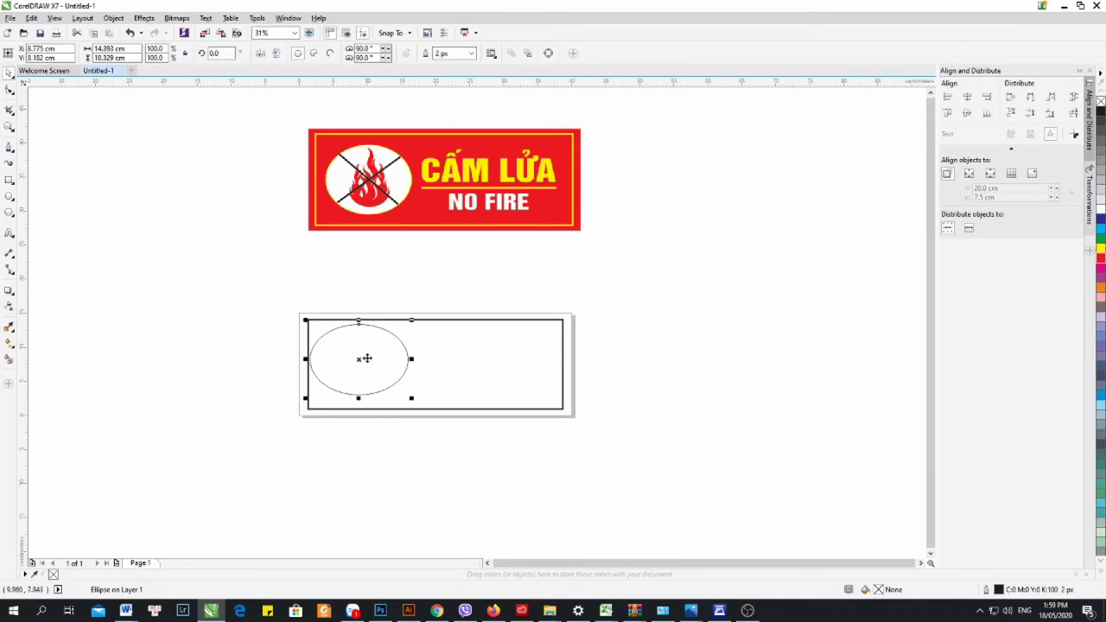
Move the ellipse over the reference sign's white oval and resize it to match, about 12.7 by 10.3 cm
{"action": "left_click_drag", "start_coordinate": [355, 361], "coordinate": [367, 180]}
{"action": "scroll", "coordinate": [378, 140], "scroll_direction": "up", "scroll_amount": 2}
{"action": "scroll", "coordinate": [435, 200], "scroll_direction": "up", "scroll_amount": 2}
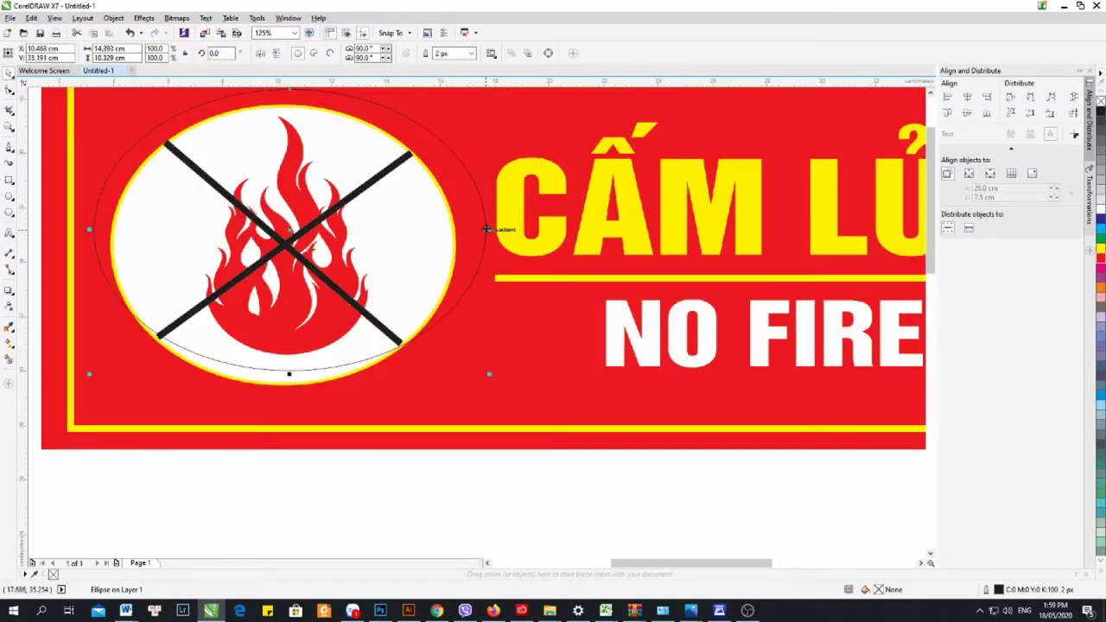
{"action": "mouse_move", "coordinate": [488, 229]}
{"action": "left_mouse_down"}
{"action": "mouse_move", "coordinate": [497, 233]}
{"action": "mouse_move", "coordinate": [478, 247]}
{"action": "left_mouse_up"}
{"action": "scroll", "coordinate": [488, 244], "scroll_direction": "down", "scroll_amount": 2}
{"action": "scroll", "coordinate": [421, 198], "scroll_direction": "up", "scroll_amount": 2}
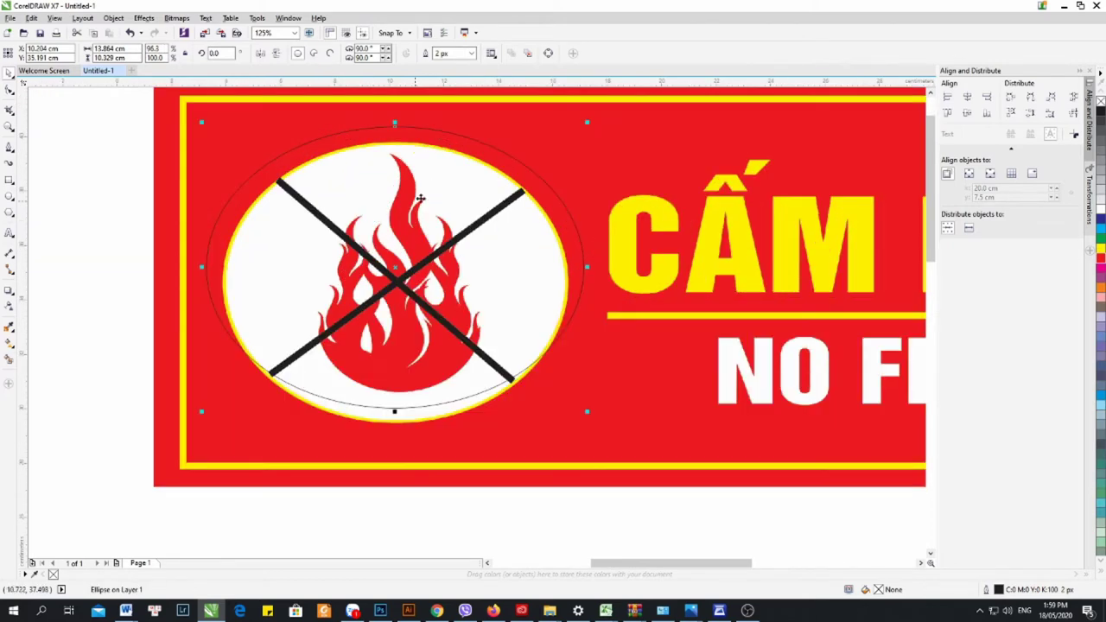
{"action": "left_click_drag", "start_coordinate": [397, 150], "coordinate": [393, 164]}
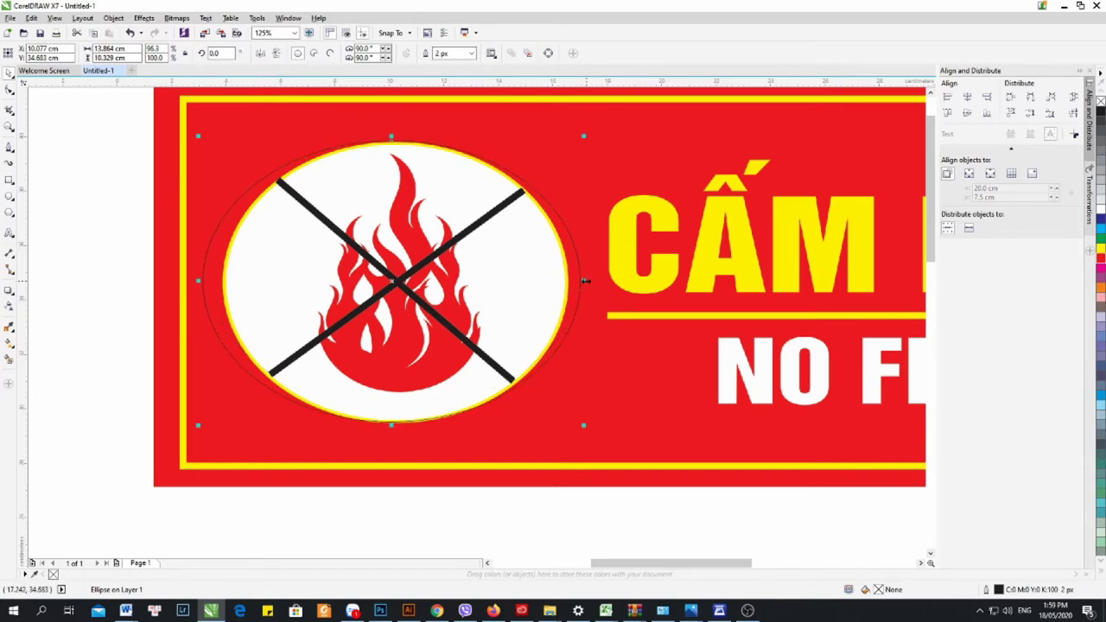
{"action": "left_click_drag", "start_coordinate": [585, 281], "coordinate": [570, 281]}
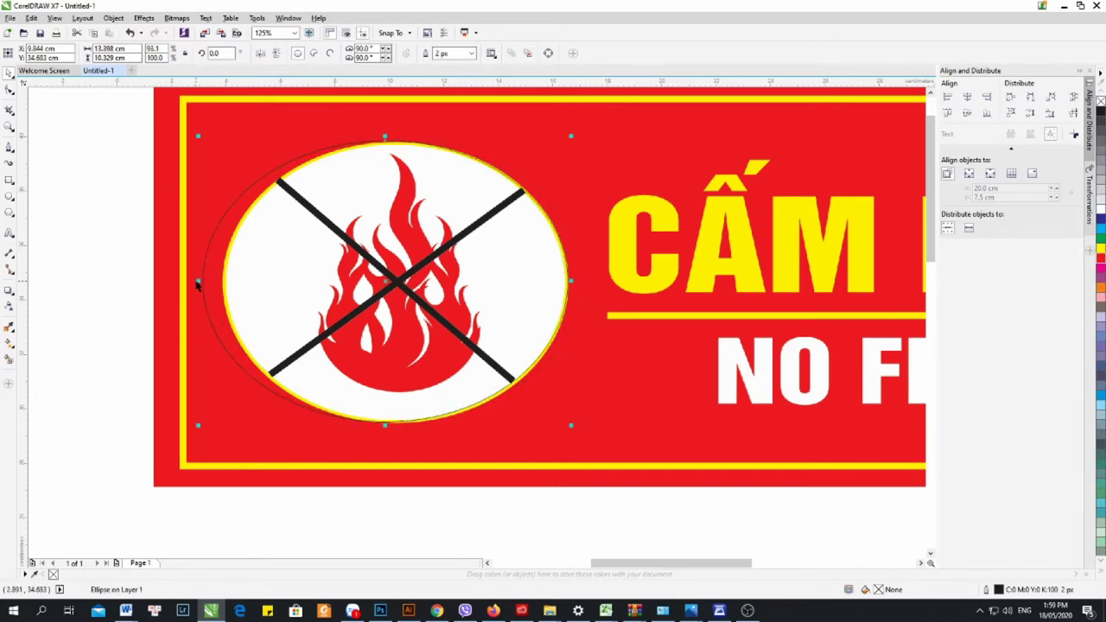
{"action": "left_click_drag", "start_coordinate": [198, 279], "coordinate": [219, 278]}
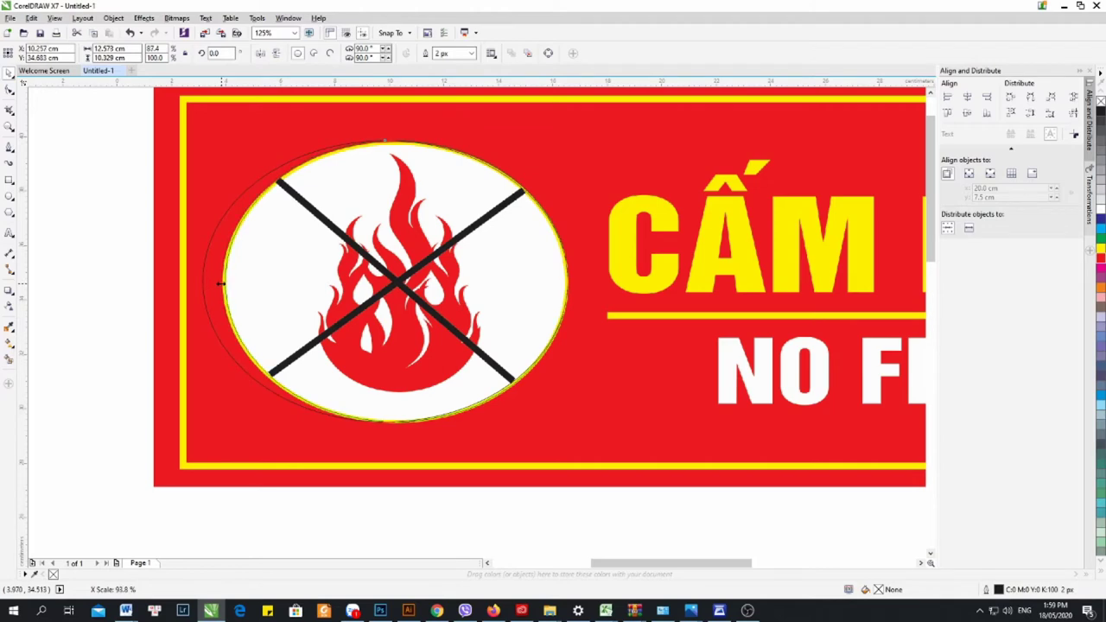
Move the fitted ellipse back into the left part of the page frame and deselect it
{"action": "scroll", "coordinate": [210, 185], "scroll_direction": "down", "scroll_amount": 3}
{"action": "left_click_drag", "start_coordinate": [253, 209], "coordinate": [259, 397]}
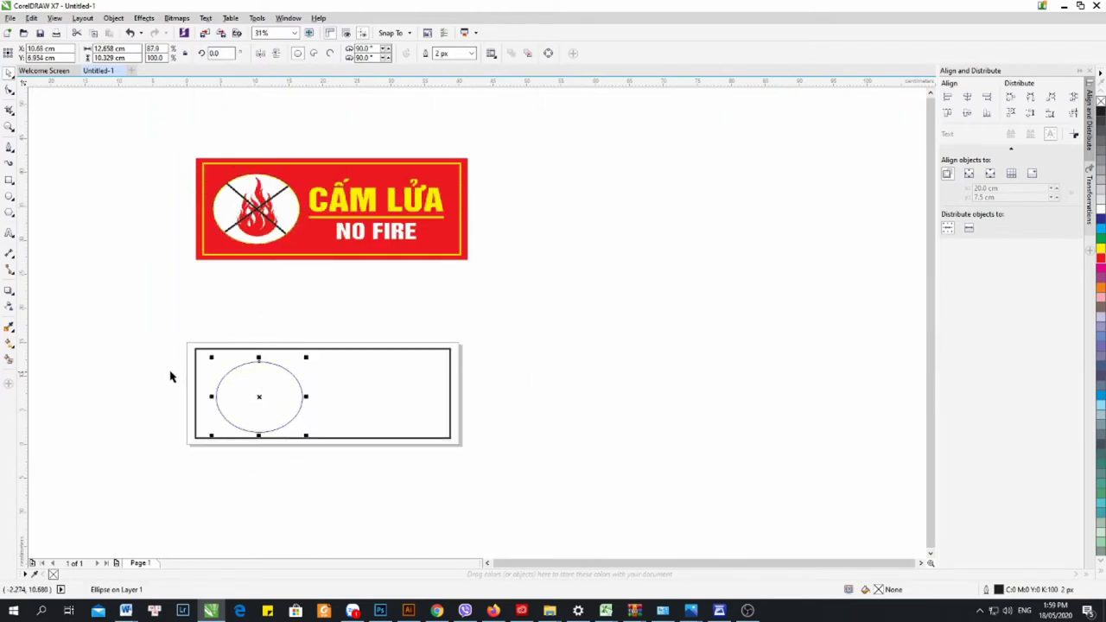
{"action": "left_click", "coordinate": [164, 298]}
{"action": "scroll", "coordinate": [154, 377], "scroll_direction": "up", "scroll_amount": 2}
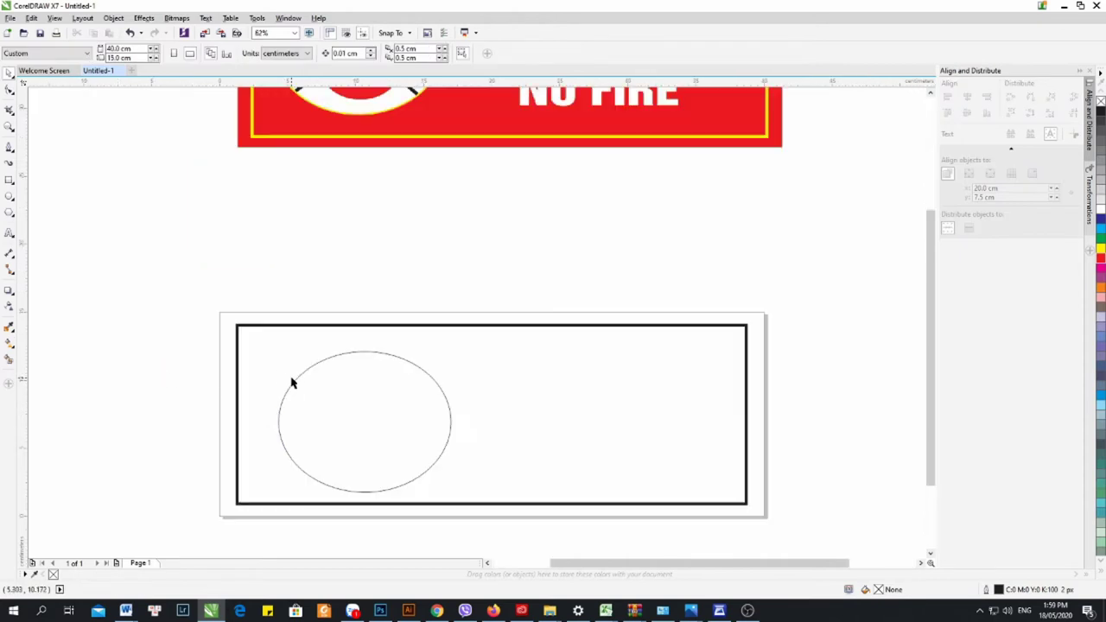
{"action": "scroll", "coordinate": [282, 381], "scroll_direction": "down", "scroll_amount": 2}
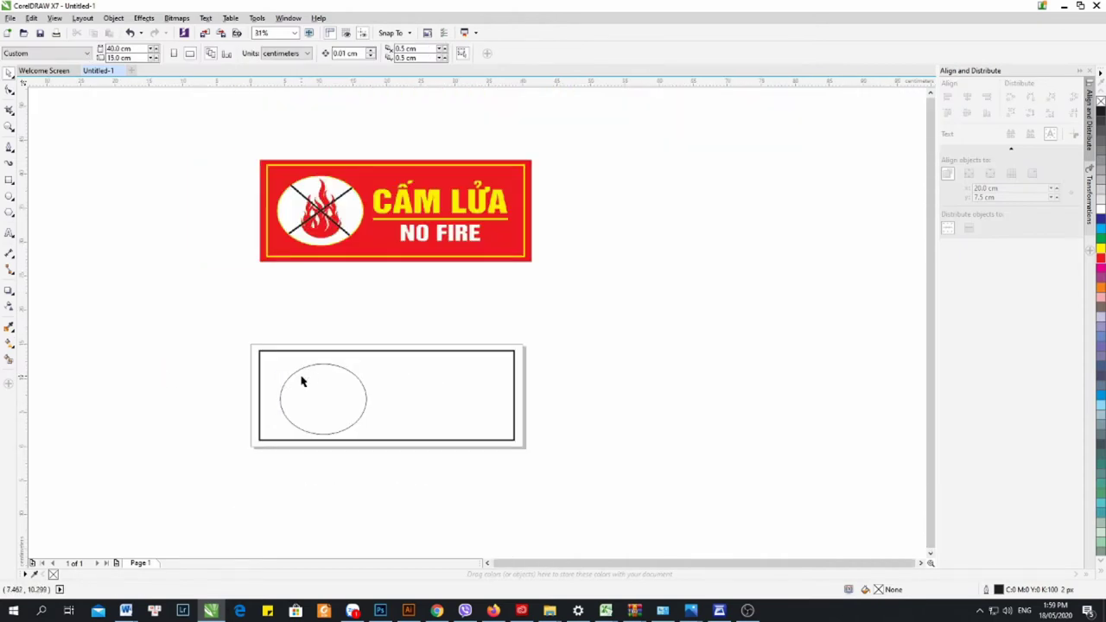
Draw a straight diagonal line from the ellipse's upper-left edge to its lower-right edge, with a 20 px outline
{"action": "left_click", "coordinate": [9, 147]}
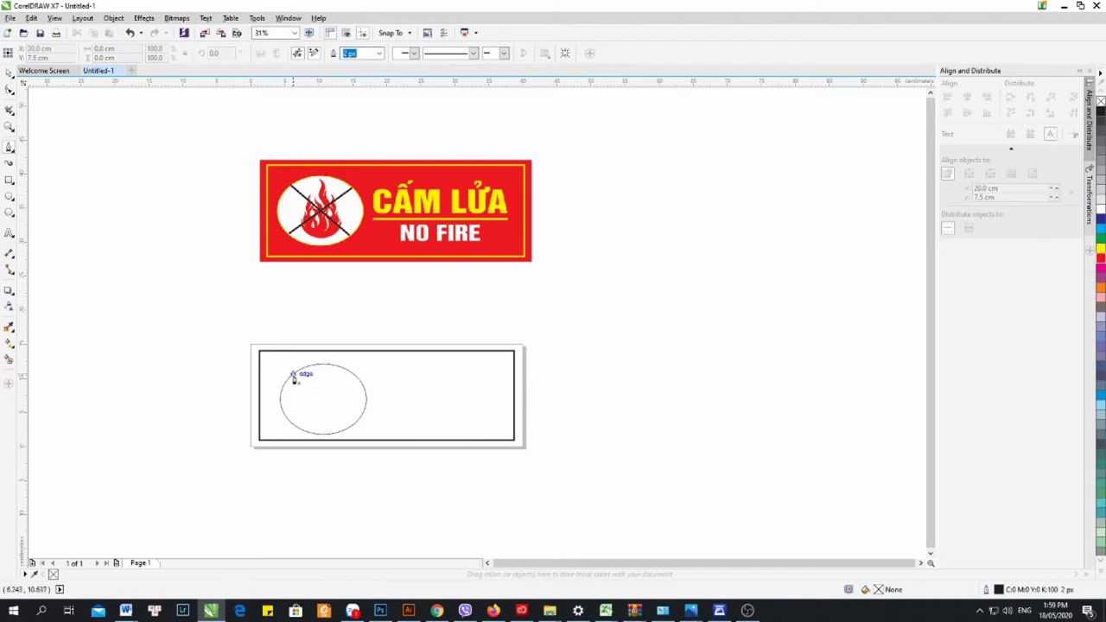
{"action": "left_click", "coordinate": [294, 374]}
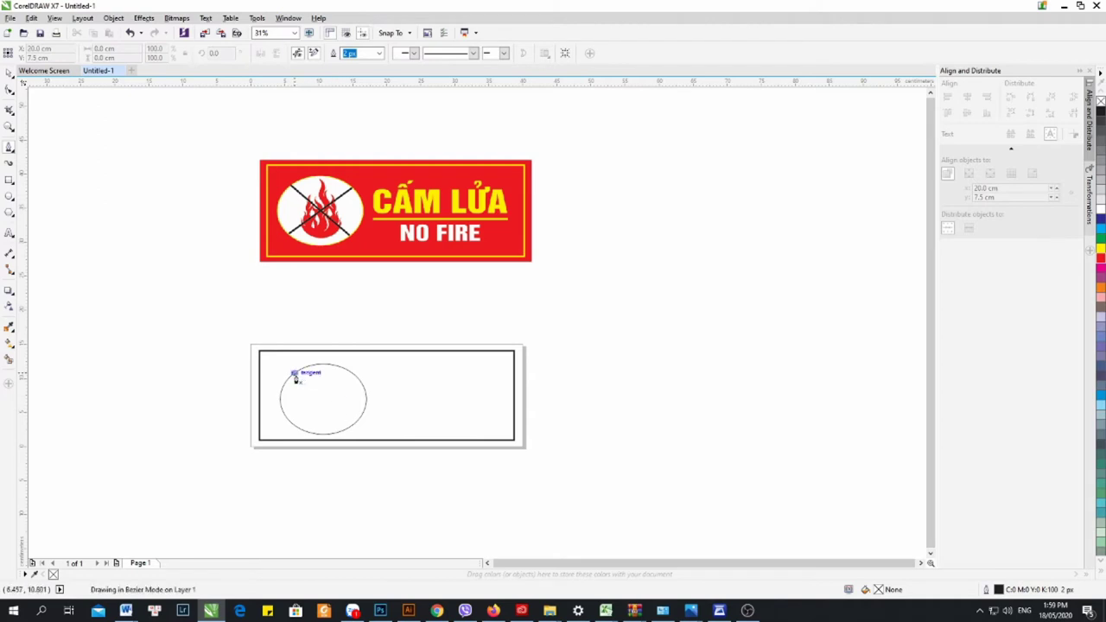
{"action": "left_click", "coordinate": [352, 425]}
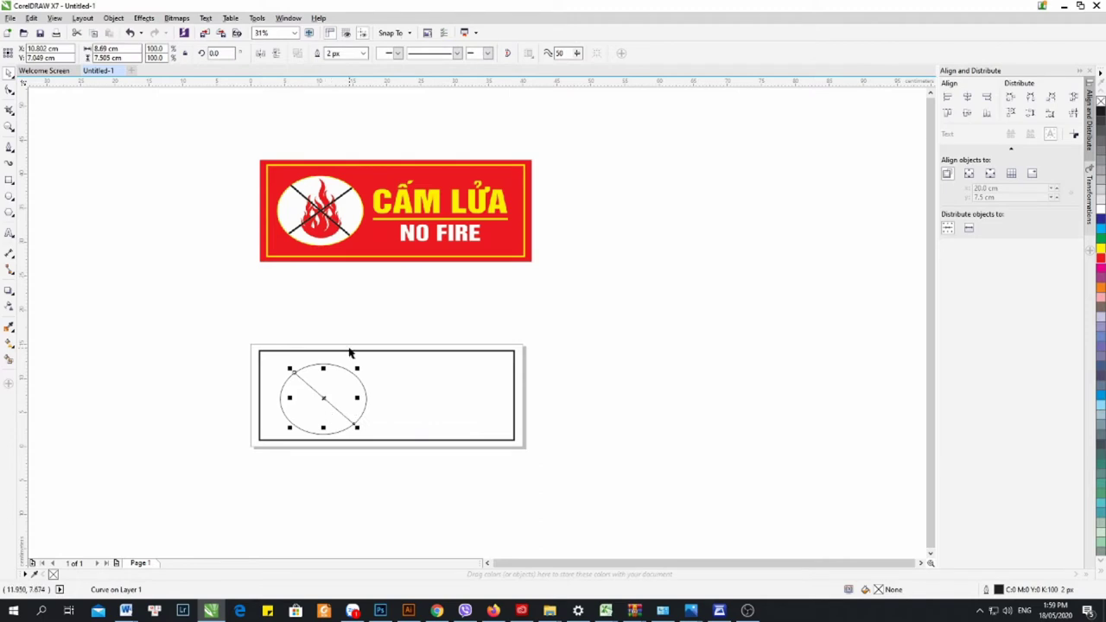
{"action": "left_click", "coordinate": [363, 54]}
{"action": "left_click", "coordinate": [332, 157]}
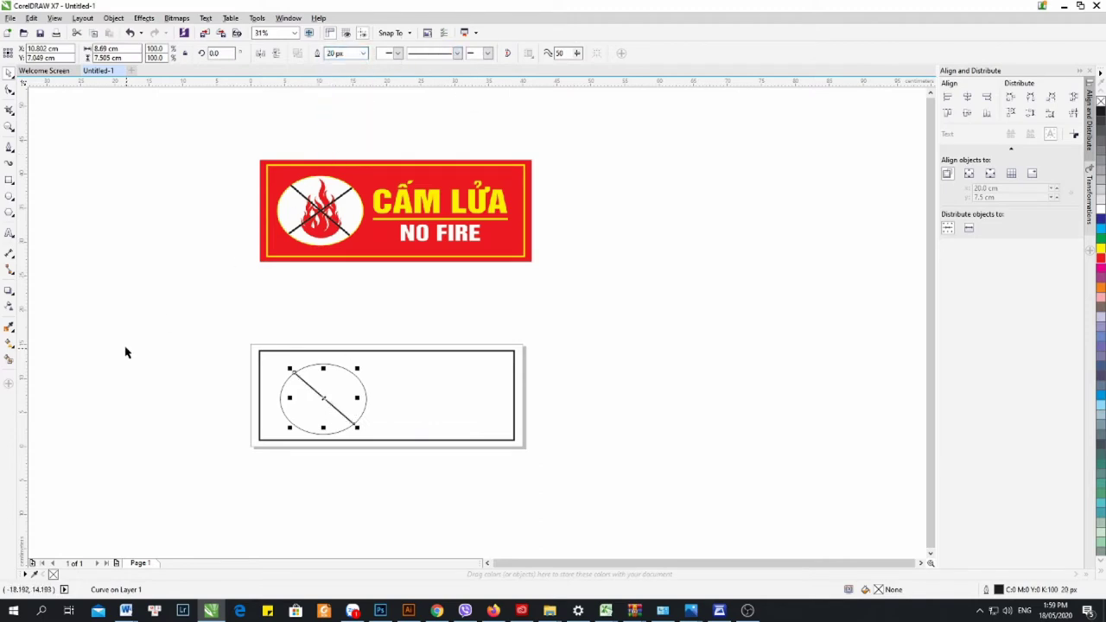
{"action": "left_click", "coordinate": [360, 388]}
{"action": "scroll", "coordinate": [359, 384], "scroll_direction": "up", "scroll_amount": 1}
{"action": "left_click", "coordinate": [373, 420]}
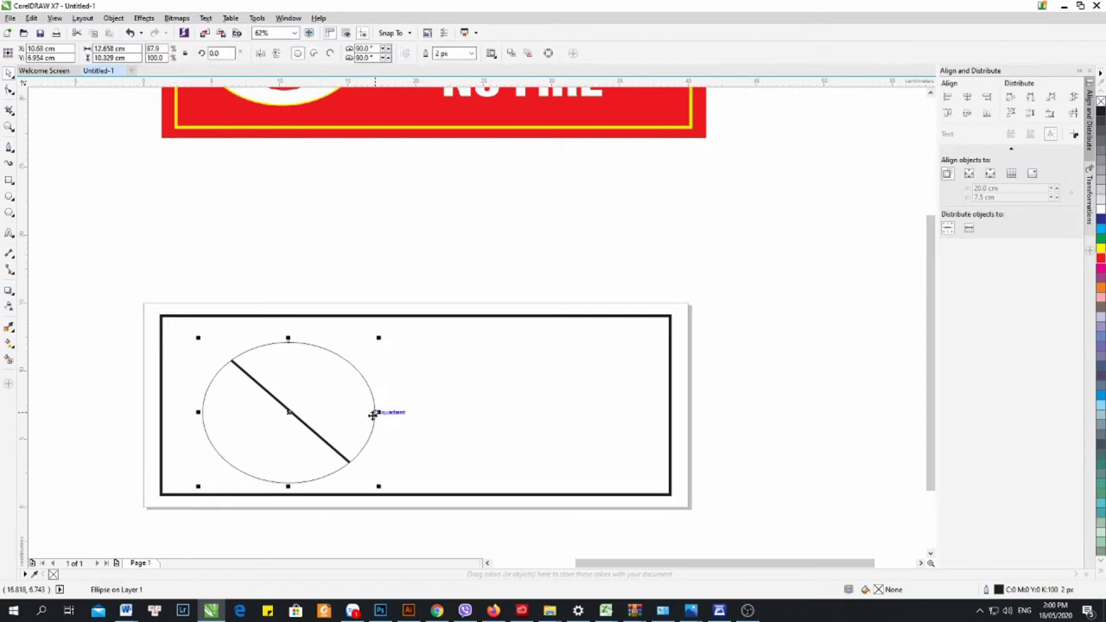
{"action": "scroll", "coordinate": [357, 467], "scroll_direction": "up", "scroll_amount": 3}
{"action": "scroll", "coordinate": [355, 465], "scroll_direction": "down", "scroll_amount": 3}
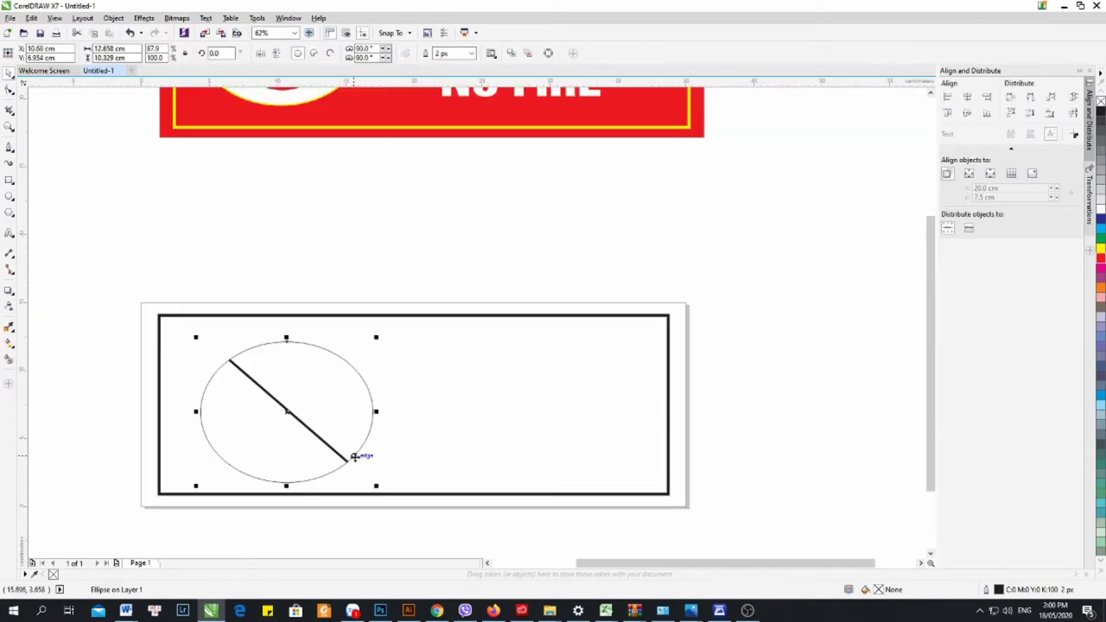
{"action": "scroll", "coordinate": [356, 454], "scroll_direction": "down", "scroll_amount": 1}
{"action": "left_click", "coordinate": [321, 427]}
{"action": "left_click", "coordinate": [324, 439]}
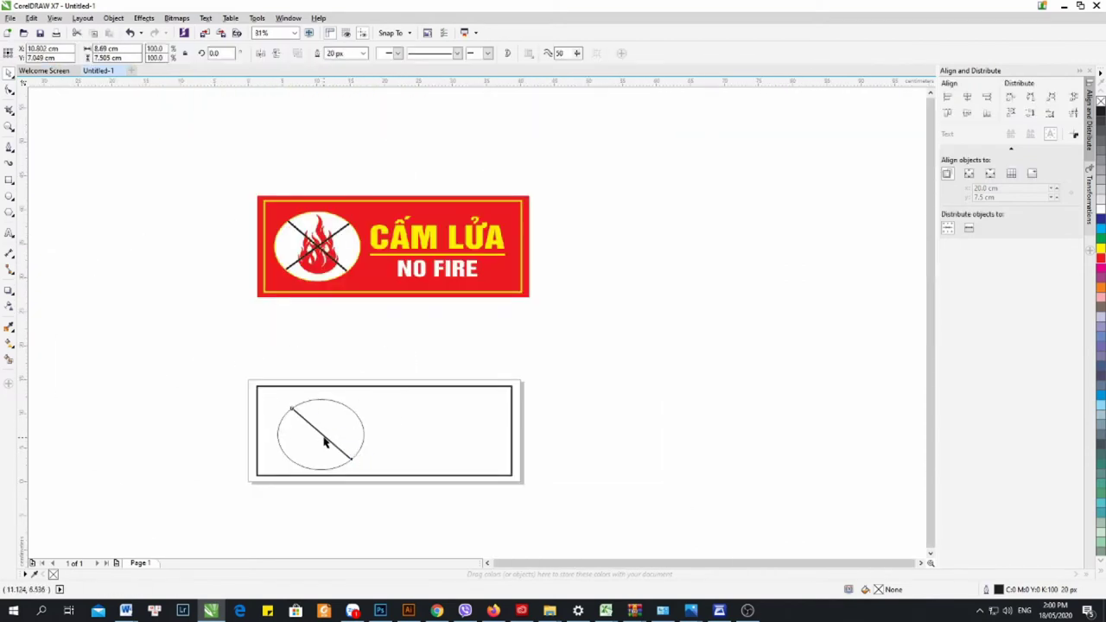
{"action": "scroll", "coordinate": [321, 439], "scroll_direction": "up", "scroll_amount": 1}
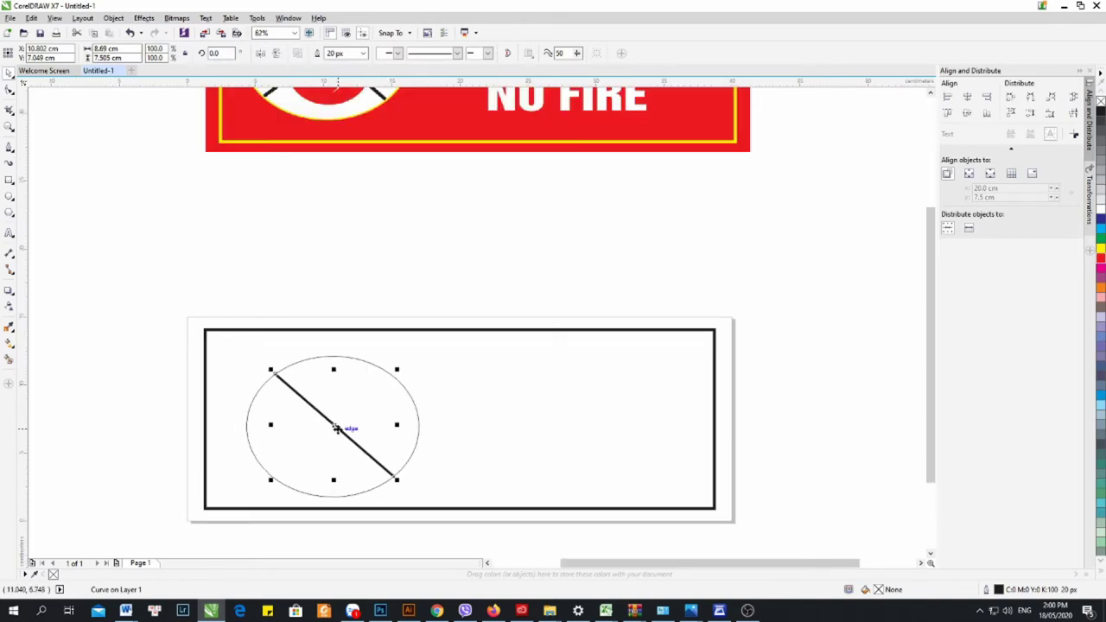
{"action": "left_click", "coordinate": [370, 411]}
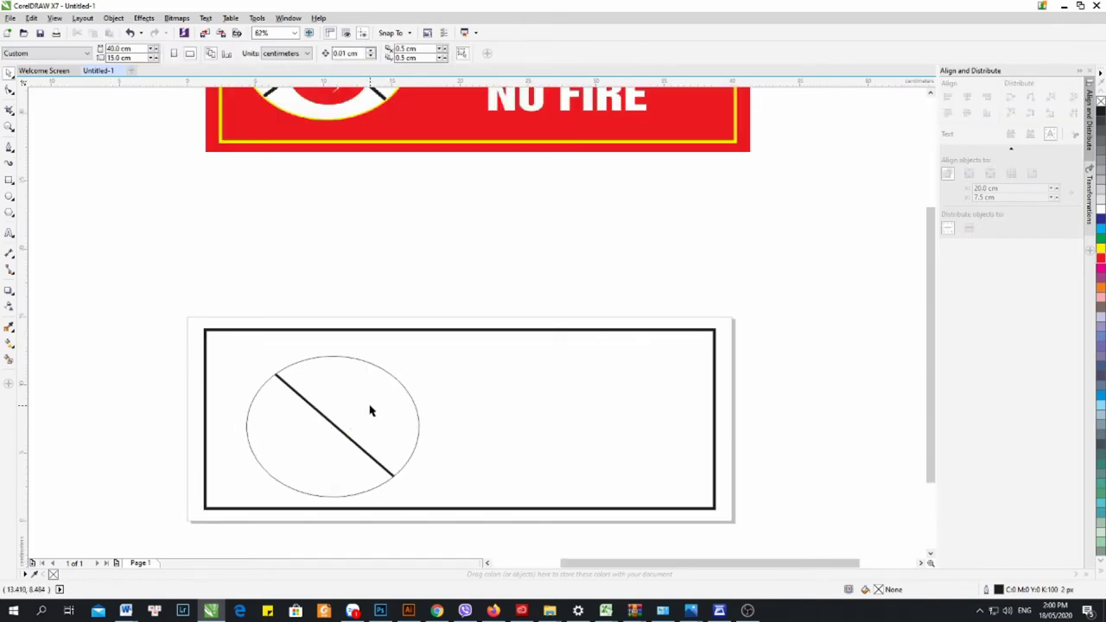
Select the diagonal line inside the ellipse and open the Scale and Mirror transformation settings
{"action": "left_click", "coordinate": [333, 425]}
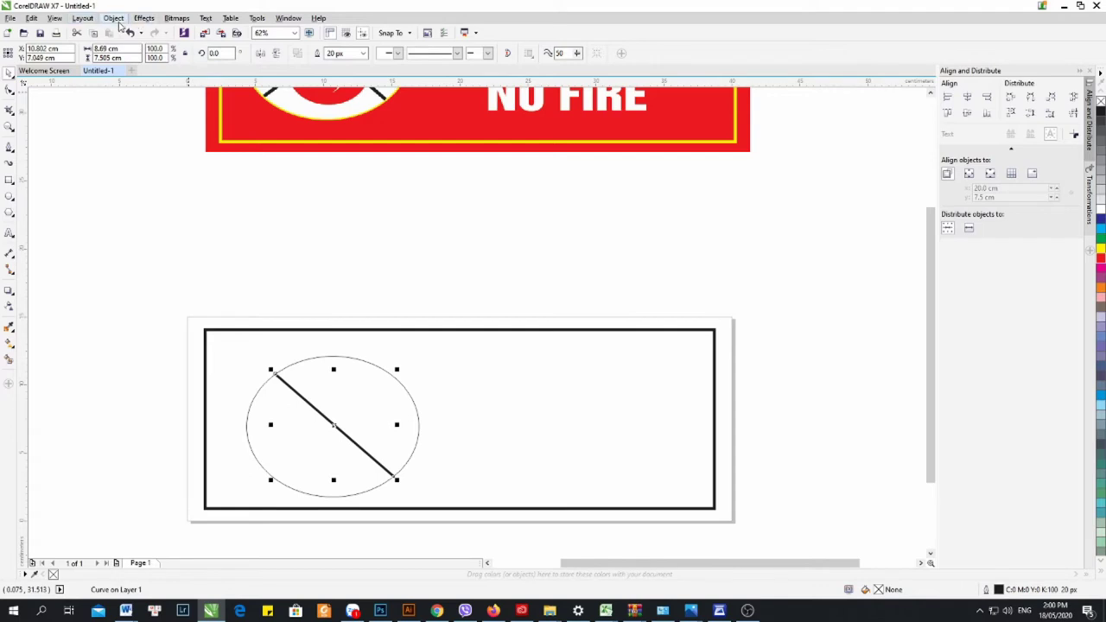
{"action": "left_click", "coordinate": [55, 19]}
{"action": "mouse_move", "coordinate": [32, 25]}
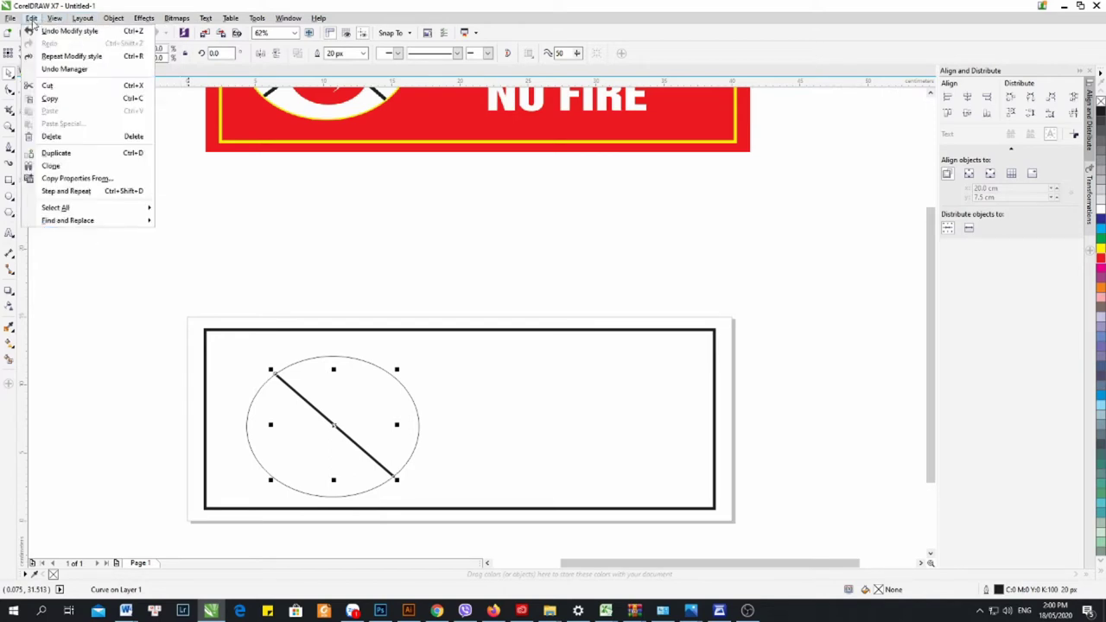
{"action": "mouse_move", "coordinate": [110, 20]}
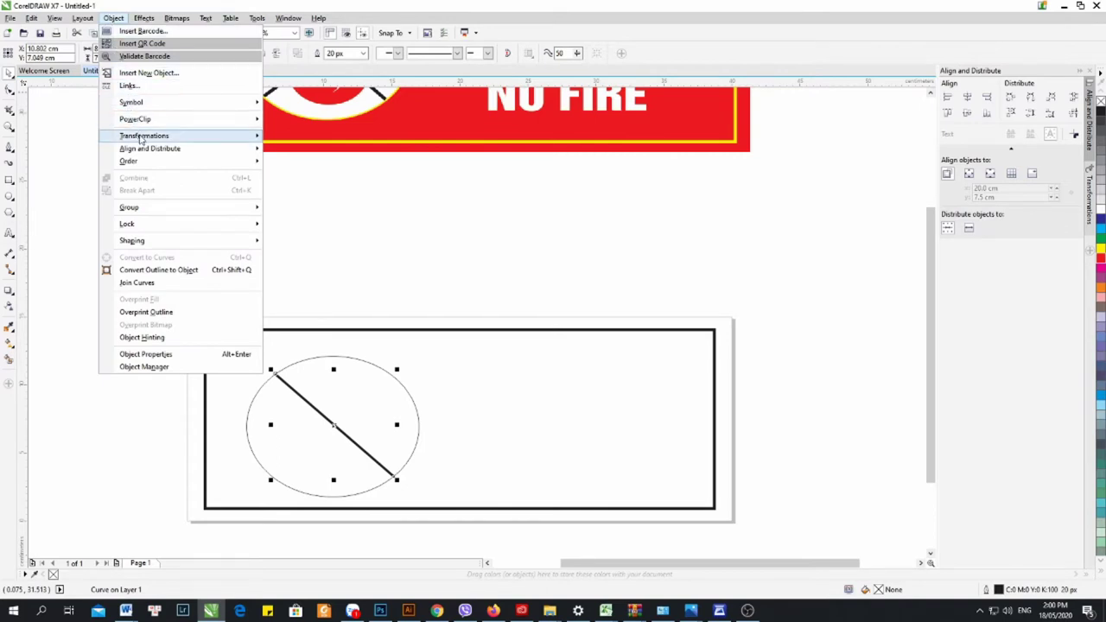
{"action": "mouse_move", "coordinate": [141, 140]}
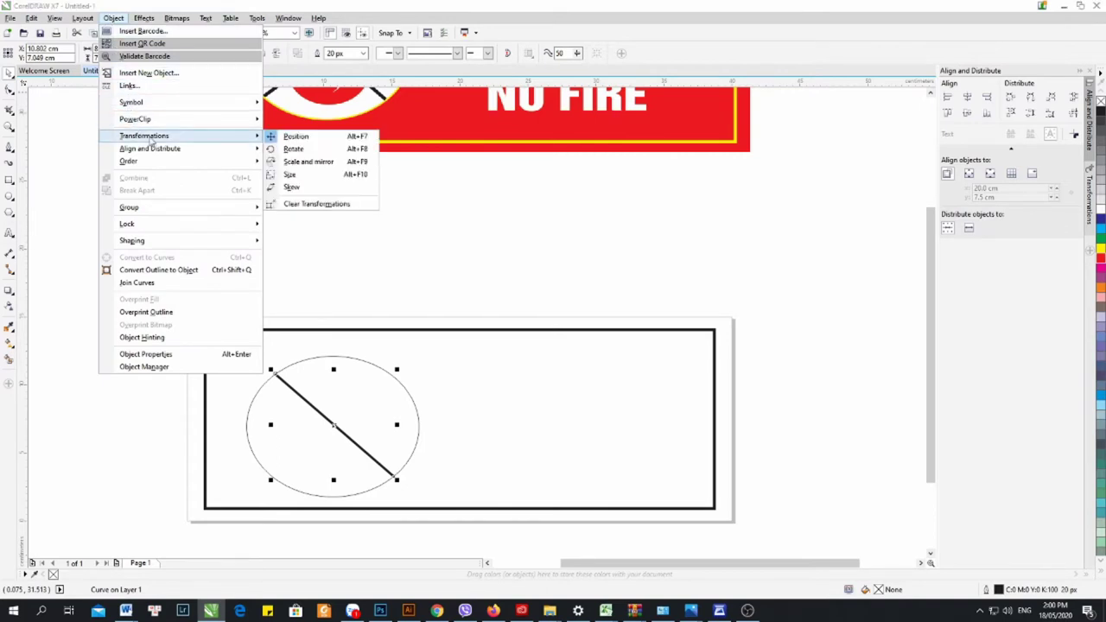
{"action": "left_click", "coordinate": [327, 162]}
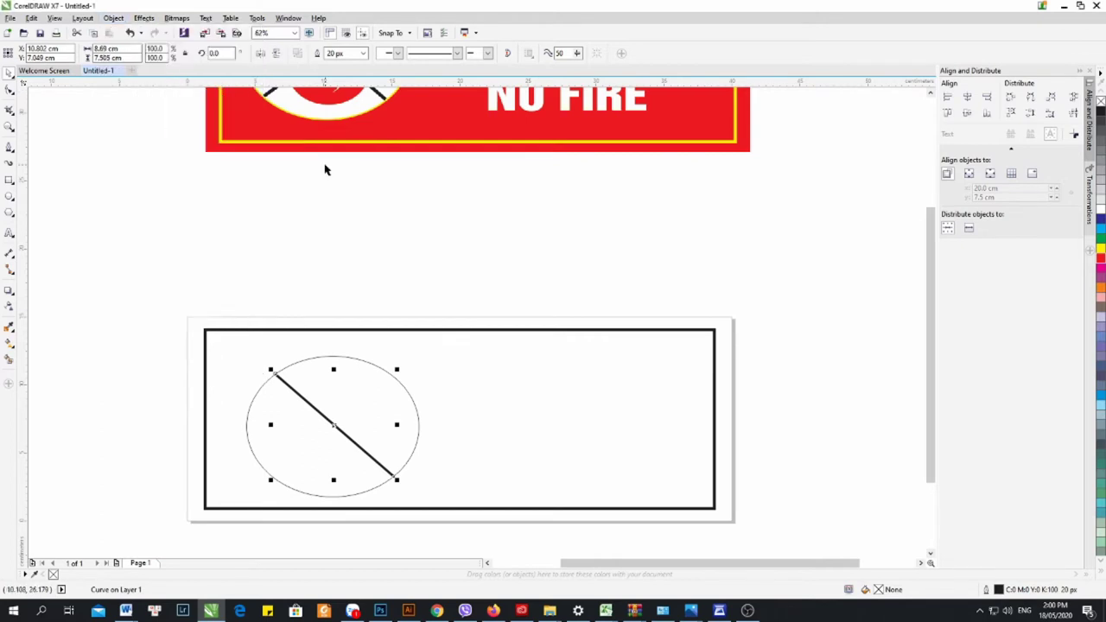
{"action": "left_click", "coordinate": [1090, 200]}
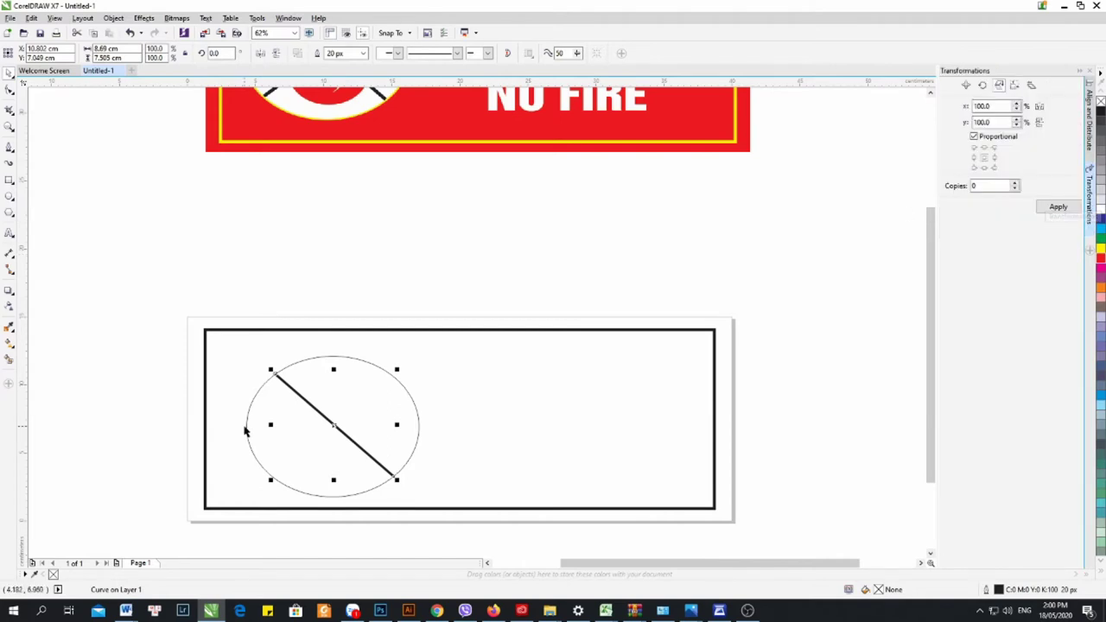
Create one copy of the diagonal line rotated 90° about its centre, forming a cross inside the ellipse
{"action": "left_click", "coordinate": [336, 427]}
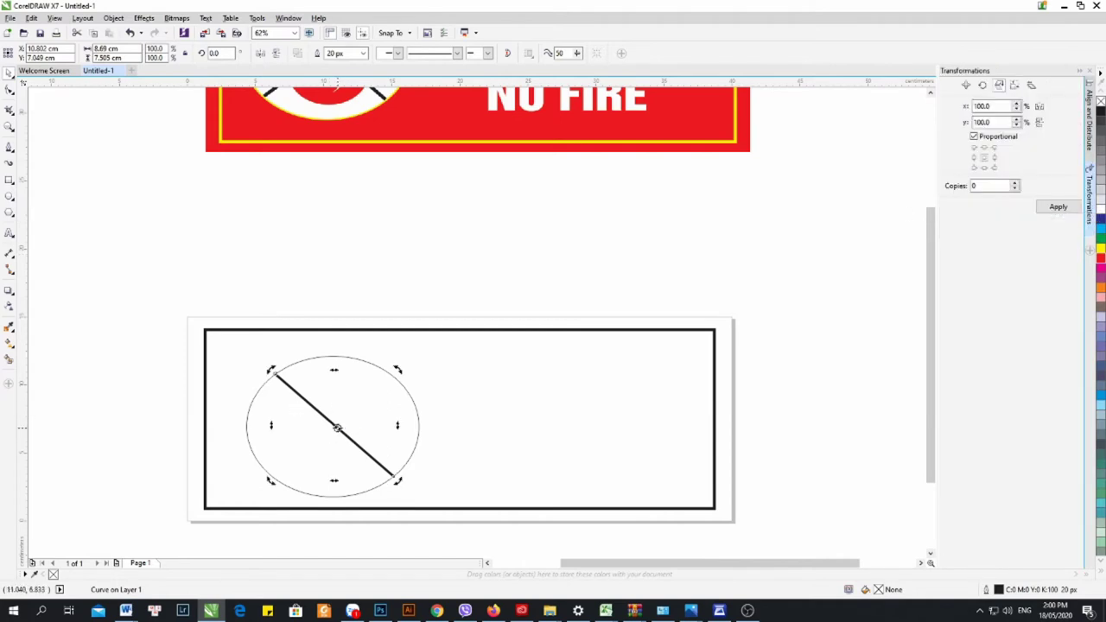
{"action": "left_click", "coordinate": [345, 388]}
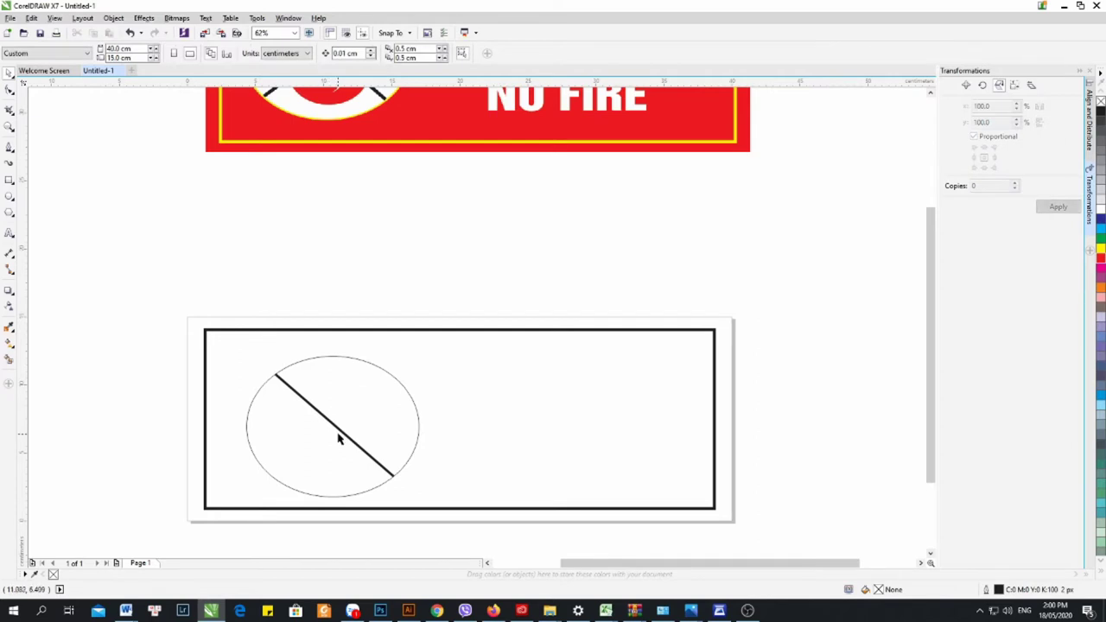
{"action": "left_click", "coordinate": [342, 432]}
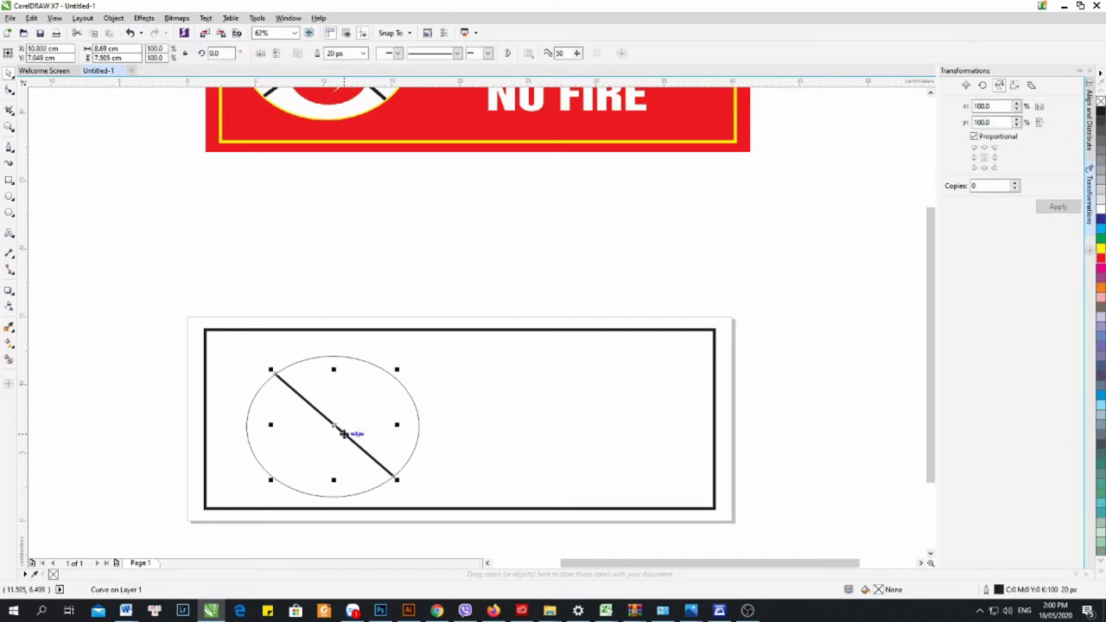
{"action": "left_click", "coordinate": [982, 85]}
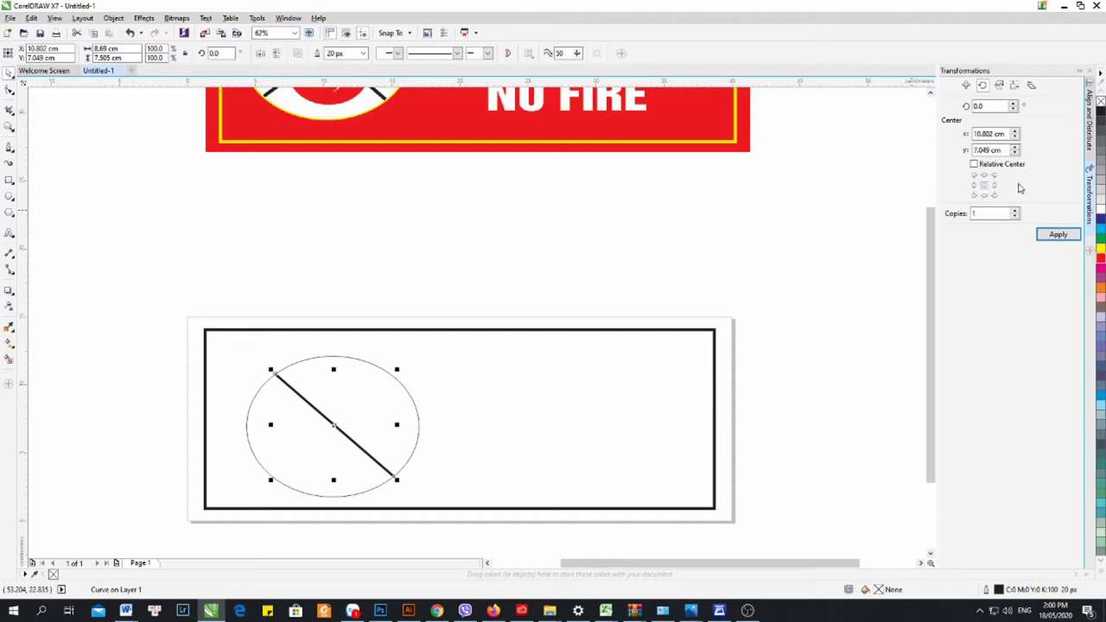
{"action": "left_click_drag", "start_coordinate": [994, 106], "coordinate": [957, 106]}
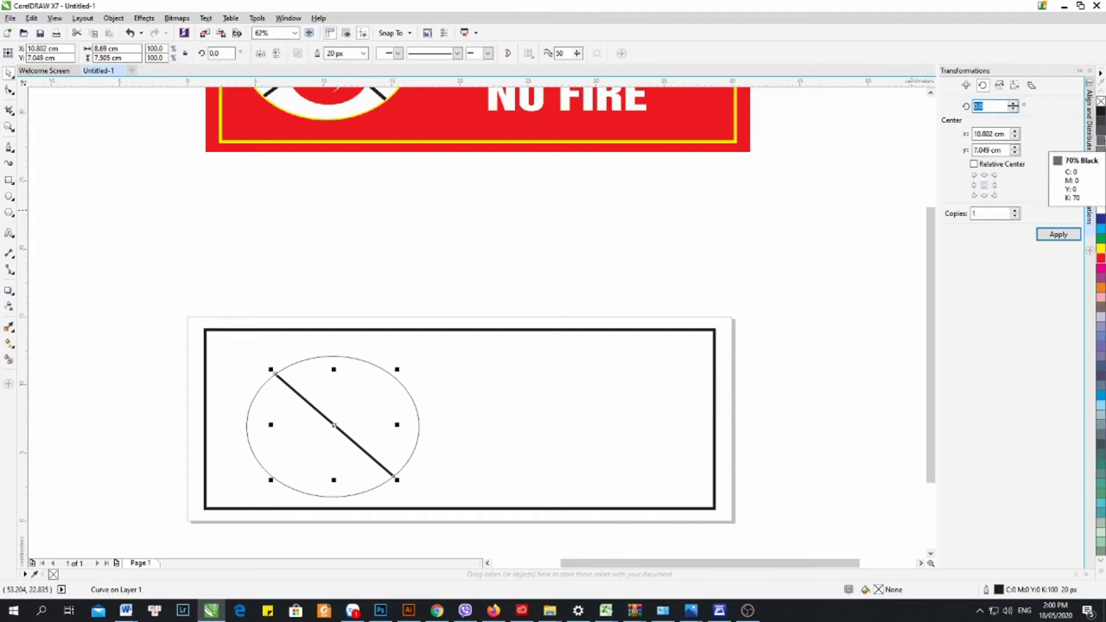
{"action": "type", "text": "90"}
{"action": "key", "text": "Return"}
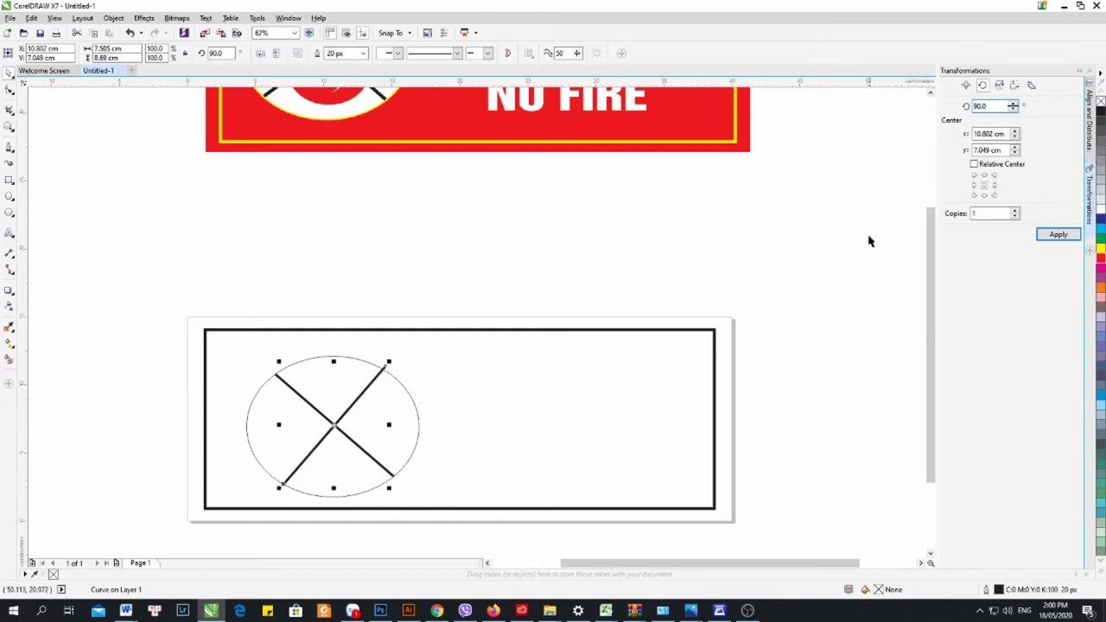
Shrink the rotated line from its upper end to meet the ellipse's edge, about 7.3 by 8.5 cm, and deselect it
{"action": "scroll", "coordinate": [869, 239], "scroll_direction": "down", "scroll_amount": 2}
{"action": "left_click", "coordinate": [760, 235]}
{"action": "scroll", "coordinate": [619, 312], "scroll_direction": "up", "scroll_amount": 4}
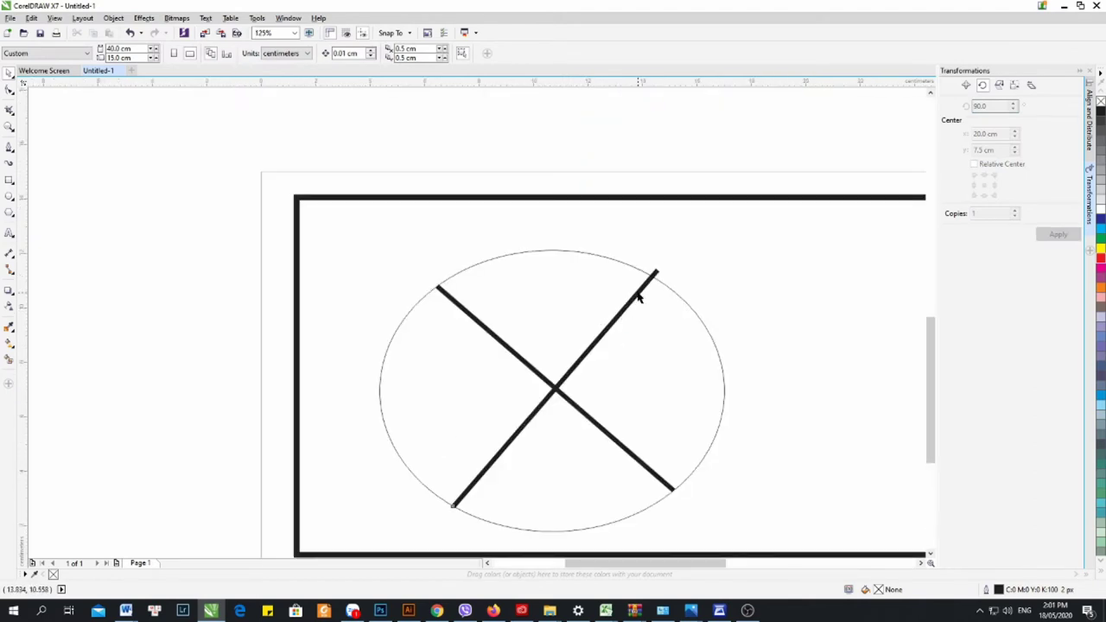
{"action": "left_click", "coordinate": [639, 296]}
{"action": "left_click_drag", "start_coordinate": [661, 265], "coordinate": [655, 273]}
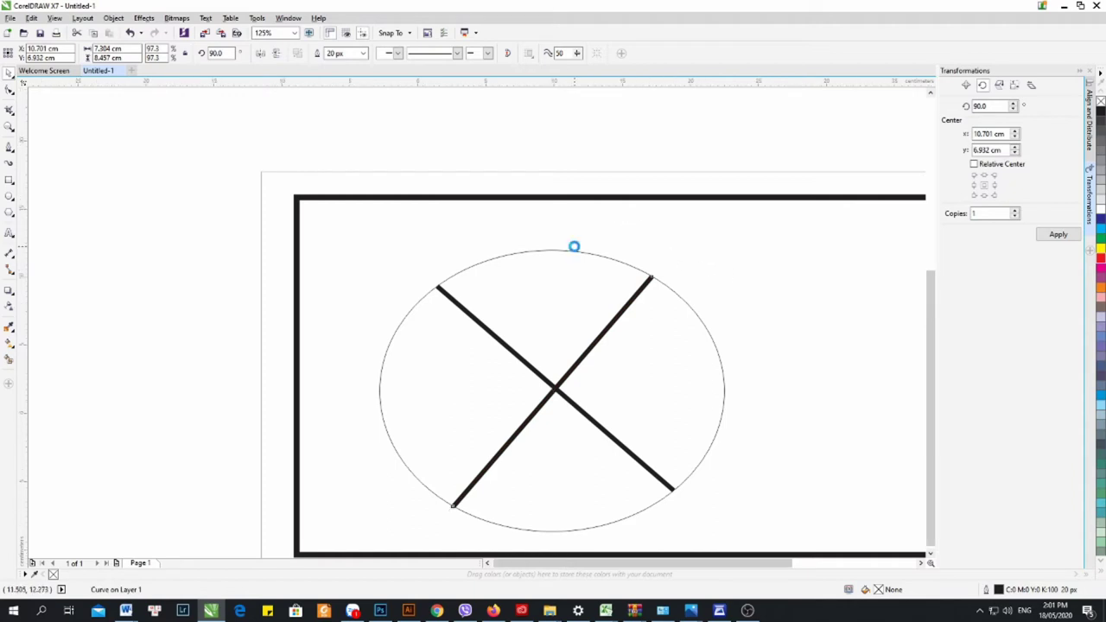
{"action": "scroll", "coordinate": [587, 178], "scroll_direction": "down", "scroll_amount": 6}
{"action": "left_click", "coordinate": [587, 178]}
{"action": "scroll", "coordinate": [535, 285], "scroll_direction": "up", "scroll_amount": 2}
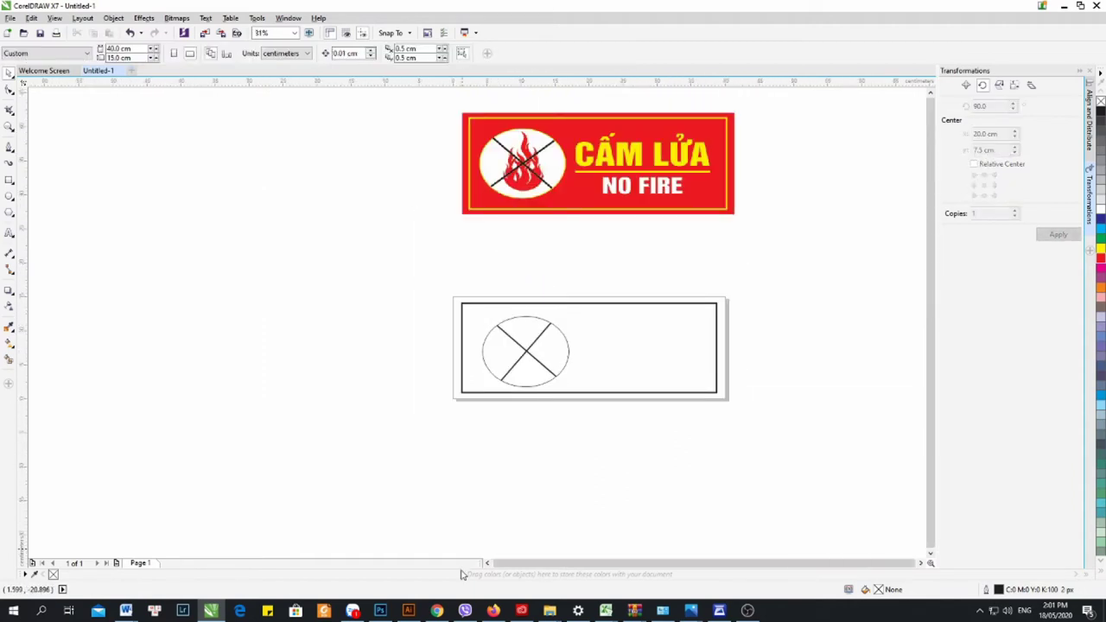
Switch to Firefox and search Freepik for "fire", browsing the results for flame vectors
{"action": "left_click", "coordinate": [492, 609]}
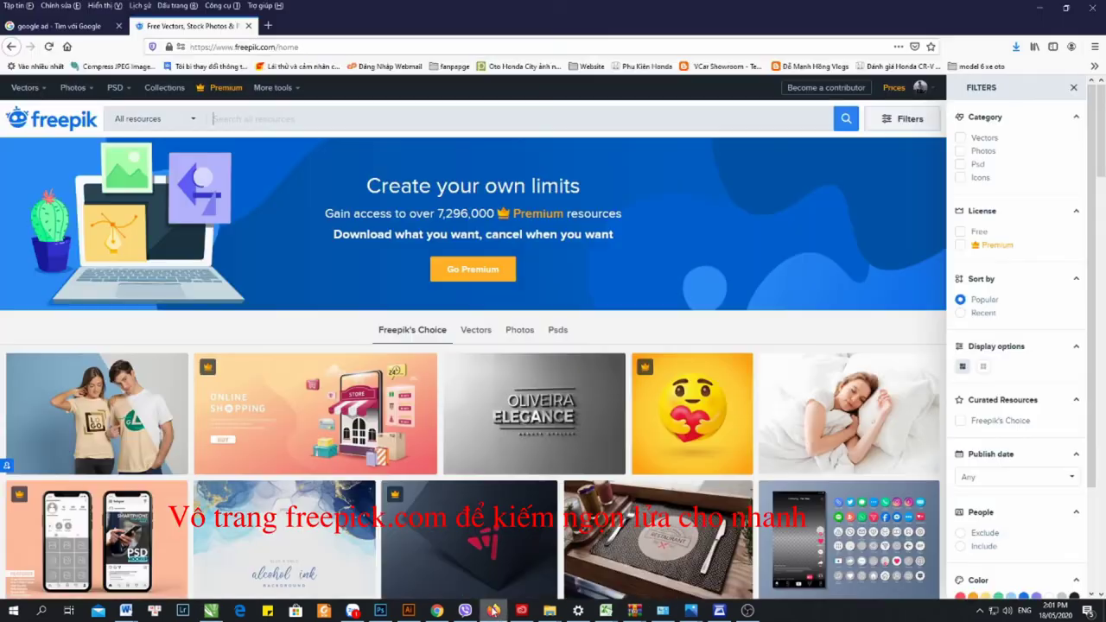
{"action": "left_click", "coordinate": [259, 122]}
{"action": "type", "text": "fire"}
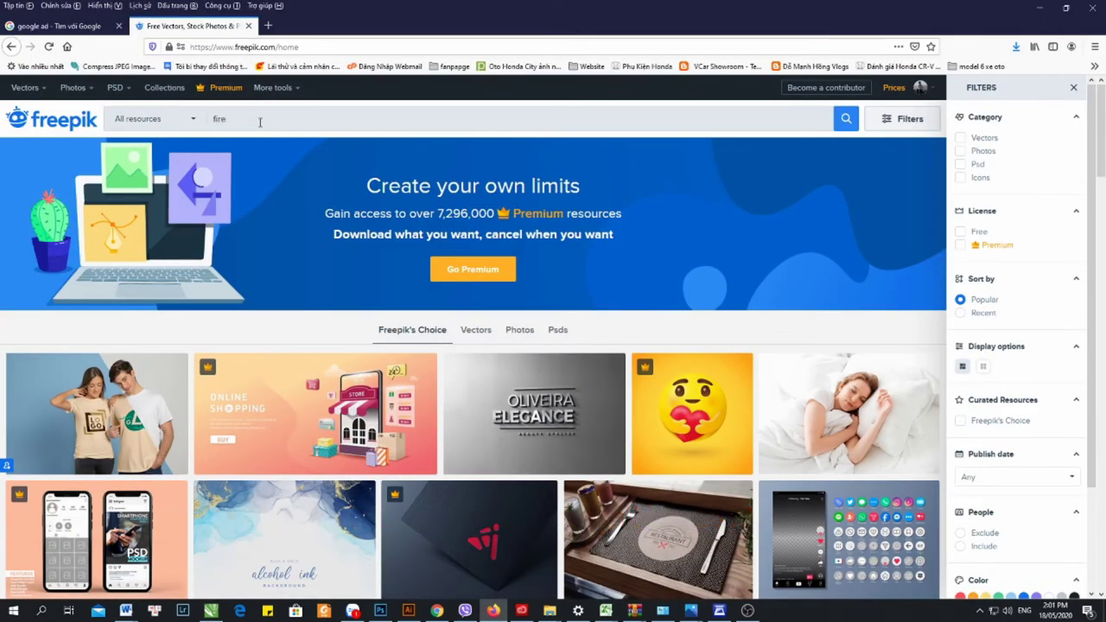
{"action": "key", "text": "Return"}
{"action": "scroll", "coordinate": [592, 469], "scroll_direction": "down", "scroll_amount": 7}
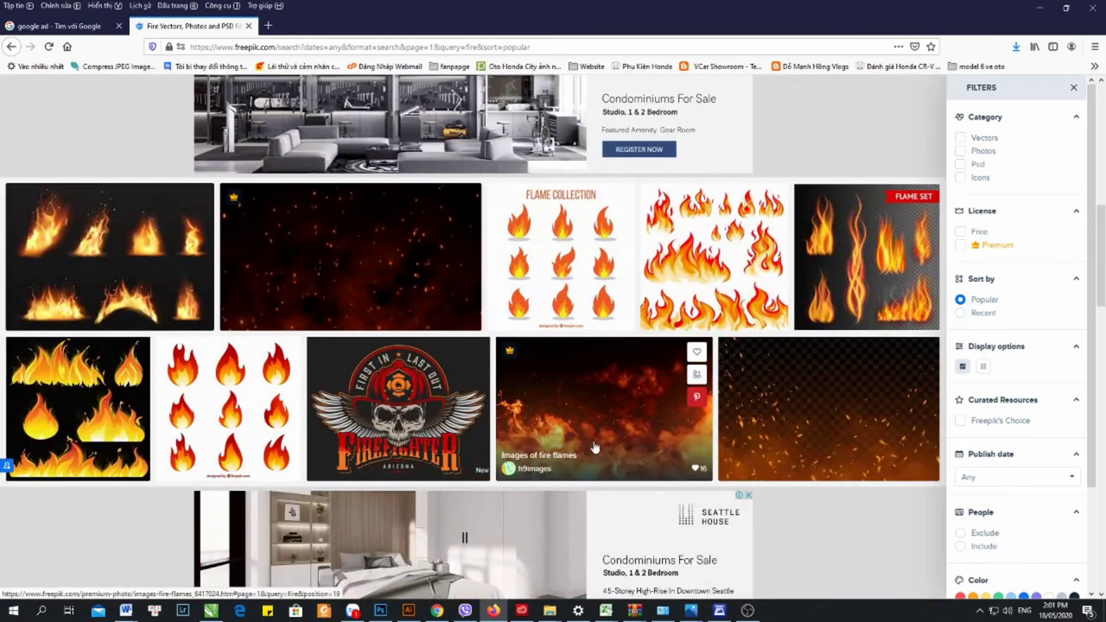
Download the Flame Collection vector with the free option and open its zip archive, dismissing the WinRAR trial notice
{"action": "left_click", "coordinate": [564, 248]}
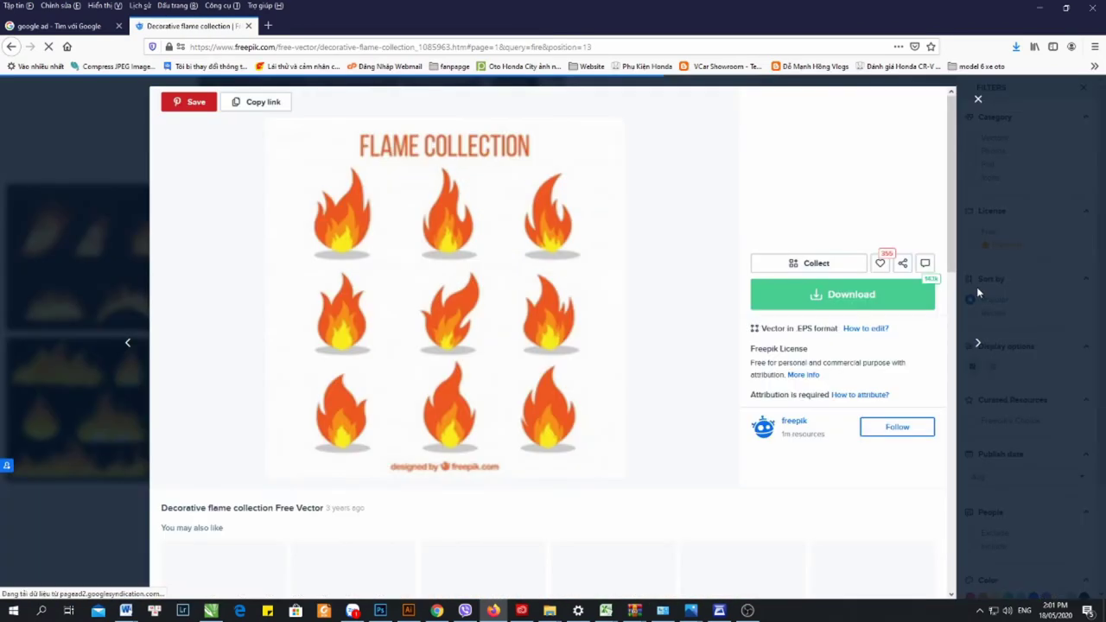
{"action": "left_click", "coordinate": [878, 296]}
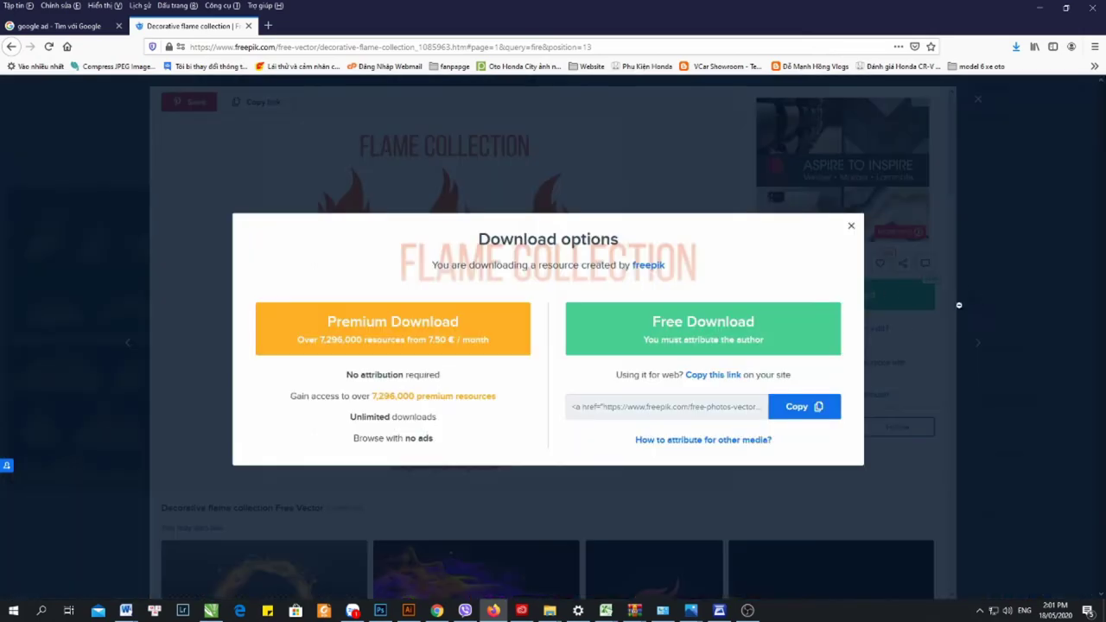
{"action": "left_click", "coordinate": [711, 326]}
{"action": "left_click", "coordinate": [182, 169]}
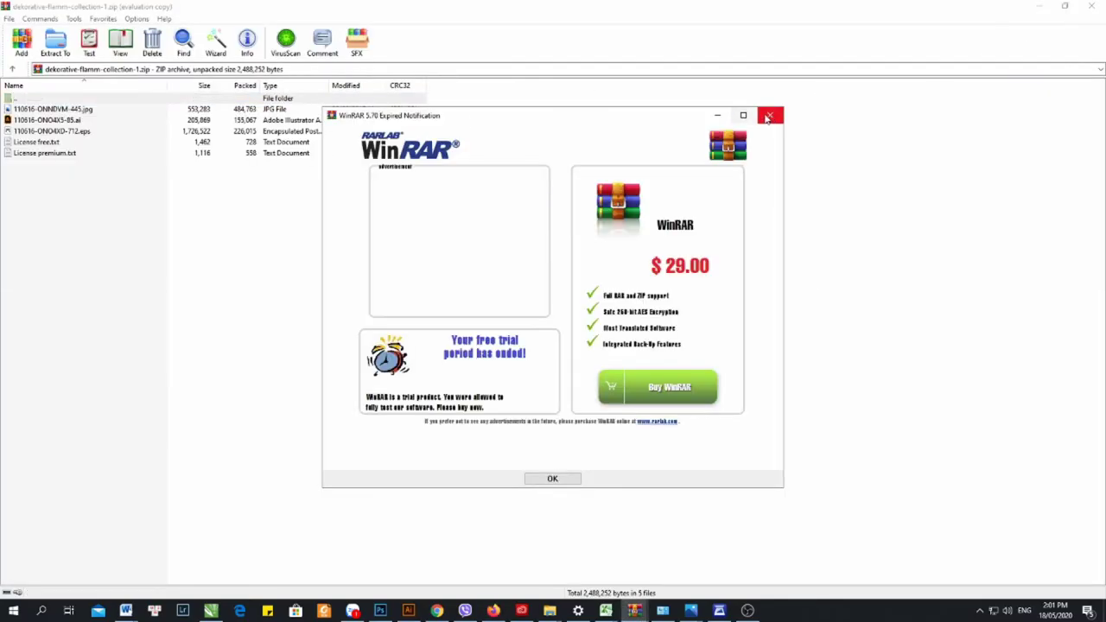
{"action": "left_click", "coordinate": [770, 116]}
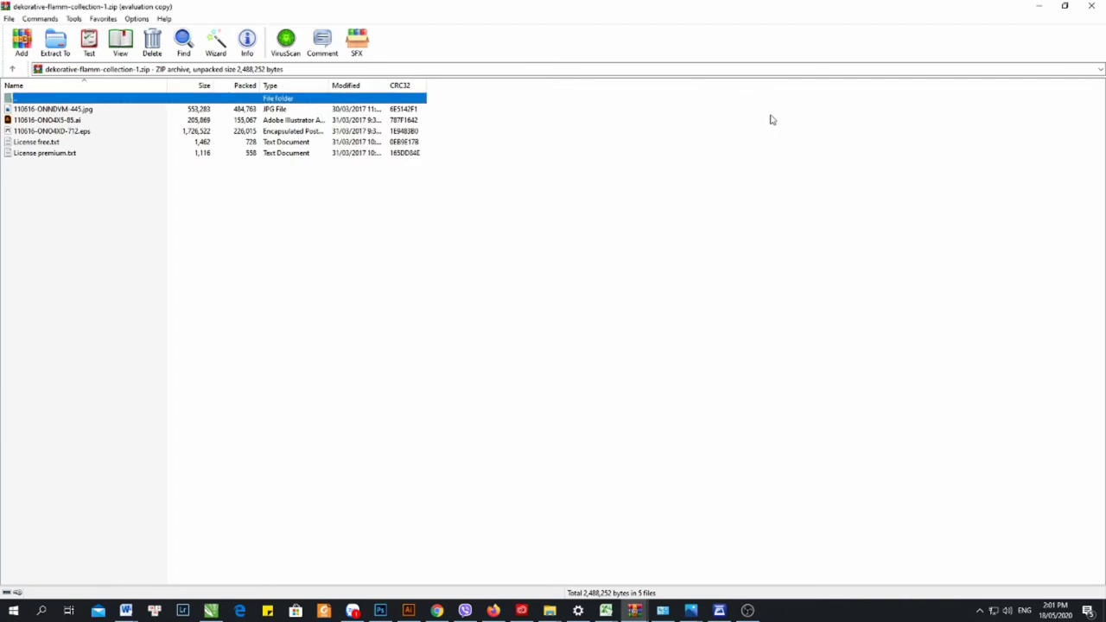
Import 110616-ONO4XD-712.eps from the archive into the CorelDRAW drawing as editable with text kept as text, accepting the permanent PANOSE font substitution
{"action": "left_click", "coordinate": [33, 130]}
{"action": "left_click_drag", "start_coordinate": [53, 134], "coordinate": [325, 218]}
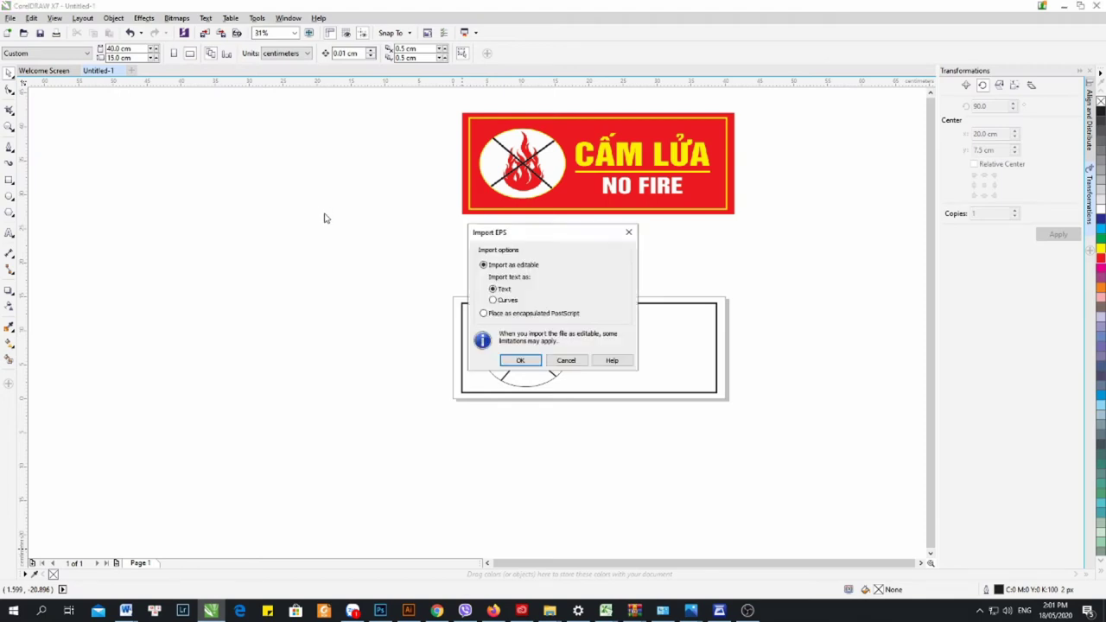
{"action": "left_click", "coordinate": [520, 362]}
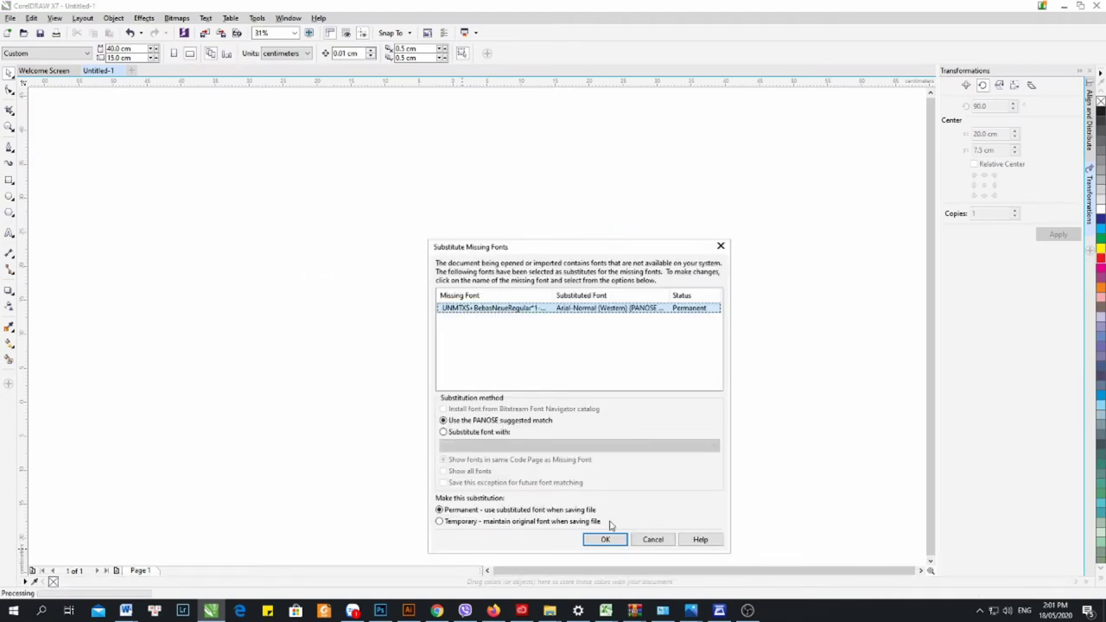
{"action": "left_click", "coordinate": [605, 539]}
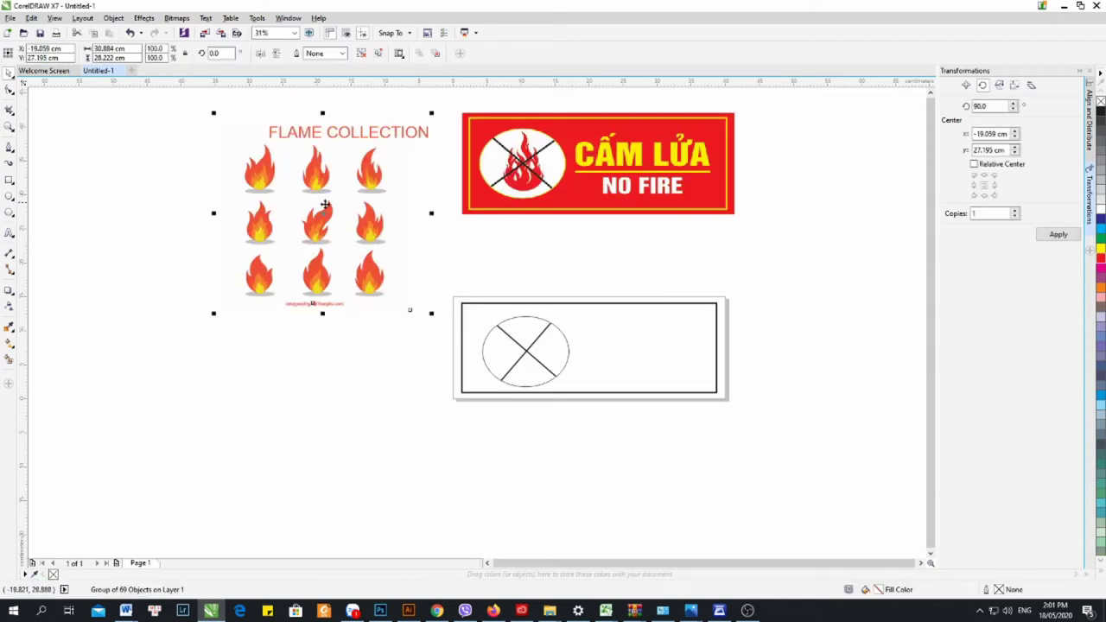
Move the flame collection into the empty area further left of the sign, ungroup it one level and deselect it
{"action": "left_click_drag", "start_coordinate": [321, 203], "coordinate": [192, 250]}
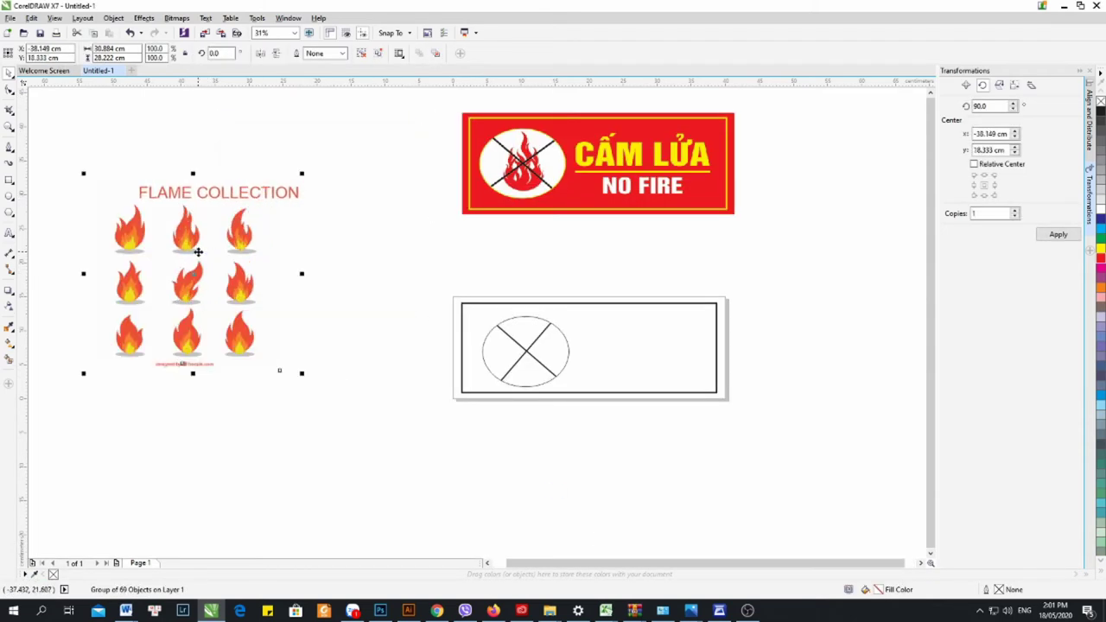
{"action": "right_click", "coordinate": [200, 255]}
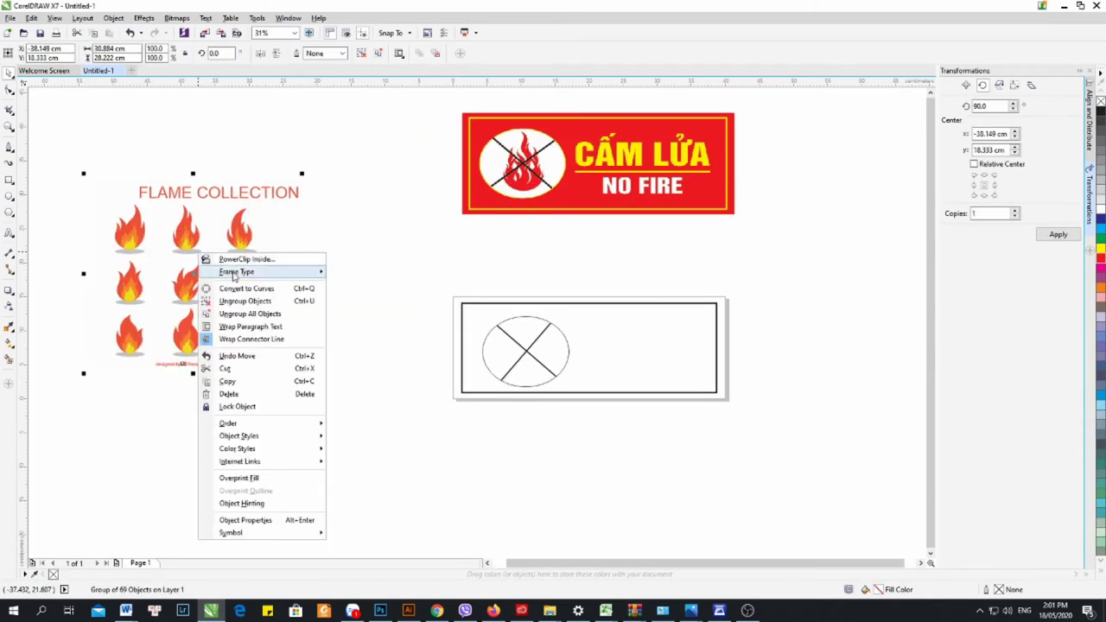
{"action": "left_click", "coordinate": [245, 301]}
{"action": "left_click", "coordinate": [321, 270]}
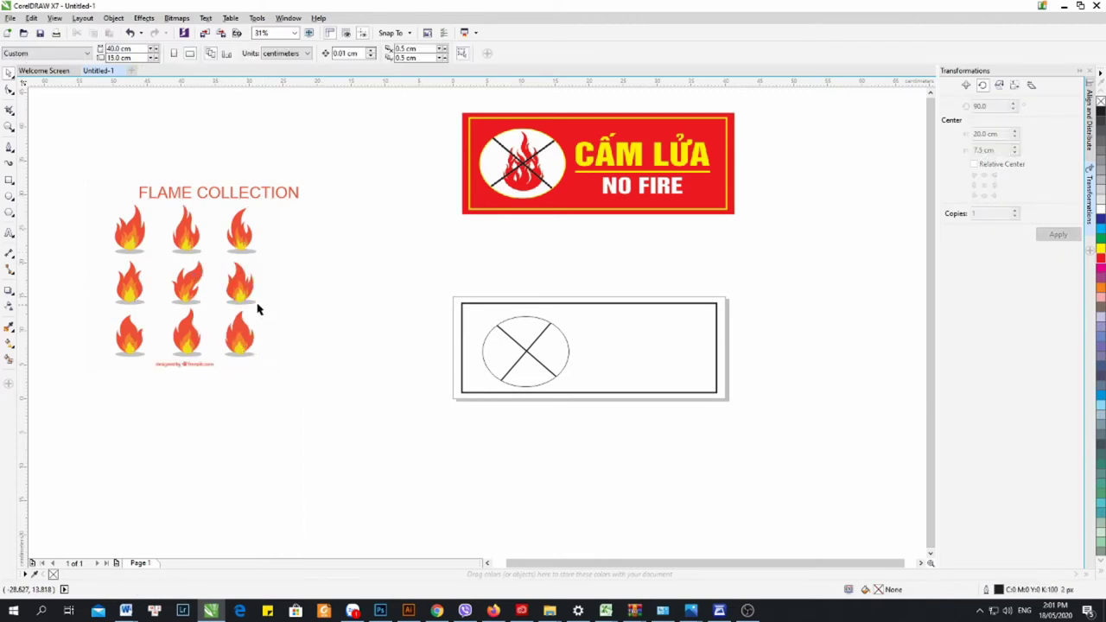
{"action": "left_click", "coordinate": [90, 205]}
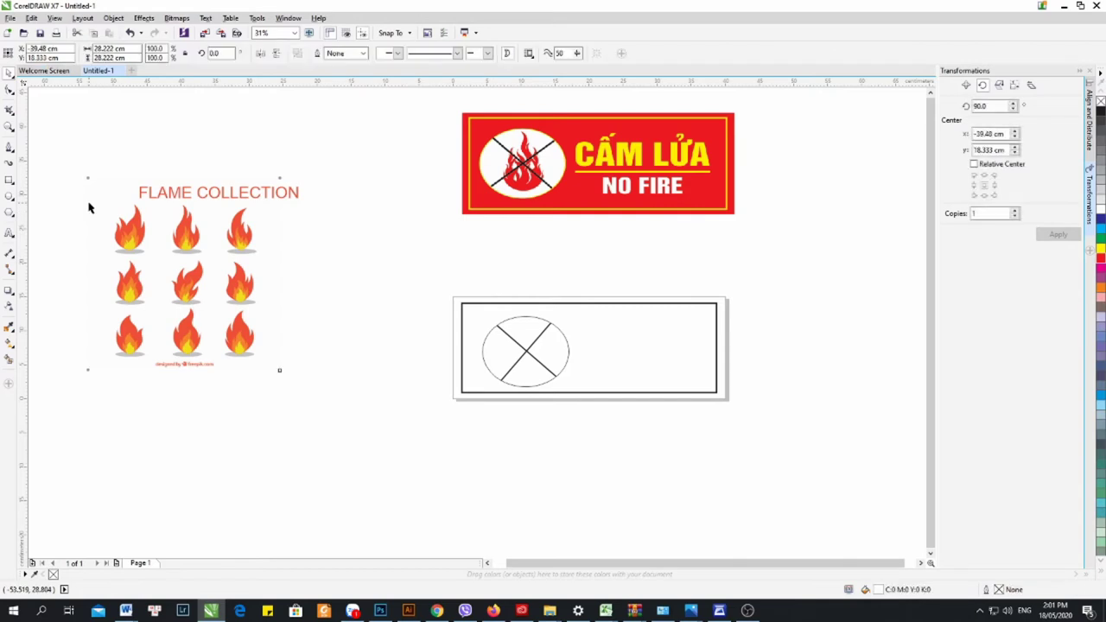
{"action": "left_click", "coordinate": [132, 230]}
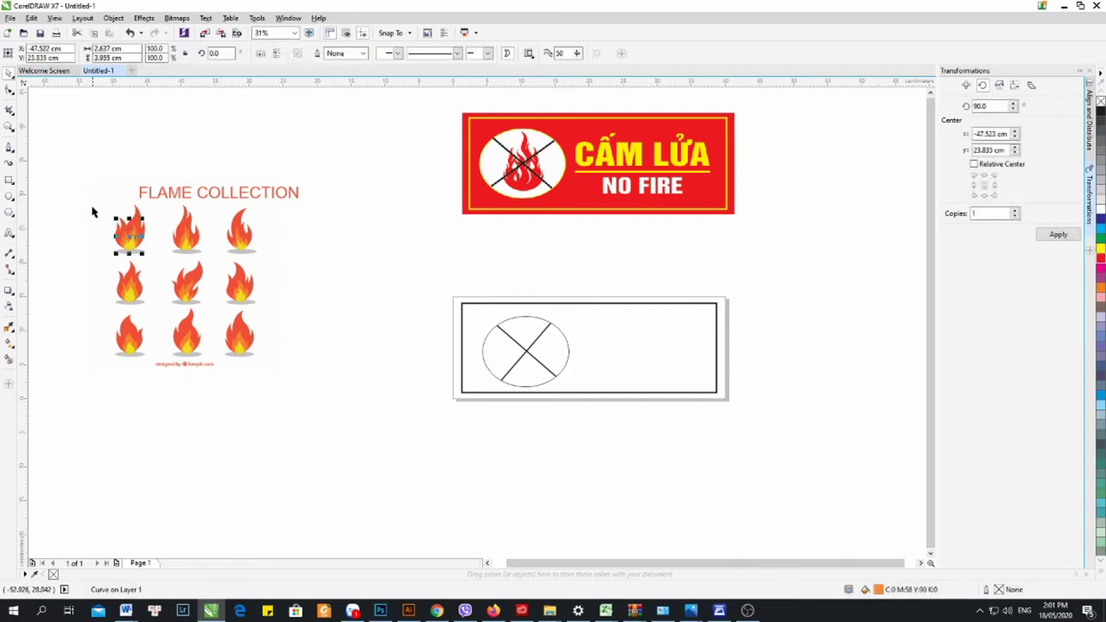
{"action": "left_click_drag", "start_coordinate": [70, 197], "coordinate": [424, 354]}
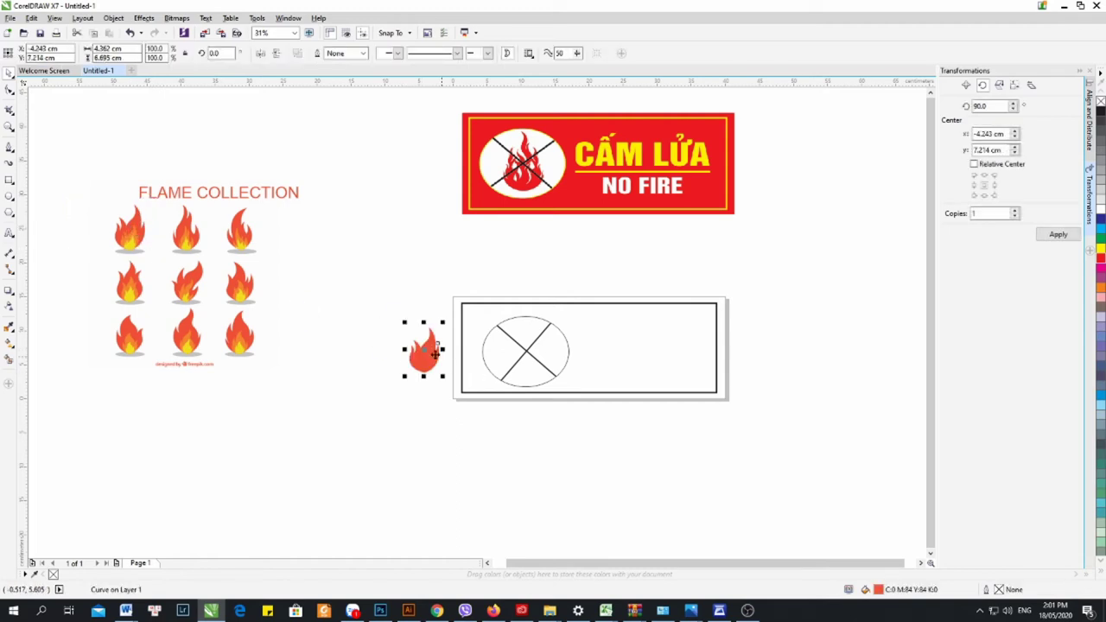
{"action": "key", "text": "ctrl+z"}
Place a copy of the collection's first flame, without its shadow, in the centre of the sign's crossed ellipse
{"action": "left_click_drag", "start_coordinate": [66, 189], "coordinate": [501, 351]}
{"action": "scroll", "coordinate": [548, 347], "scroll_direction": "up", "scroll_amount": 2}
{"action": "scroll", "coordinate": [512, 345], "scroll_direction": "down", "scroll_amount": 2}
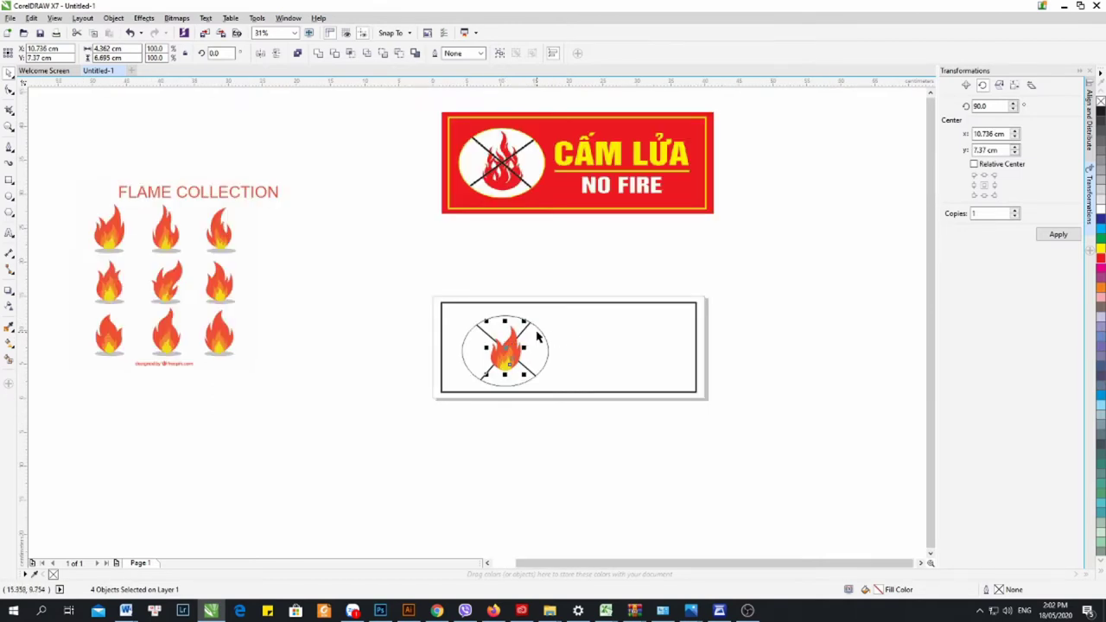
{"action": "scroll", "coordinate": [529, 337], "scroll_direction": "up", "scroll_amount": 2}
{"action": "scroll", "coordinate": [524, 334], "scroll_direction": "down", "scroll_amount": 2}
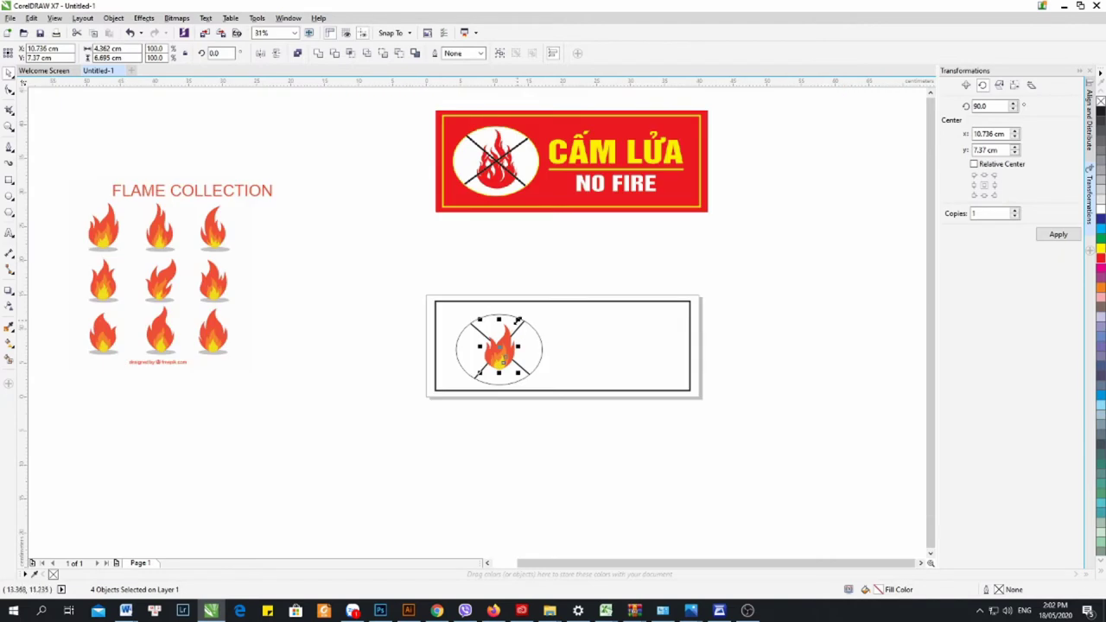
{"action": "scroll", "coordinate": [524, 335], "scroll_direction": "up", "scroll_amount": 2}
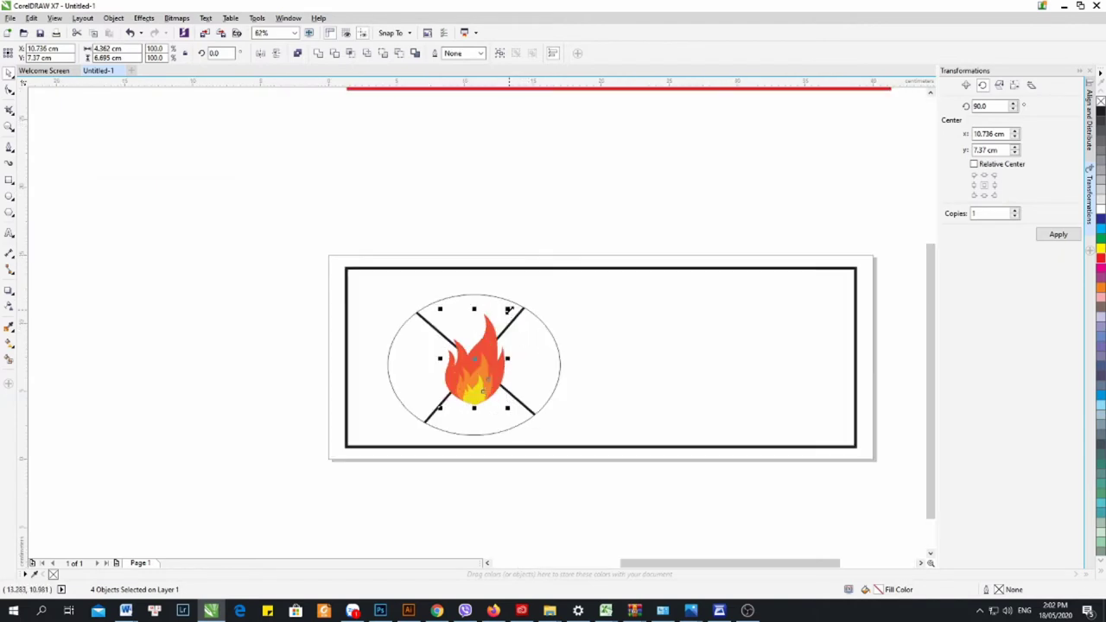
{"action": "scroll", "coordinate": [480, 345], "scroll_direction": "down", "scroll_amount": 2}
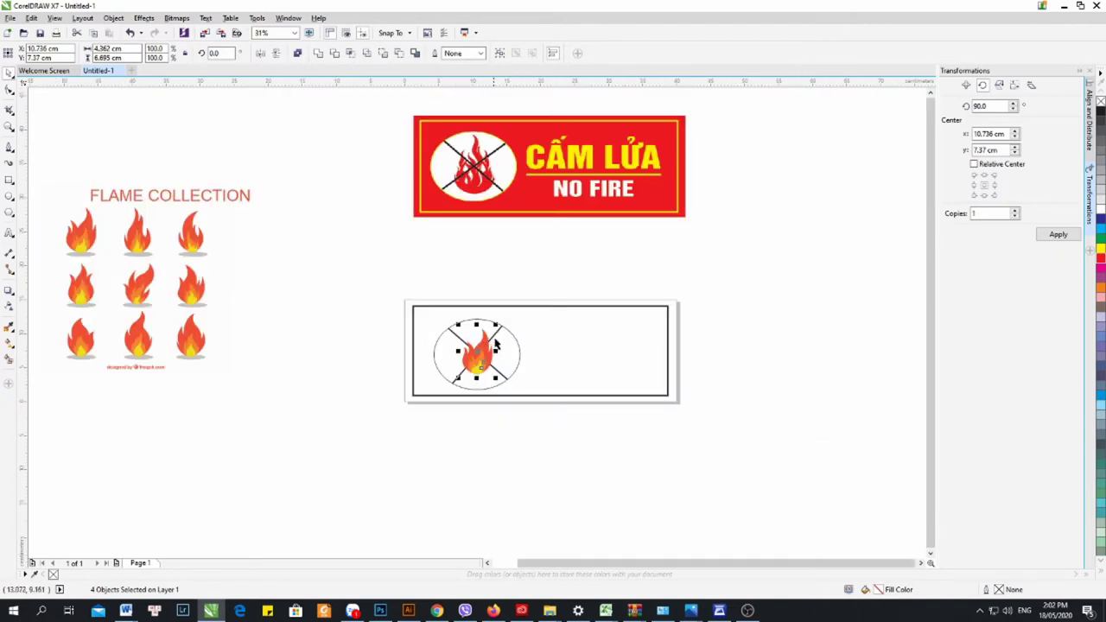
Fill the outer shape of the copied flame with pure red and deselect it
{"action": "left_click", "coordinate": [510, 298]}
{"action": "left_click", "coordinate": [485, 338]}
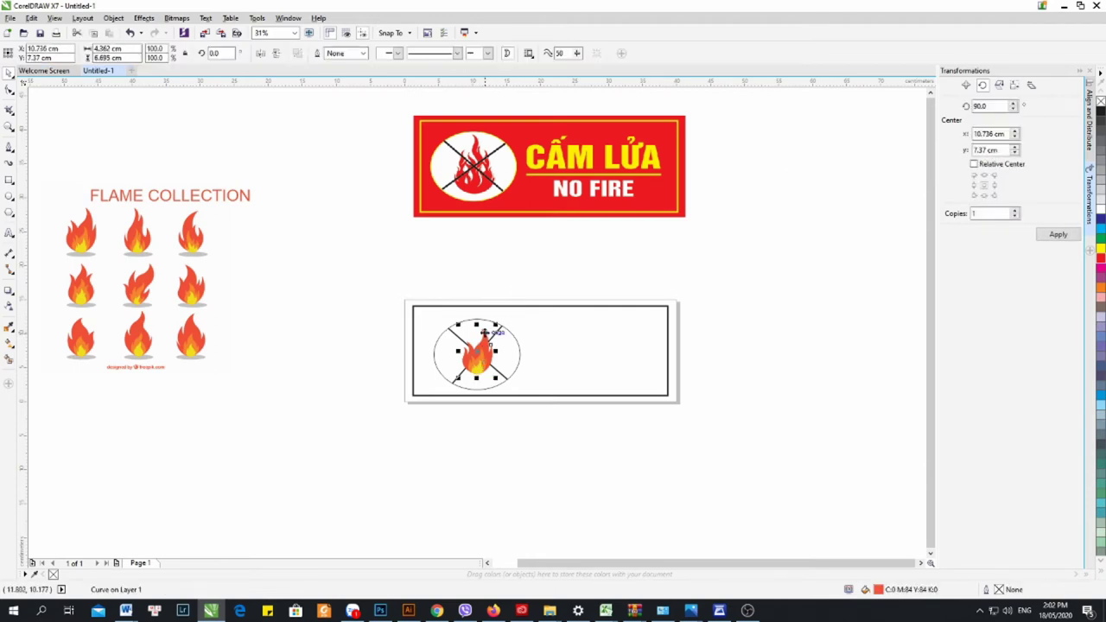
{"action": "left_click", "coordinate": [1101, 259]}
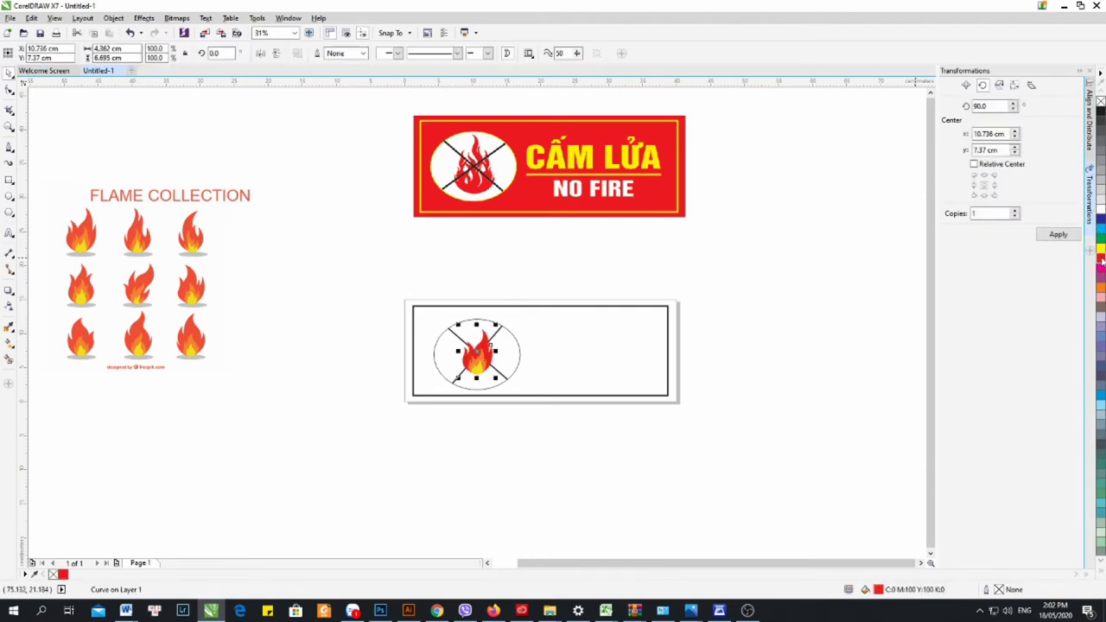
{"action": "left_click", "coordinate": [489, 229]}
Fill the orange middle shape of the copied flame with a slightly lighter shade from the red swatch's variations
{"action": "scroll", "coordinate": [511, 365], "scroll_direction": "up", "scroll_amount": 1}
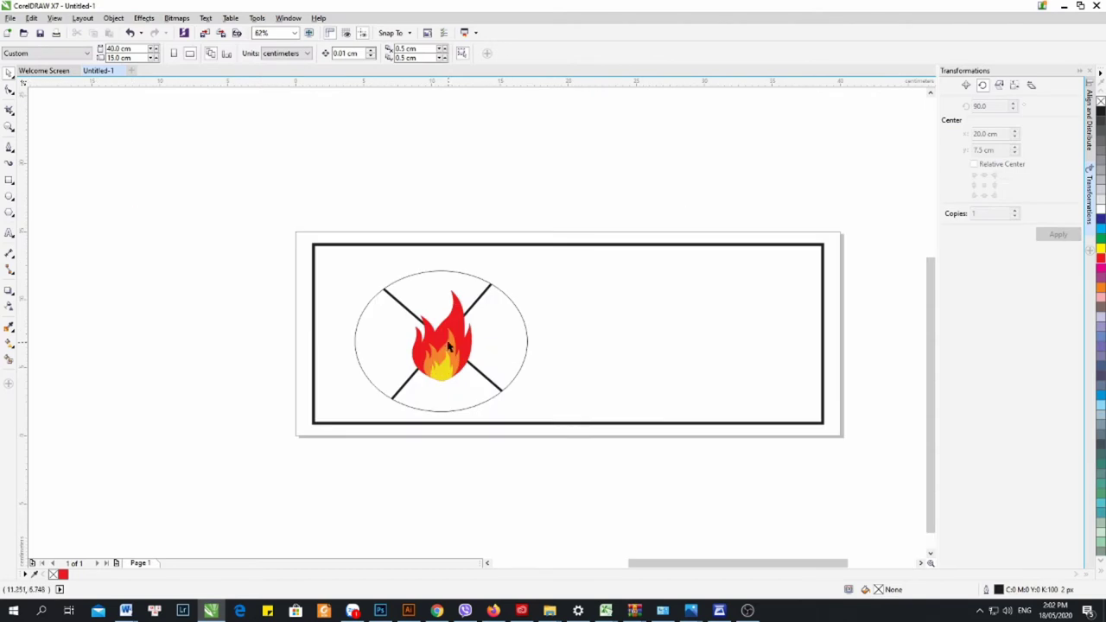
{"action": "left_click", "coordinate": [452, 342]}
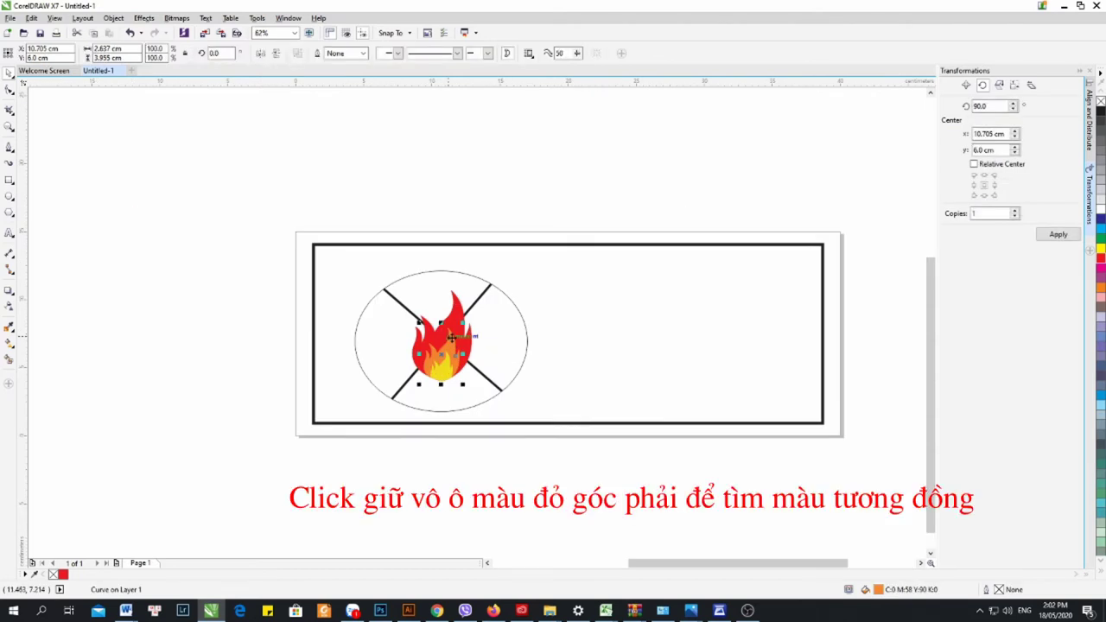
{"action": "left_click", "coordinate": [1102, 264]}
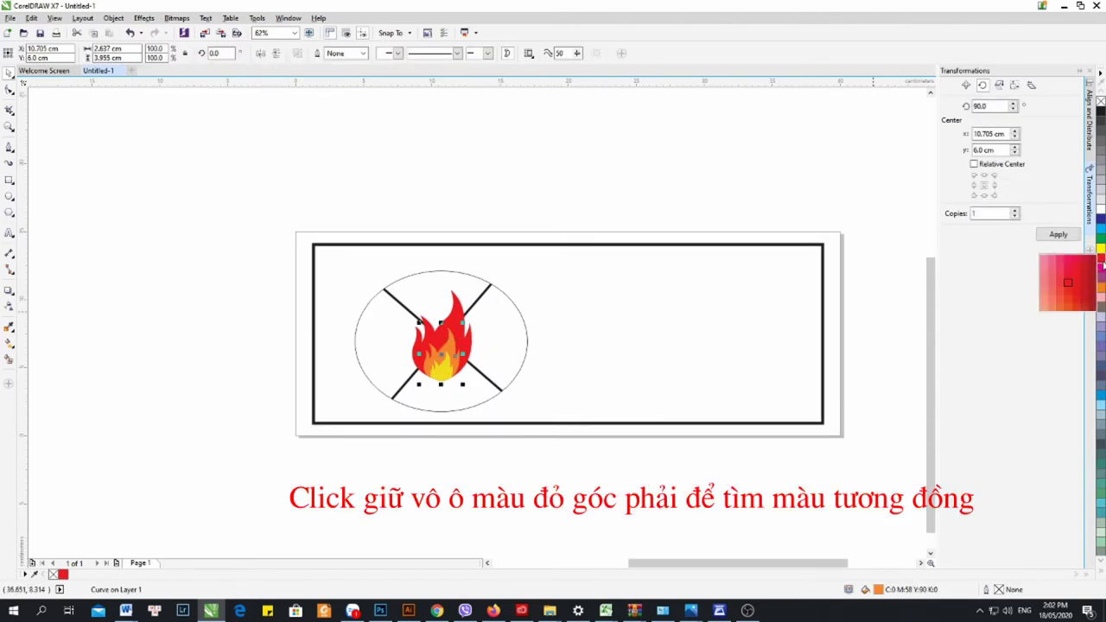
{"action": "left_click", "coordinate": [1057, 281]}
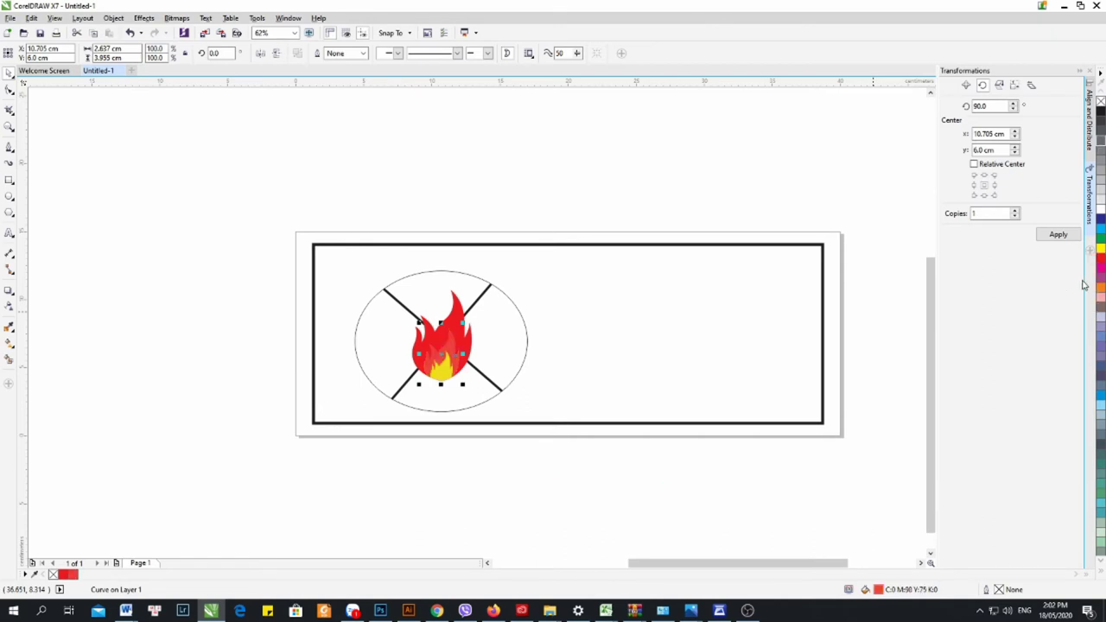
{"action": "left_click", "coordinate": [1101, 261]}
{"action": "left_click", "coordinate": [507, 328]}
{"action": "scroll", "coordinate": [497, 327], "scroll_direction": "down", "scroll_amount": 2}
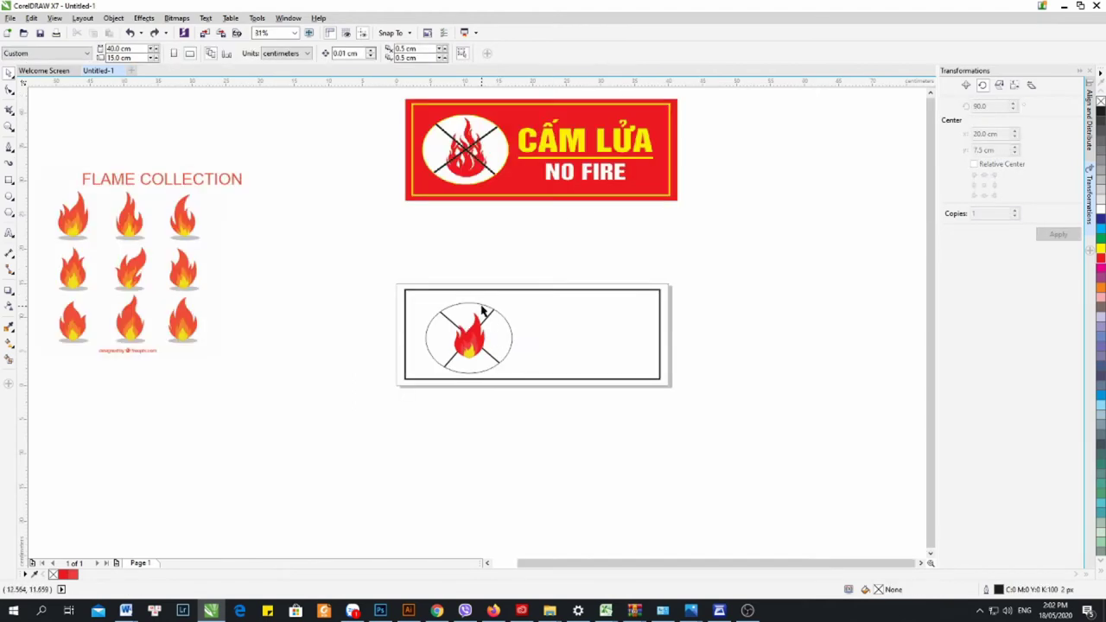
Colour the outline of the sign's inner border rectangle yellow and deselect it
{"action": "scroll", "coordinate": [484, 345], "scroll_direction": "up", "scroll_amount": 2}
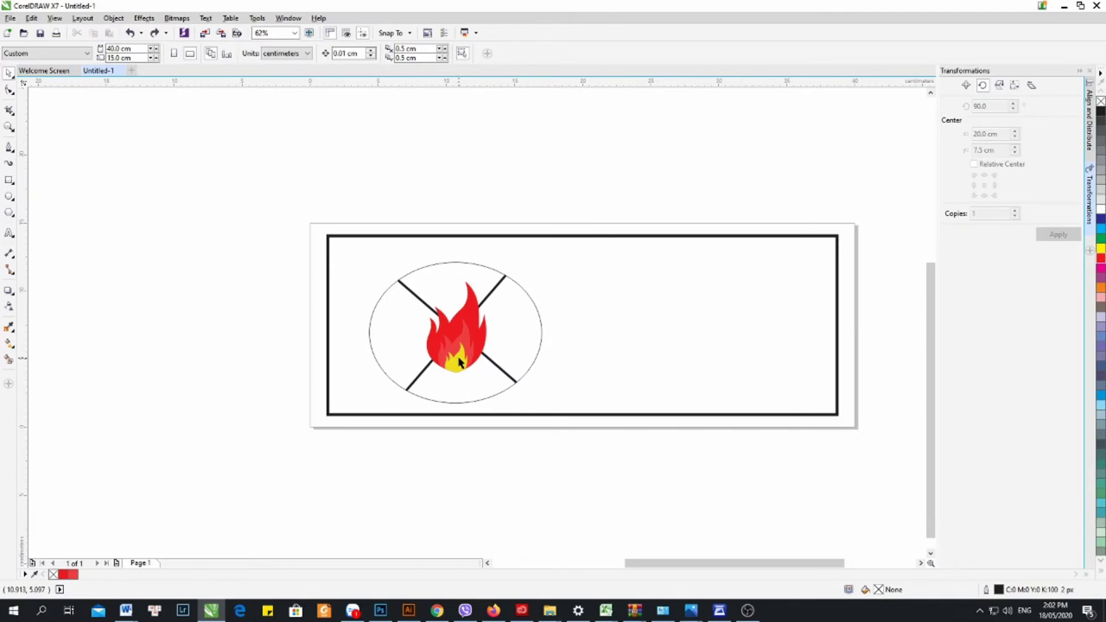
{"action": "scroll", "coordinate": [447, 350], "scroll_direction": "down", "scroll_amount": 1}
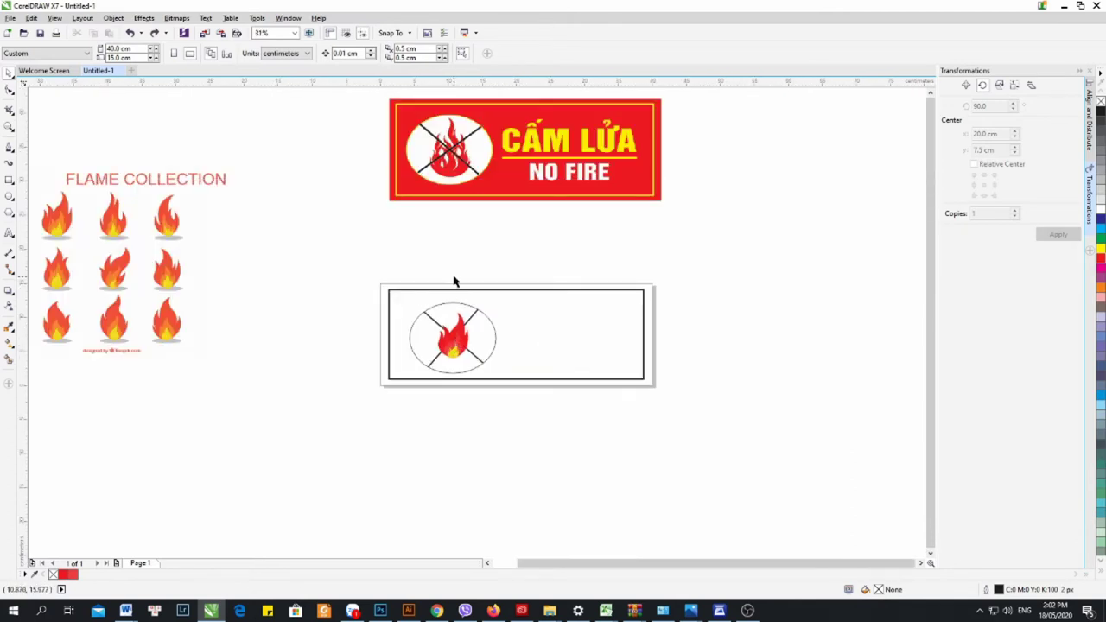
{"action": "left_click", "coordinate": [565, 331]}
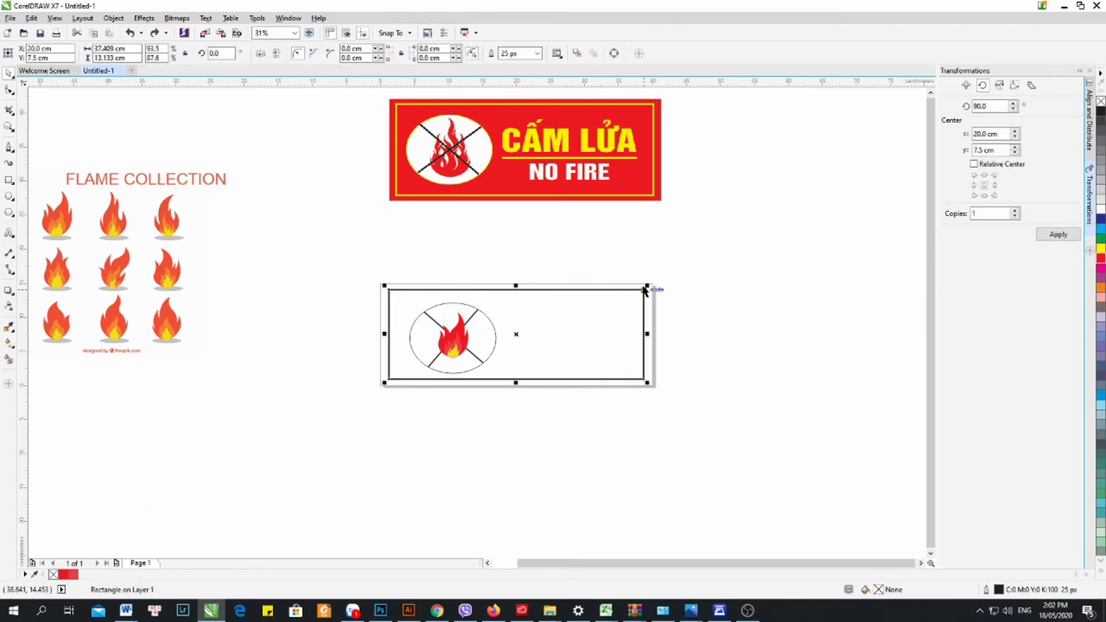
{"action": "right_click", "coordinate": [1100, 248]}
{"action": "left_click", "coordinate": [705, 250]}
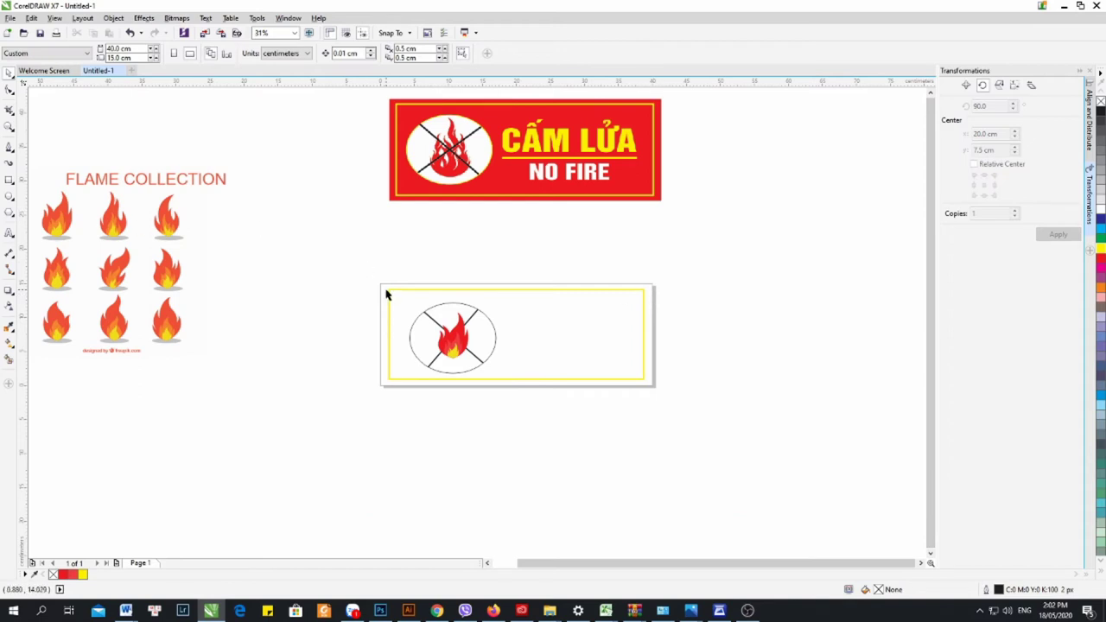
Create a page-sized 40 x 15 cm rectangle behind the artwork and fill it with red
{"action": "scroll", "coordinate": [388, 291], "scroll_direction": "up", "scroll_amount": 2}
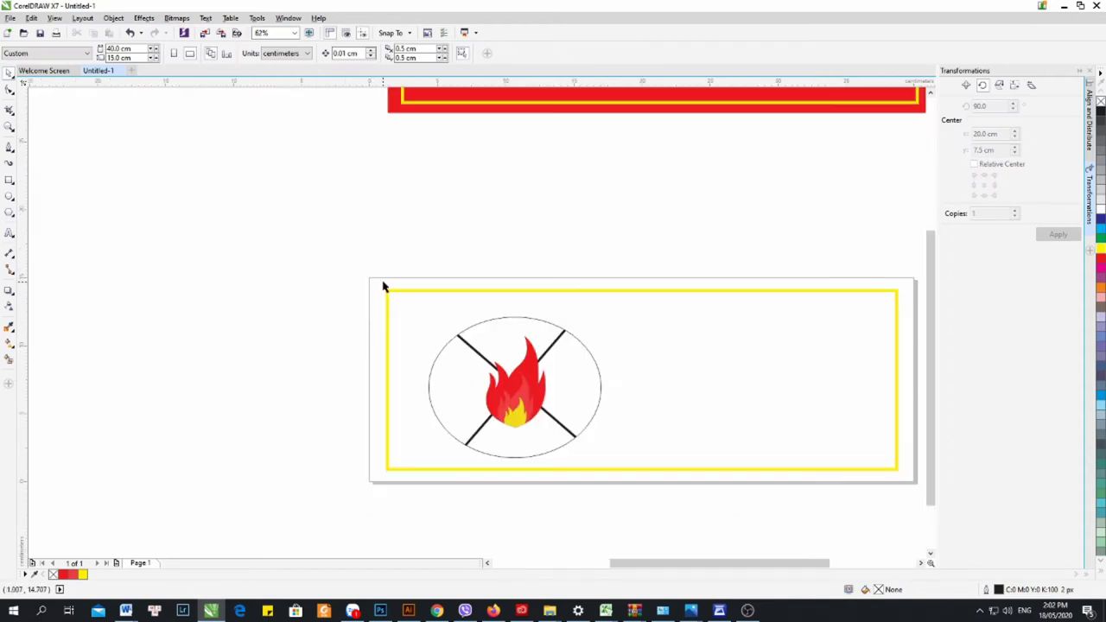
{"action": "double_click", "coordinate": [9, 179]}
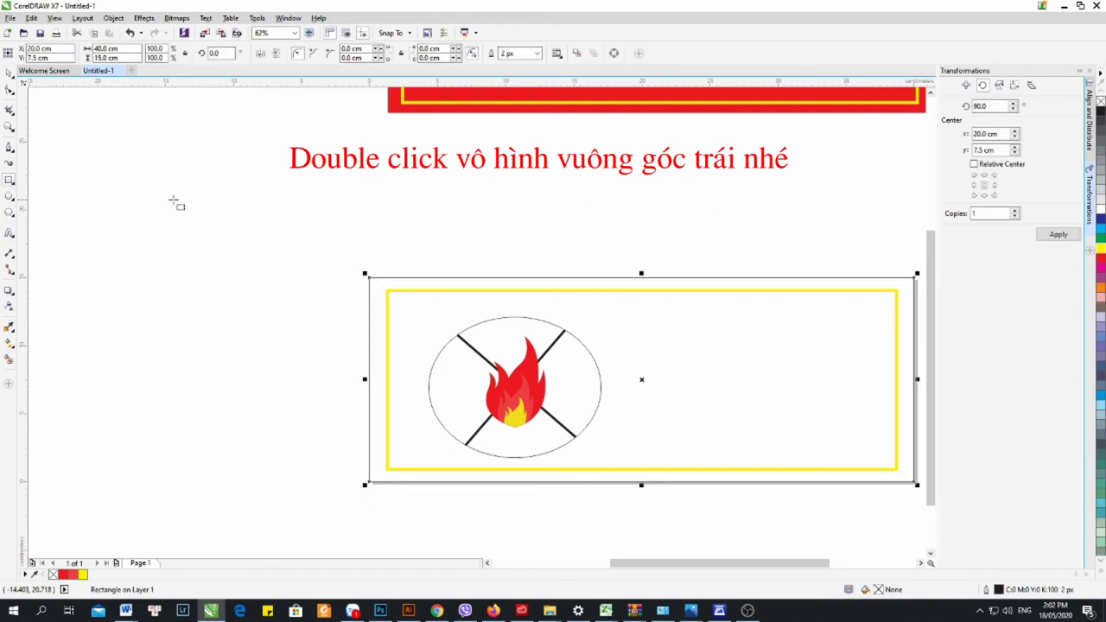
{"action": "scroll", "coordinate": [183, 223], "scroll_direction": "down", "scroll_amount": 2}
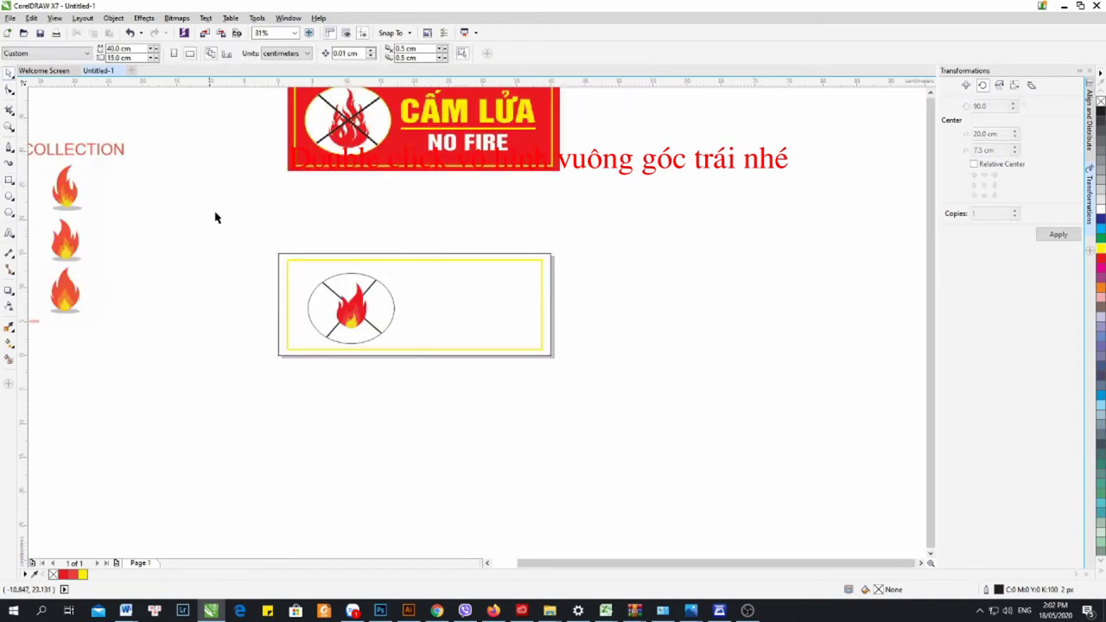
{"action": "left_click", "coordinate": [1099, 262]}
{"action": "left_click", "coordinate": [289, 242]}
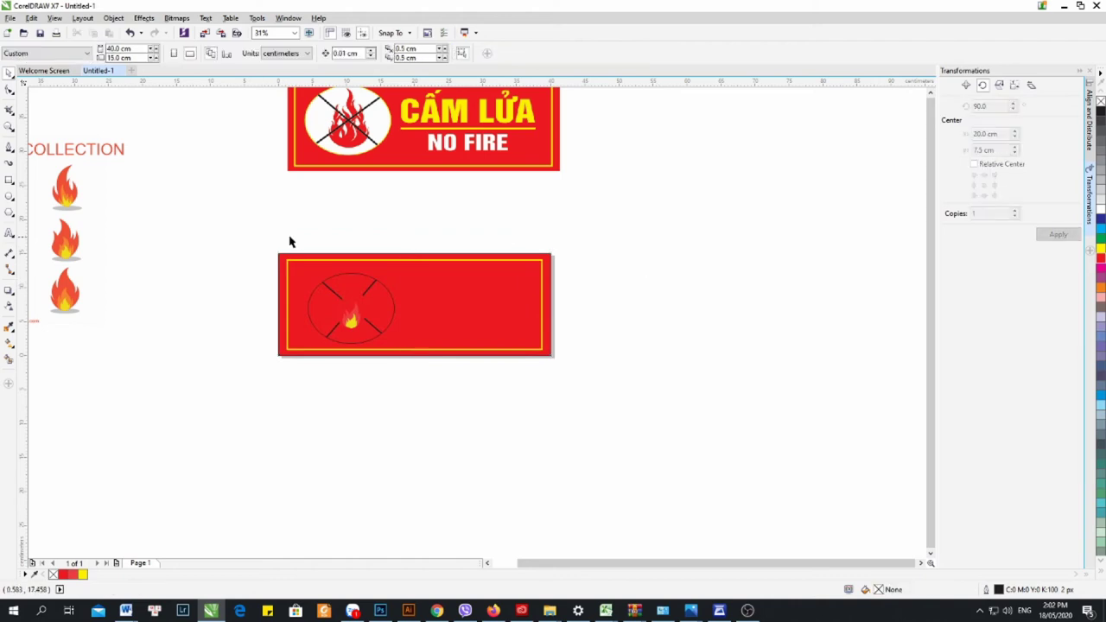
Fill the ellipse around the flame with white
{"action": "left_click_drag", "start_coordinate": [302, 240], "coordinate": [429, 403]}
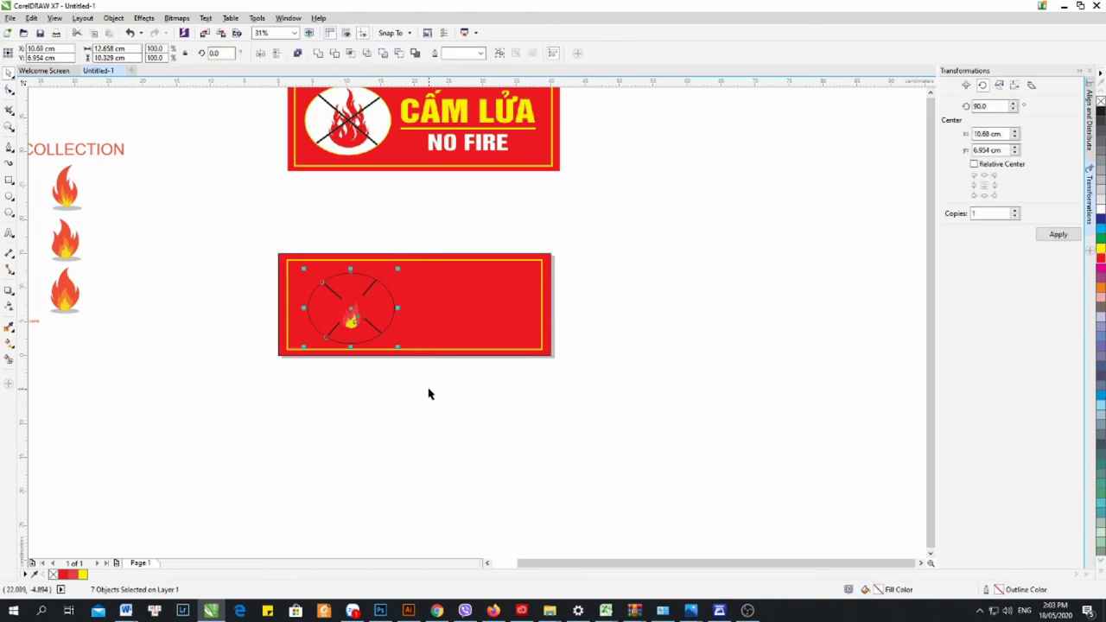
{"action": "left_click", "coordinate": [358, 204]}
{"action": "left_click", "coordinate": [354, 280]}
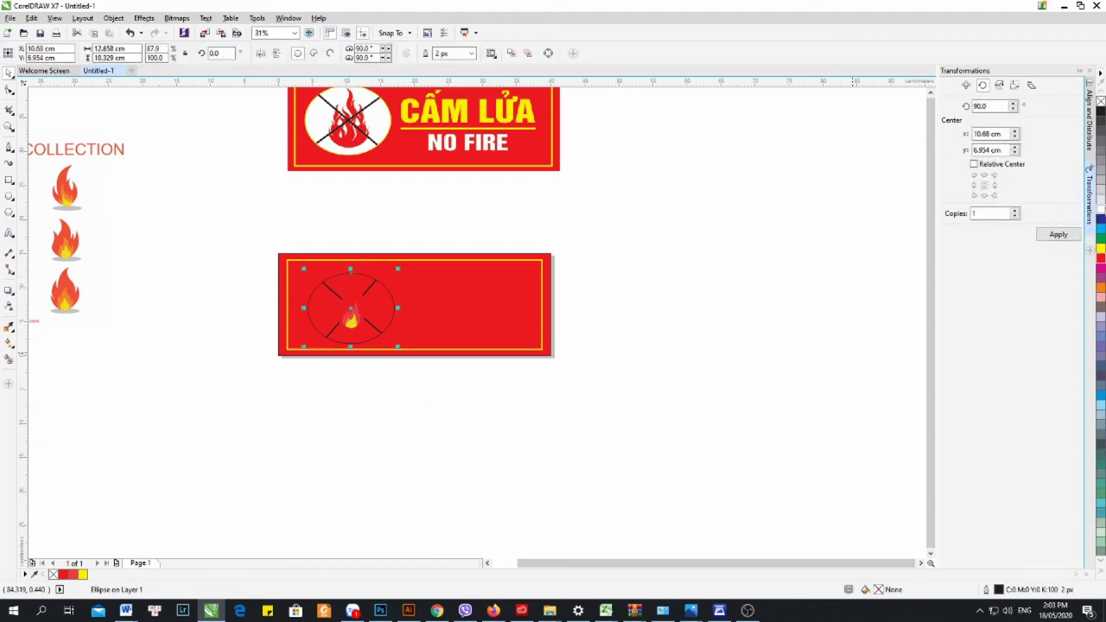
{"action": "left_click", "coordinate": [1100, 211]}
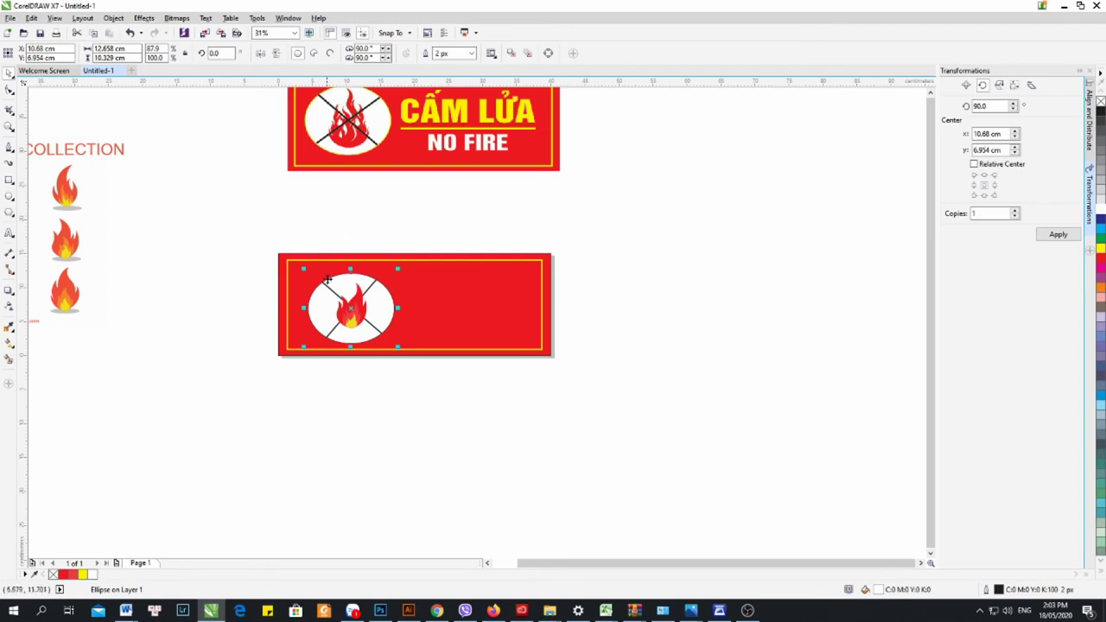
Bring both diagonal cross lines to the front so they cover the flame, and deselect them
{"action": "scroll", "coordinate": [326, 278], "scroll_direction": "up", "scroll_amount": 1}
{"action": "left_click", "coordinate": [347, 313]}
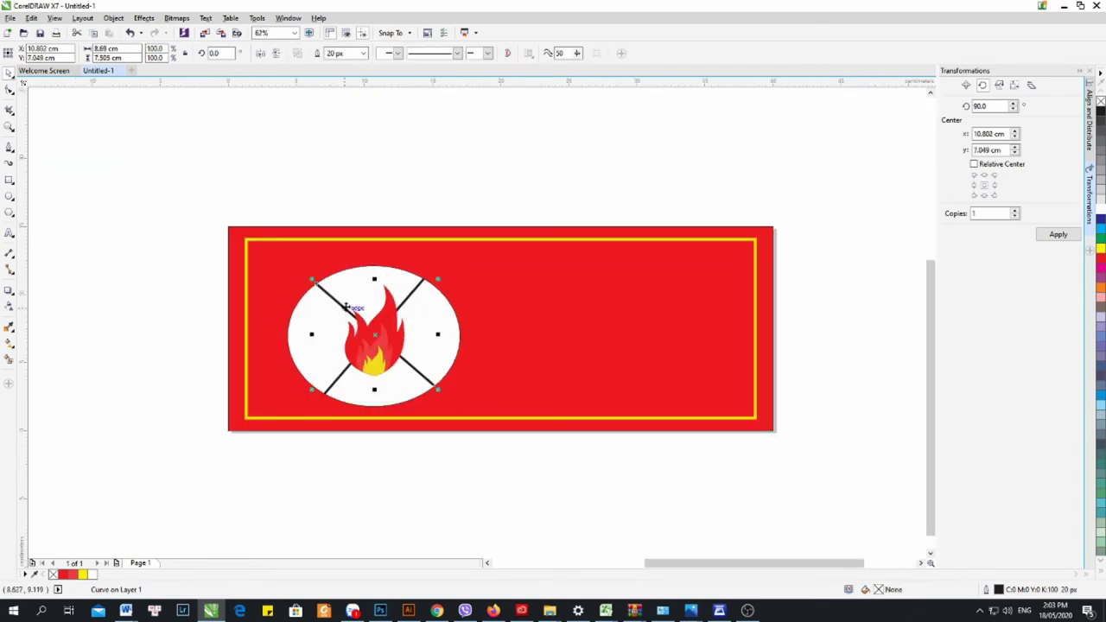
{"action": "left_click", "coordinate": [418, 290], "text": "shift"}
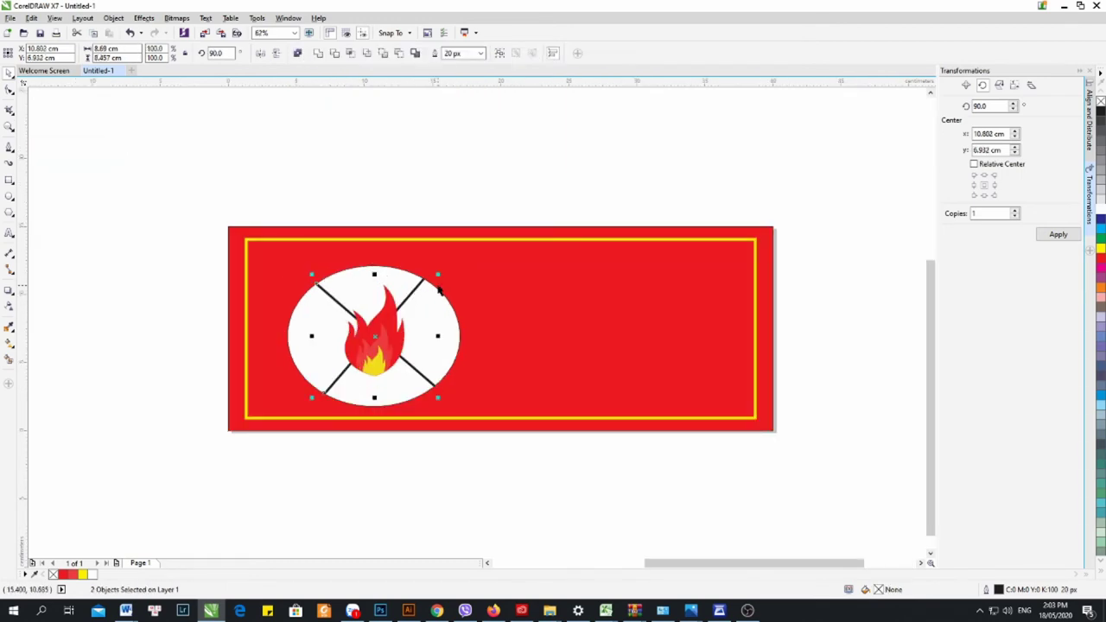
{"action": "key", "text": "shift+Page_Up"}
{"action": "scroll", "coordinate": [438, 292], "scroll_direction": "down", "scroll_amount": 1}
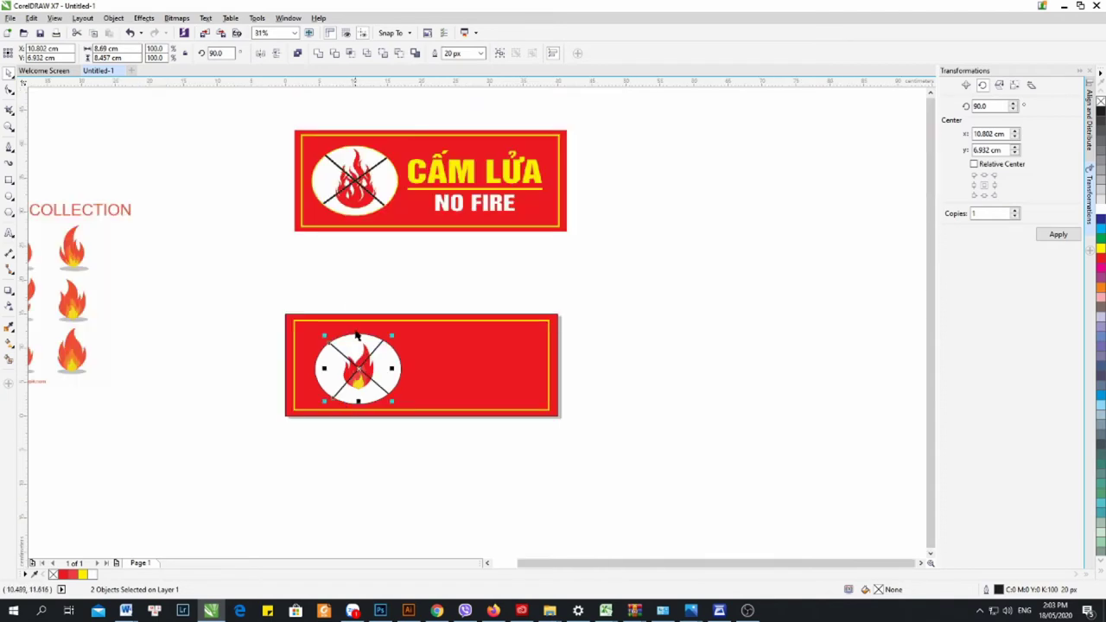
{"action": "left_click", "coordinate": [342, 282]}
Enlarge the flame shapes together with one diagonal line from their common centre to about 10.4 x 9 cm
{"action": "left_click_drag", "start_coordinate": [324, 302], "coordinate": [399, 406]}
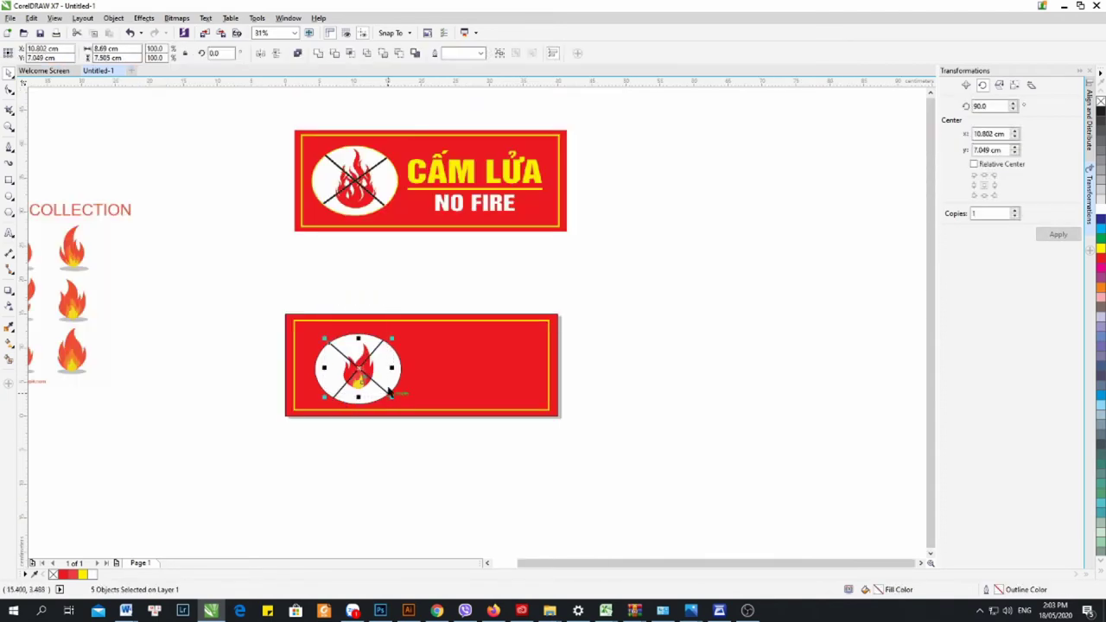
{"action": "scroll", "coordinate": [393, 323], "scroll_direction": "up", "scroll_amount": 1}
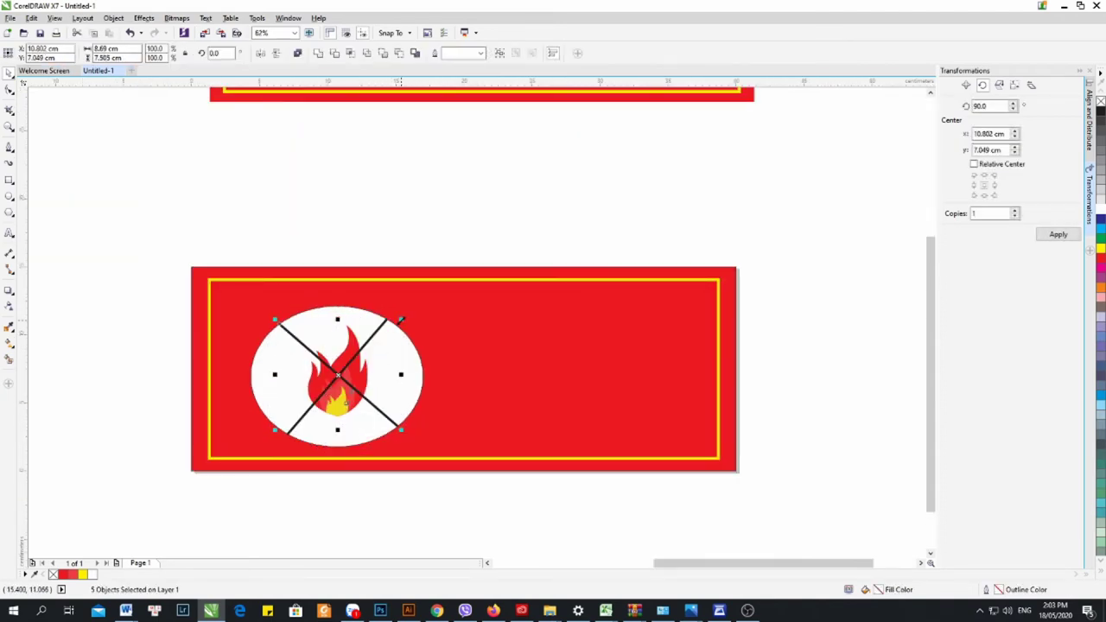
{"action": "left_click_drag", "start_coordinate": [400, 320], "coordinate": [413, 310]}
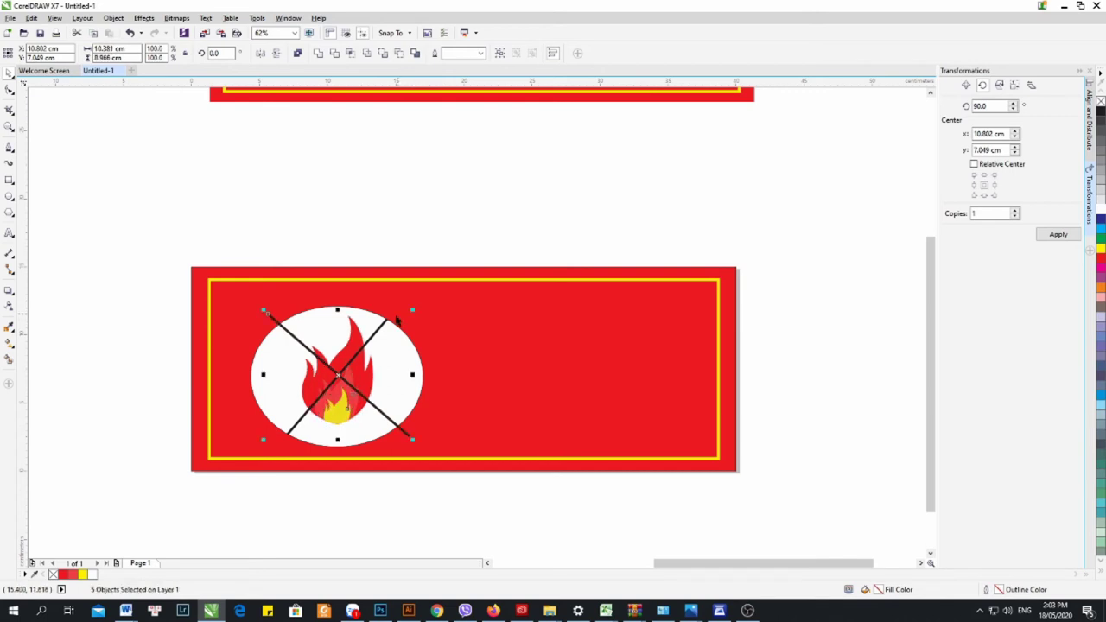
{"action": "scroll", "coordinate": [393, 322], "scroll_direction": "down", "scroll_amount": 1}
{"action": "left_click", "coordinate": [329, 287]}
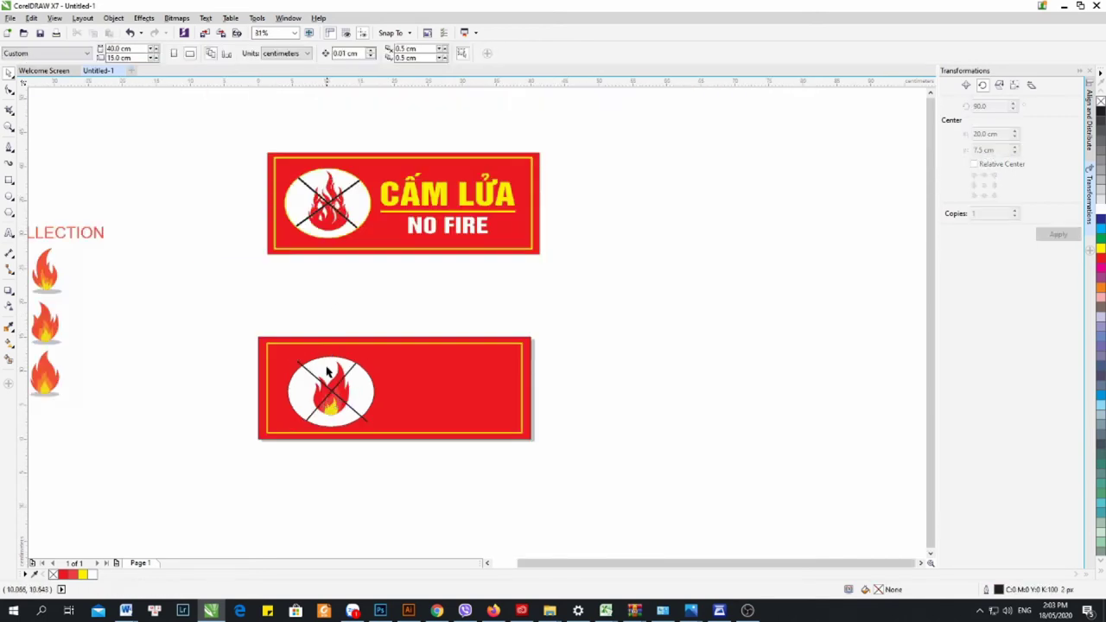
Shrink the longer diagonal line about its centre to about 8.7 x 7.5 cm so its ends meet the ellipse edge, and deselect it
{"action": "scroll", "coordinate": [326, 370], "scroll_direction": "up", "scroll_amount": 1}
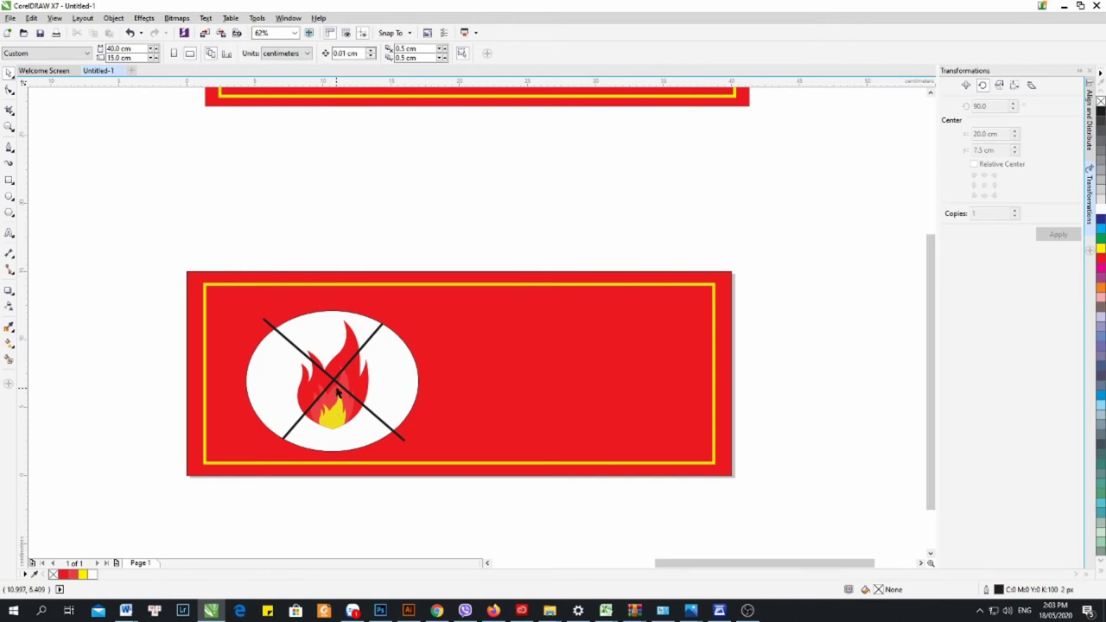
{"action": "left_click", "coordinate": [281, 337]}
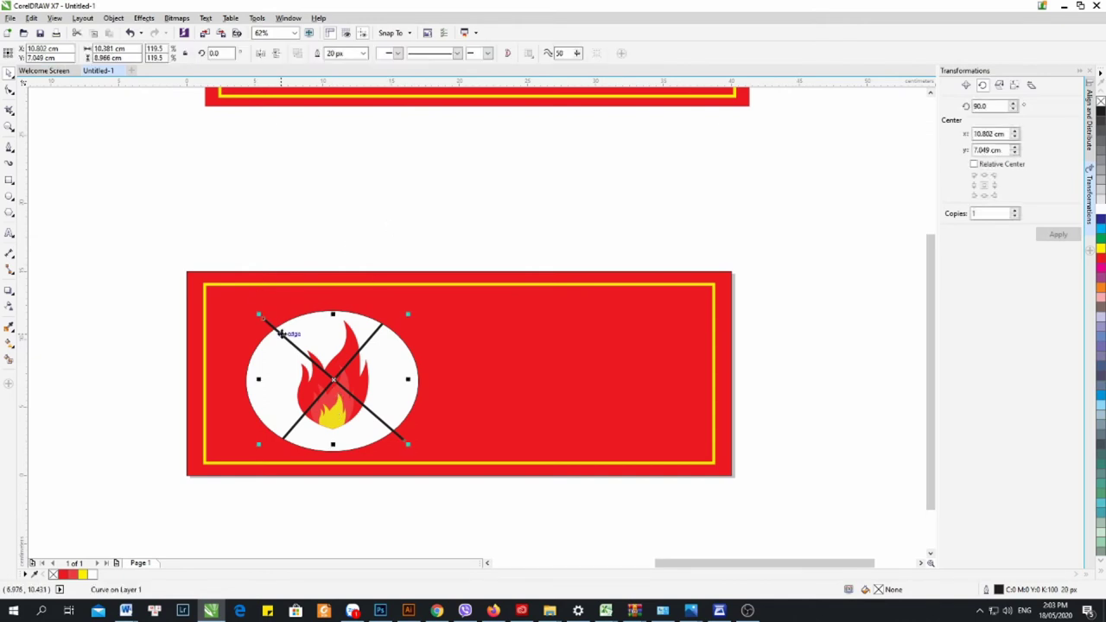
{"action": "scroll", "coordinate": [389, 457], "scroll_direction": "up", "scroll_amount": 1}
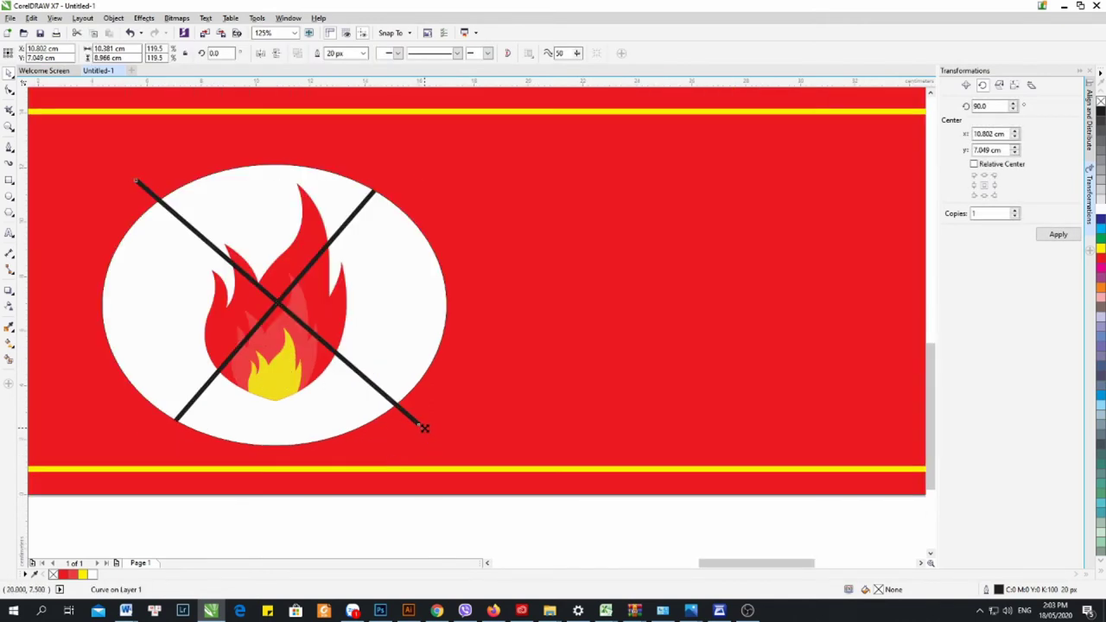
{"action": "left_click_drag", "start_coordinate": [424, 426], "coordinate": [400, 408]}
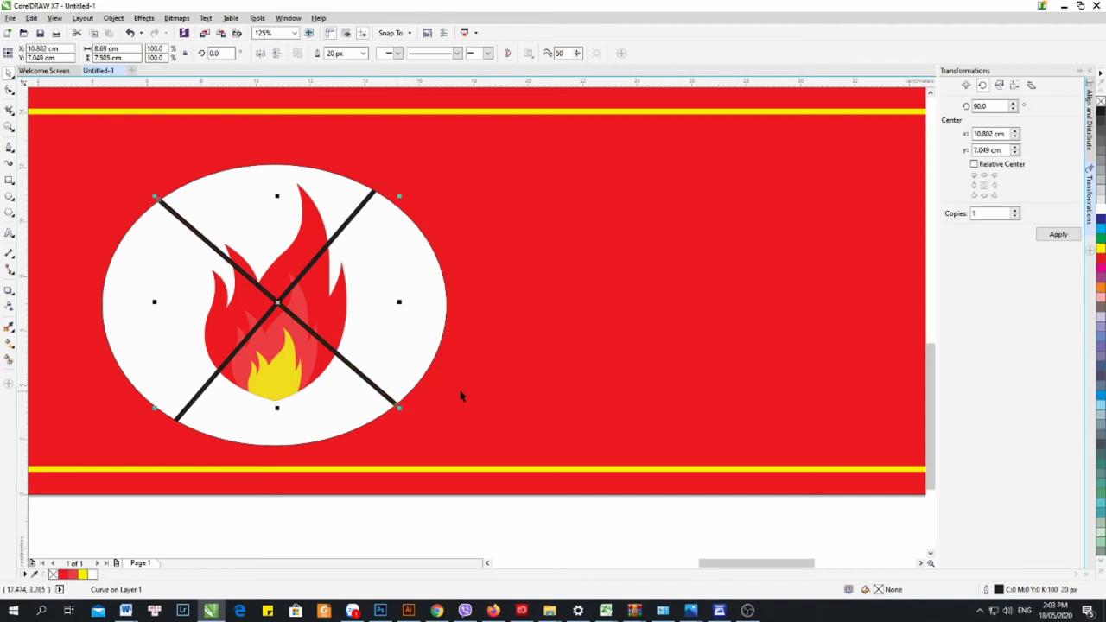
{"action": "scroll", "coordinate": [436, 397], "scroll_direction": "down", "scroll_amount": 2}
{"action": "left_click", "coordinate": [399, 308]}
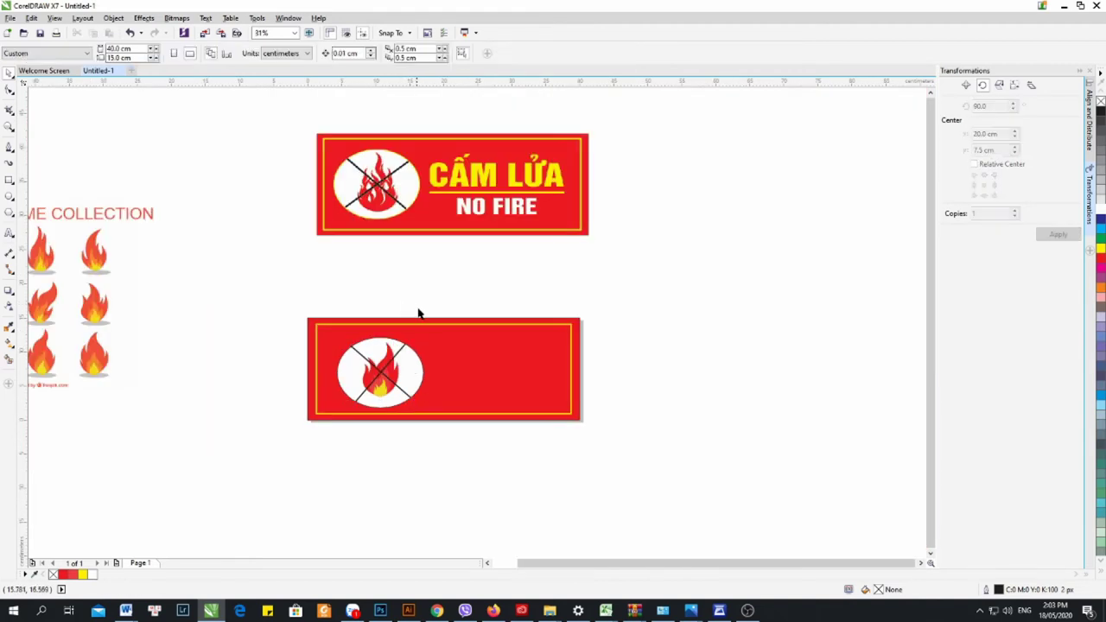
Add the artistic text "cấm lửa" in the empty area between the reference and the sign, at 200 pt
{"action": "scroll", "coordinate": [418, 312], "scroll_direction": "up", "scroll_amount": 1}
{"action": "scroll", "coordinate": [424, 315], "scroll_direction": "down", "scroll_amount": 1}
{"action": "left_click", "coordinate": [8, 233]}
{"action": "left_click", "coordinate": [456, 281]}
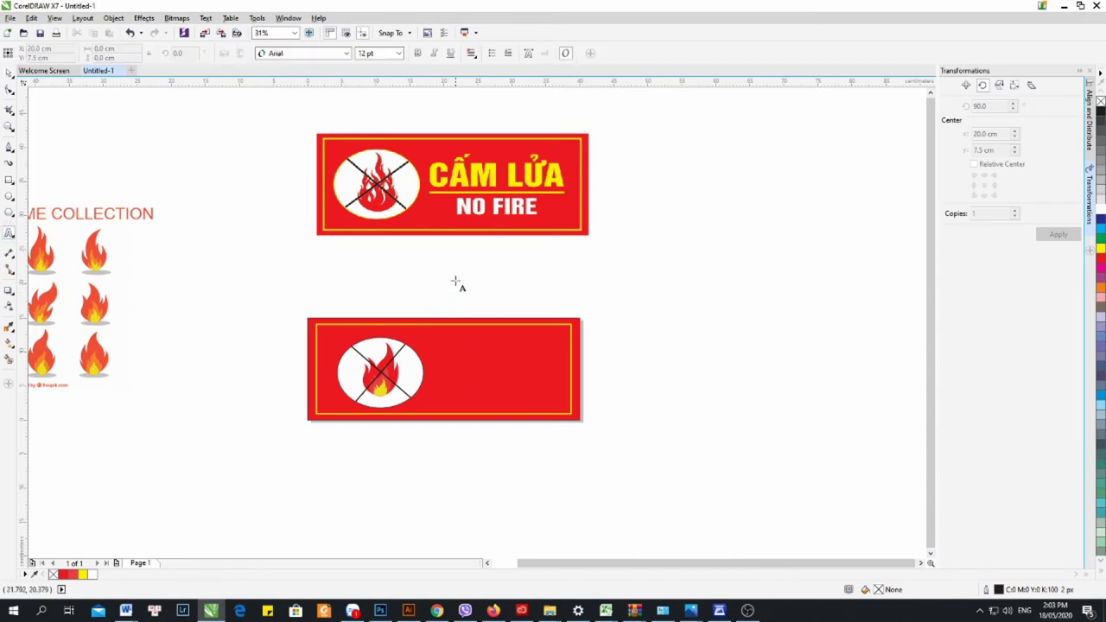
{"action": "type", "text": "ca"}
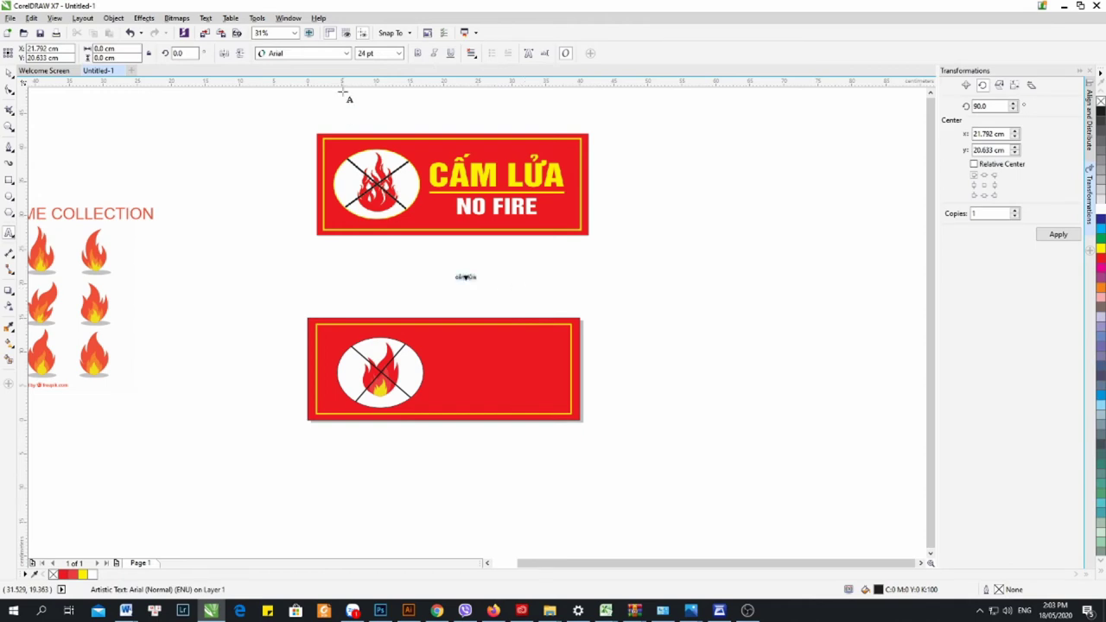
{"action": "key", "text": "ctrl+a"}
{"action": "left_click", "coordinate": [389, 53]}
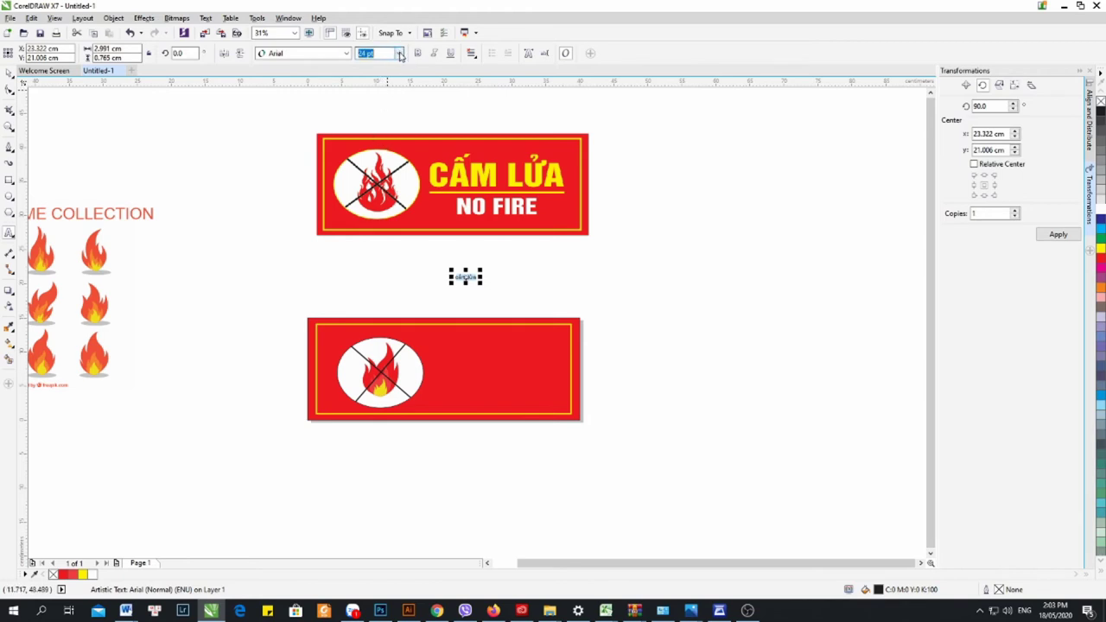
{"action": "left_click", "coordinate": [399, 53]}
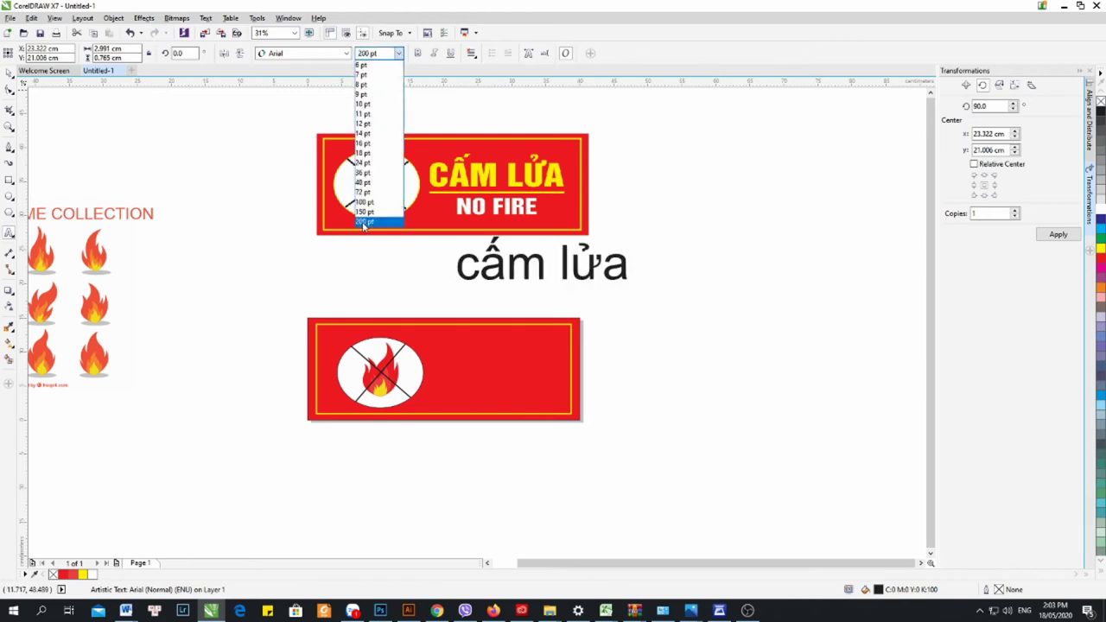
{"action": "left_click", "coordinate": [363, 223]}
{"action": "left_click", "coordinate": [10, 73]}
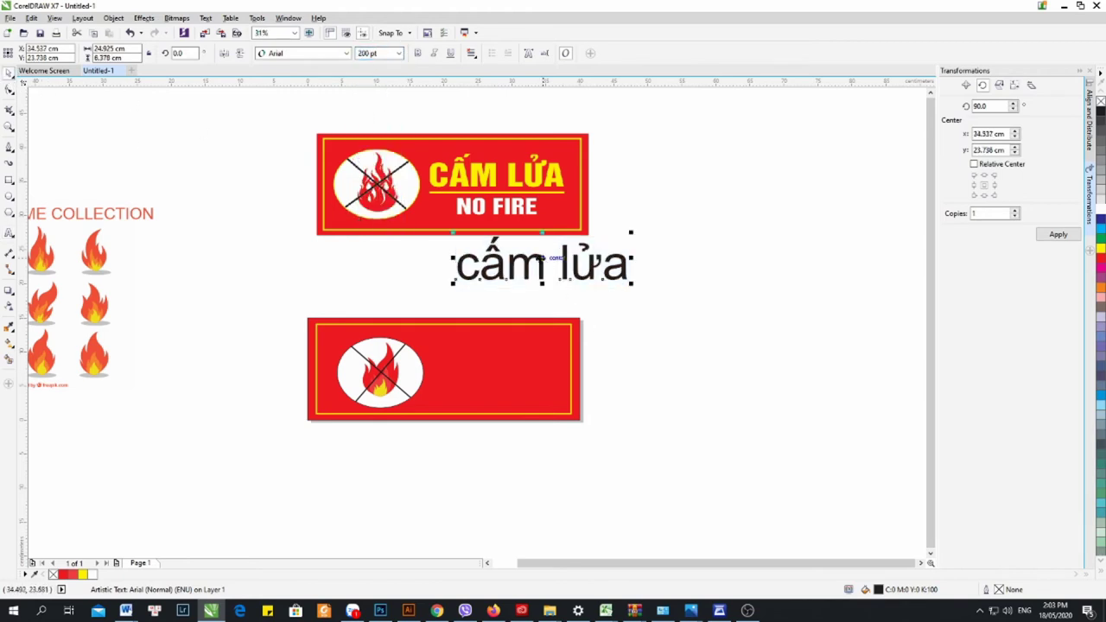
Move the "cấm lửa" text onto the red panel beside the ellipse and set its font to UTM Swiss 721 Black Condensed
{"action": "left_click_drag", "start_coordinate": [543, 258], "coordinate": [510, 357]}
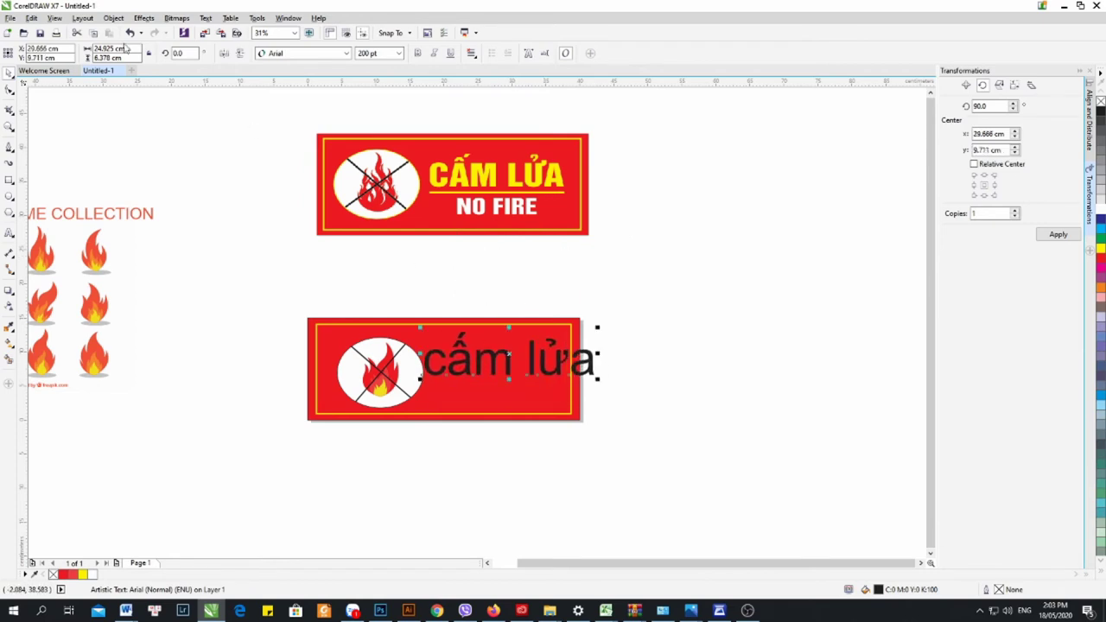
{"action": "left_click", "coordinate": [346, 53]}
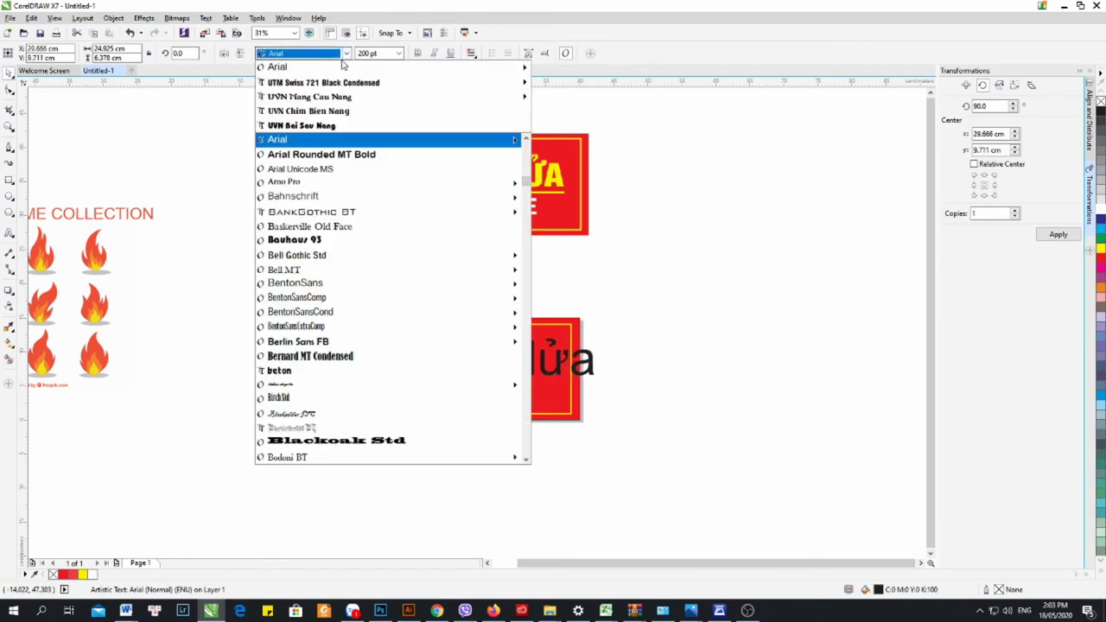
{"action": "left_click", "coordinate": [341, 83]}
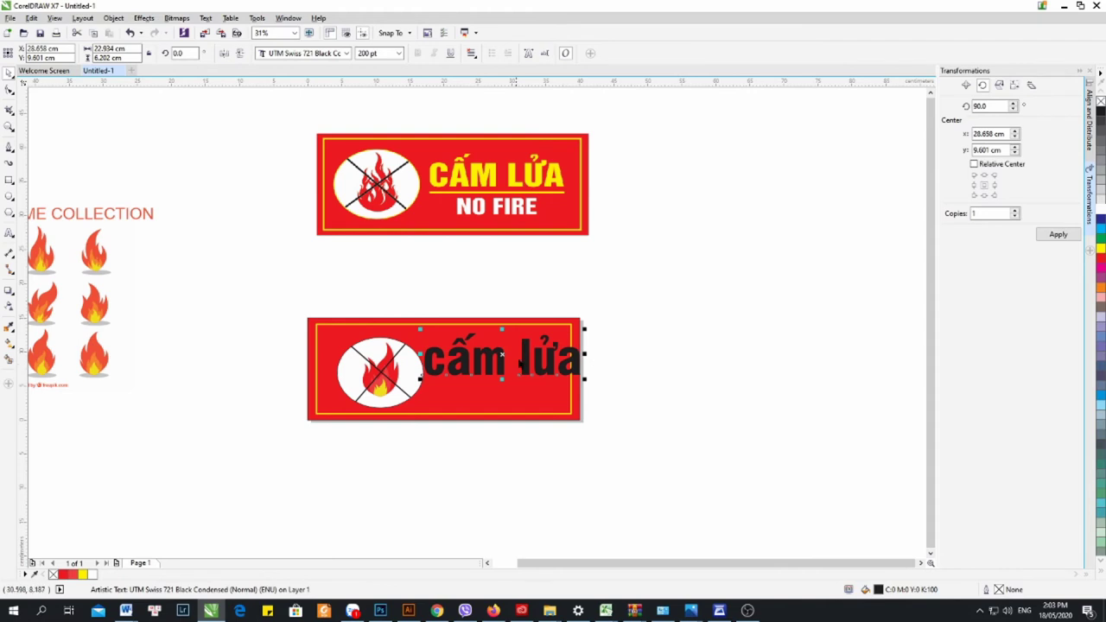
Change the whole "cấm lửa" text to UPPERCASE
{"action": "double_click", "coordinate": [505, 358]}
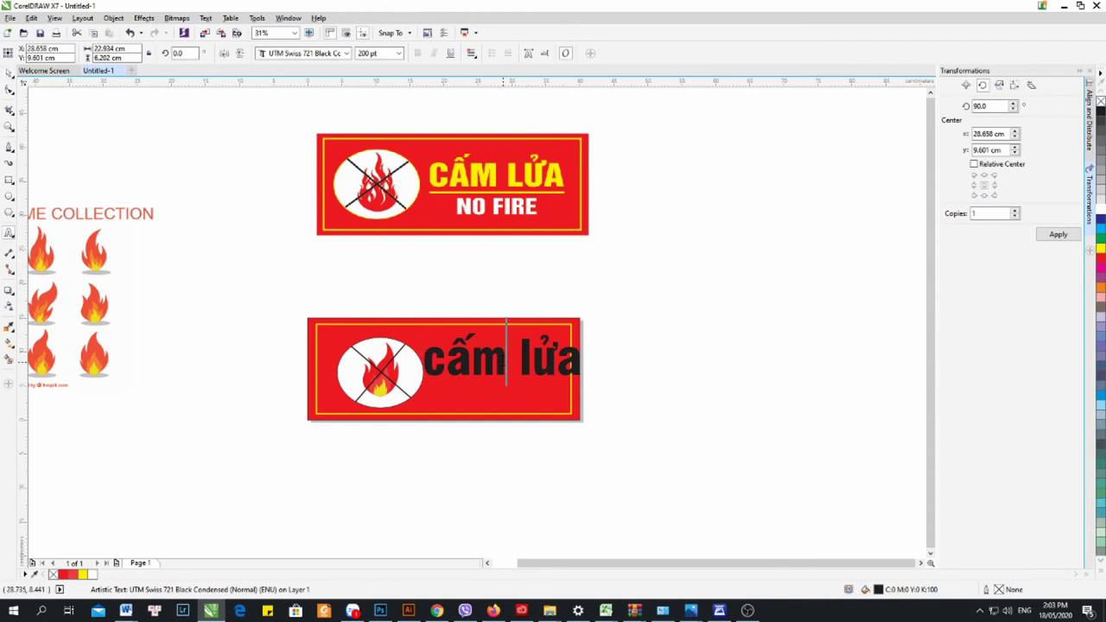
{"action": "key", "text": "ctrl+a"}
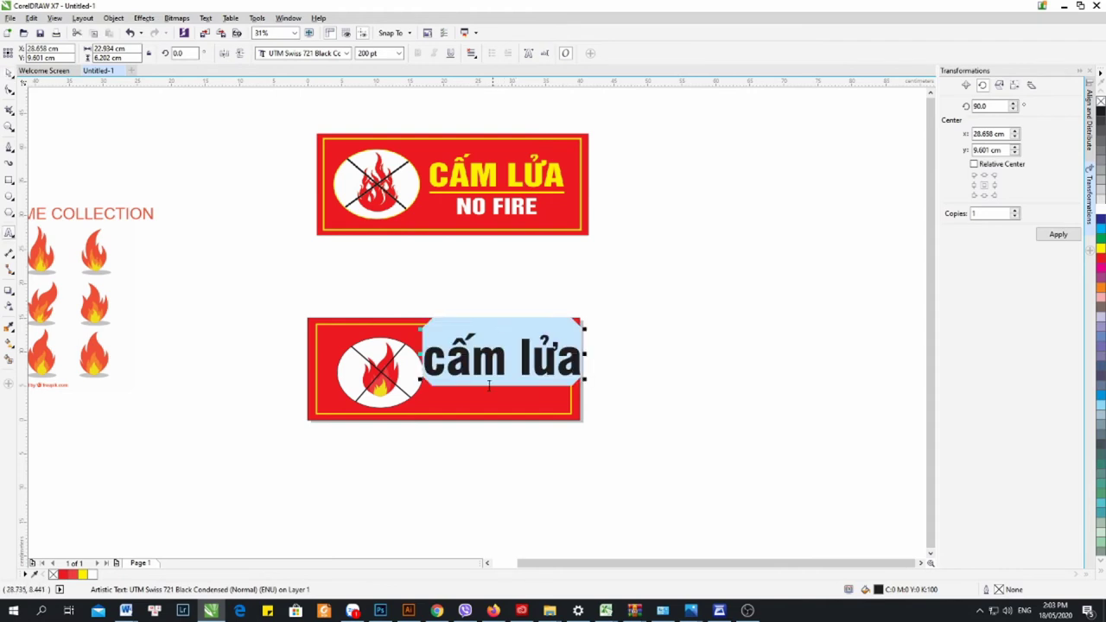
{"action": "key", "text": "shift+F3"}
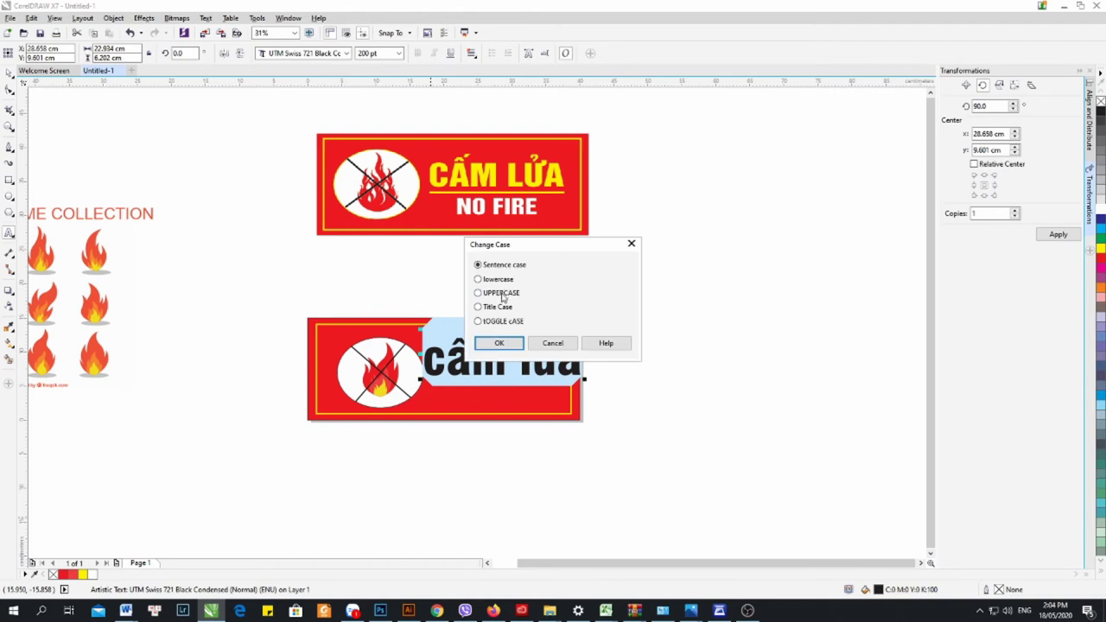
{"action": "left_click", "coordinate": [499, 342]}
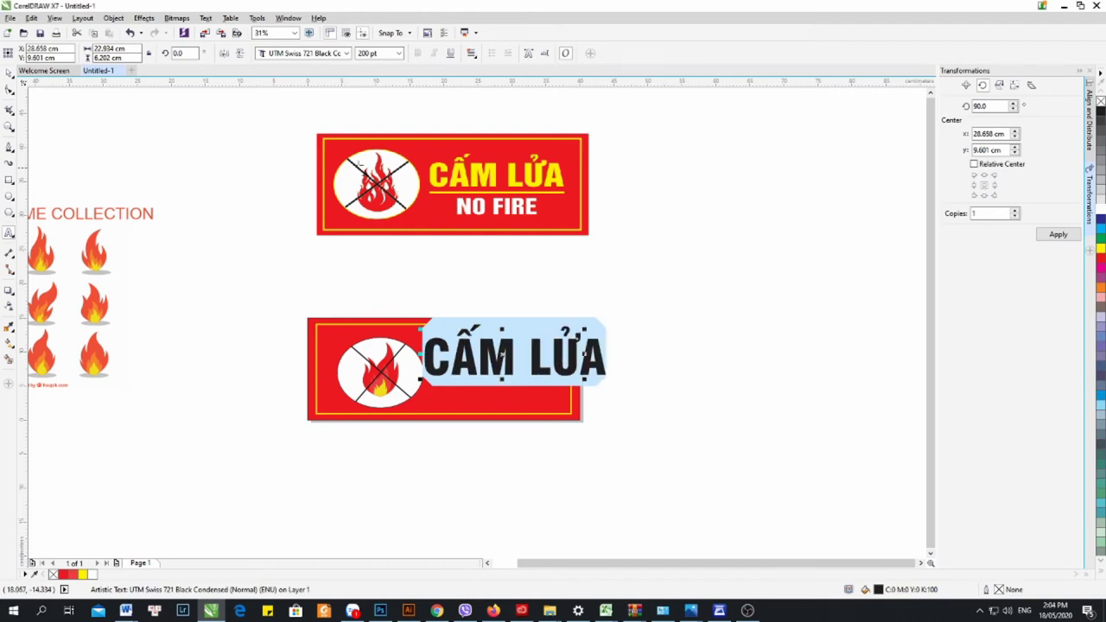
{"action": "left_click", "coordinate": [7, 73]}
Shift the ellipse, flame and cross lines together left to about X 9.5 cm, and remove the ellipse's outline
{"action": "scroll", "coordinate": [605, 343], "scroll_direction": "up", "scroll_amount": 1}
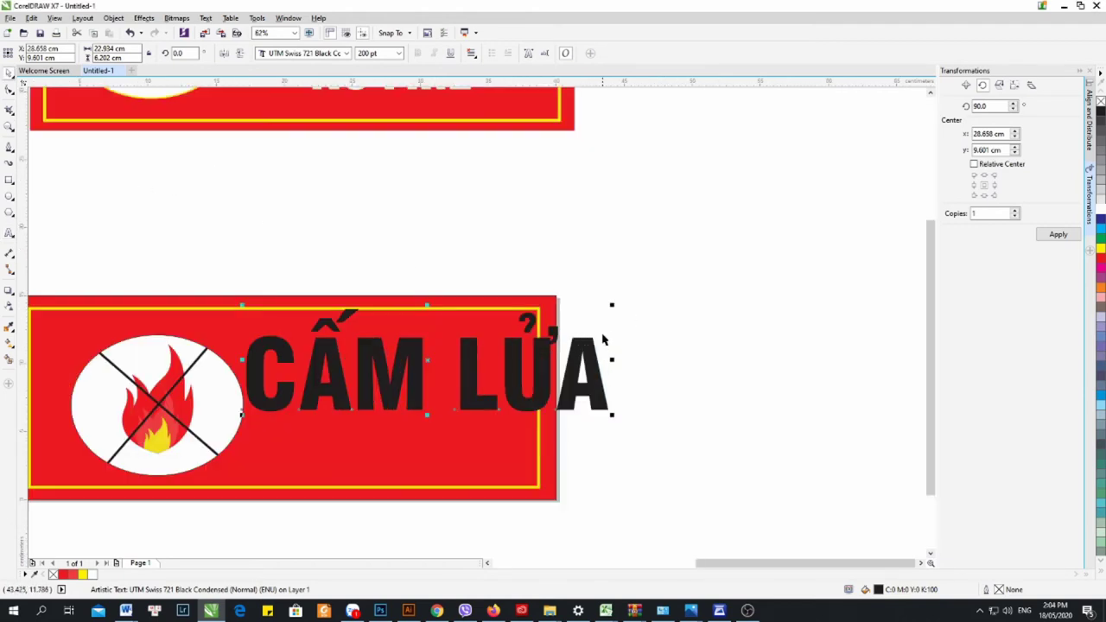
{"action": "scroll", "coordinate": [602, 337], "scroll_direction": "down", "scroll_amount": 1}
{"action": "left_click_drag", "start_coordinate": [326, 297], "coordinate": [426, 433]}
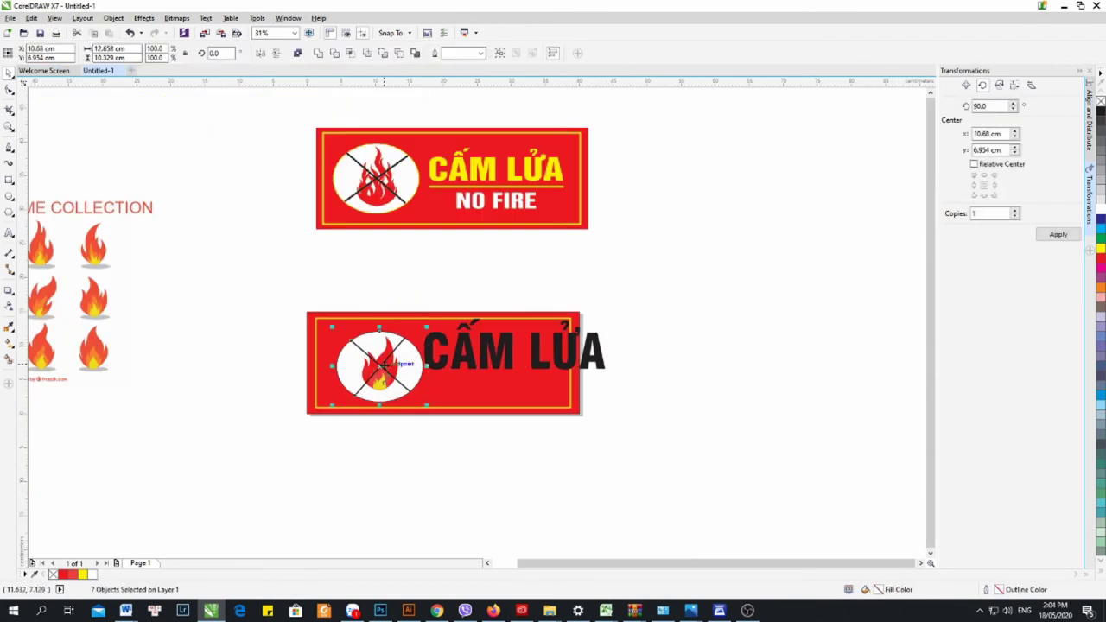
{"action": "left_click_drag", "start_coordinate": [380, 366], "coordinate": [374, 368]}
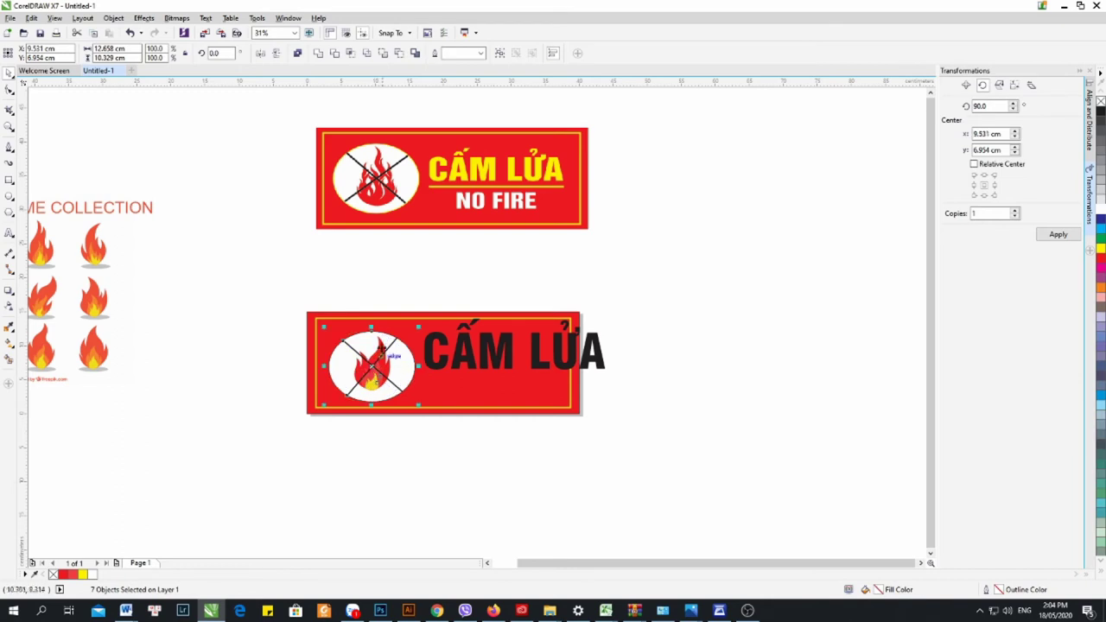
{"action": "left_click", "coordinate": [378, 291]}
{"action": "left_click", "coordinate": [410, 353]}
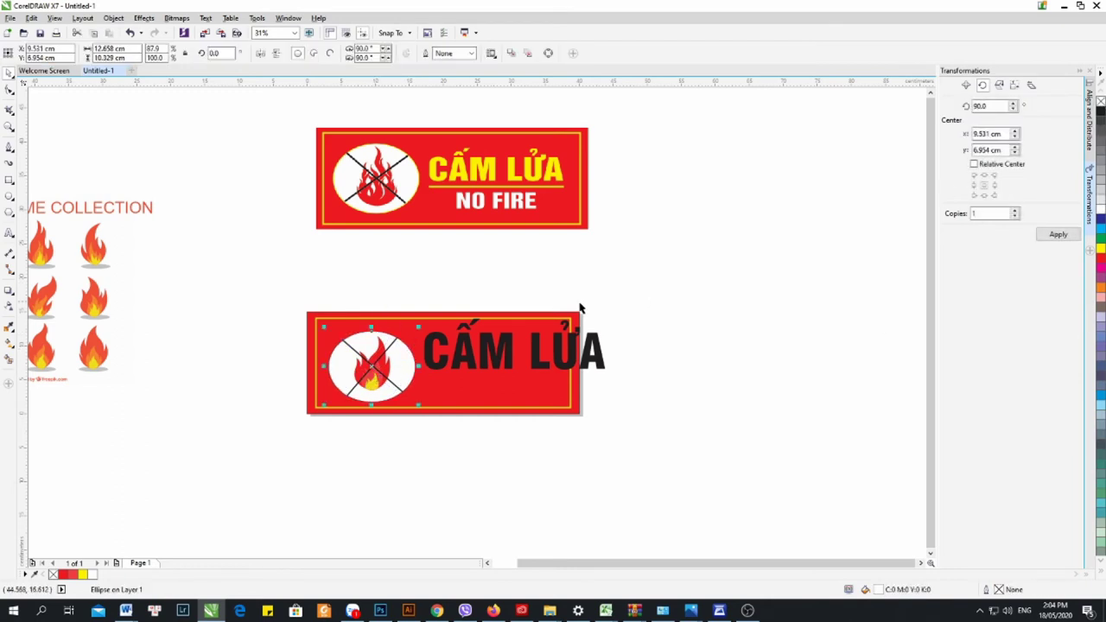
{"action": "left_click", "coordinate": [499, 290]}
Scale the "CẤM LỬA" text down to about 19.1 x 5.4 cm and place it between the ellipse and the yellow frame's right side
{"action": "left_click", "coordinate": [499, 361]}
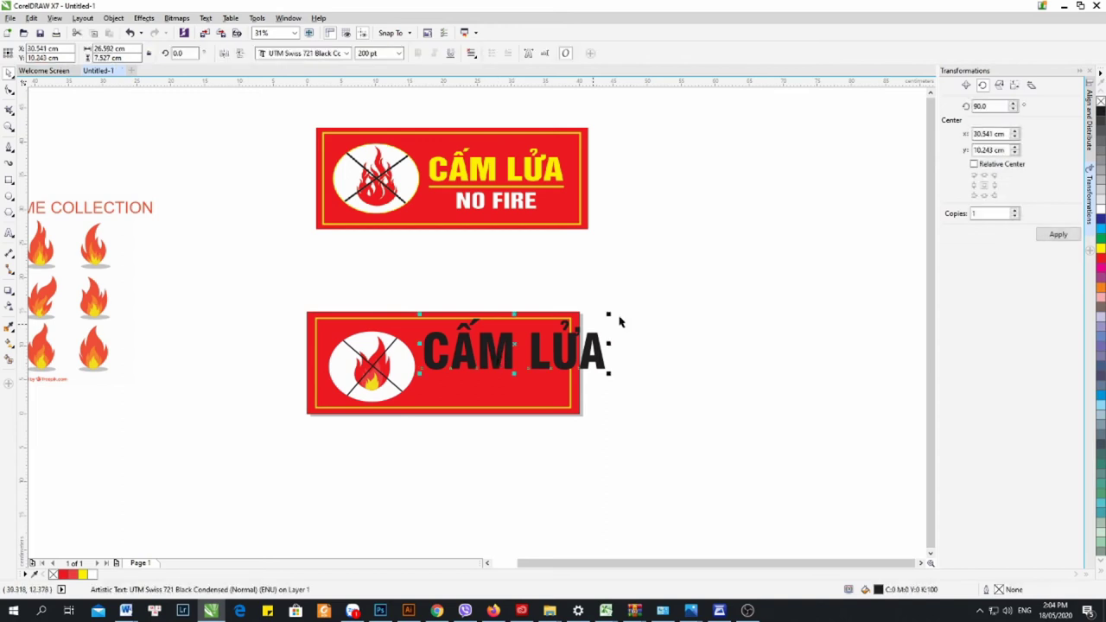
{"action": "left_click_drag", "start_coordinate": [608, 316], "coordinate": [598, 321]}
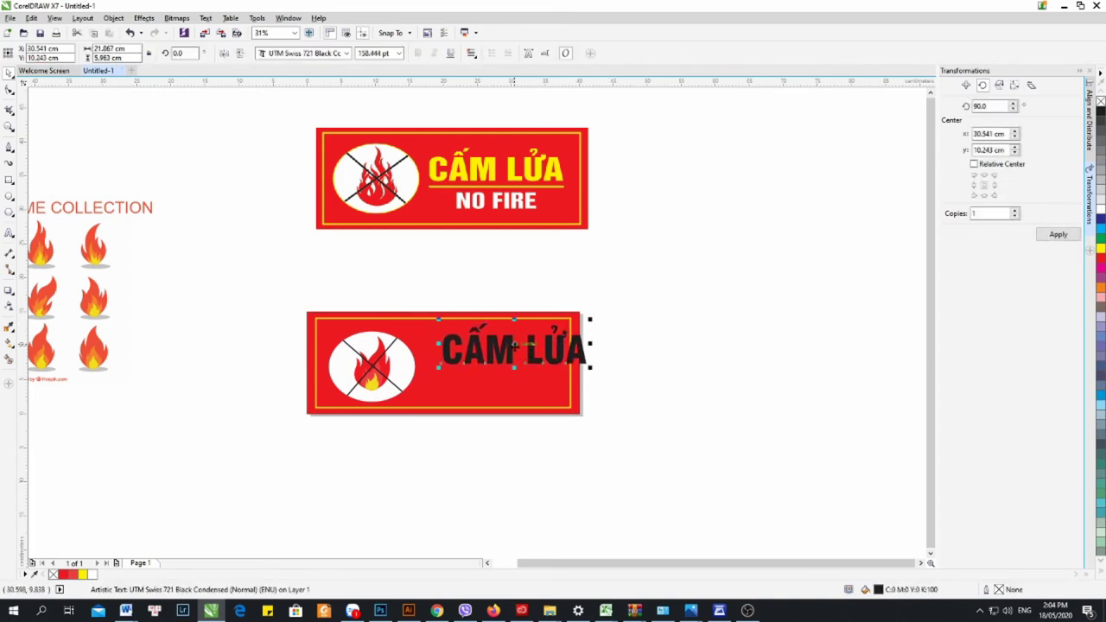
{"action": "left_click_drag", "start_coordinate": [515, 347], "coordinate": [496, 350]}
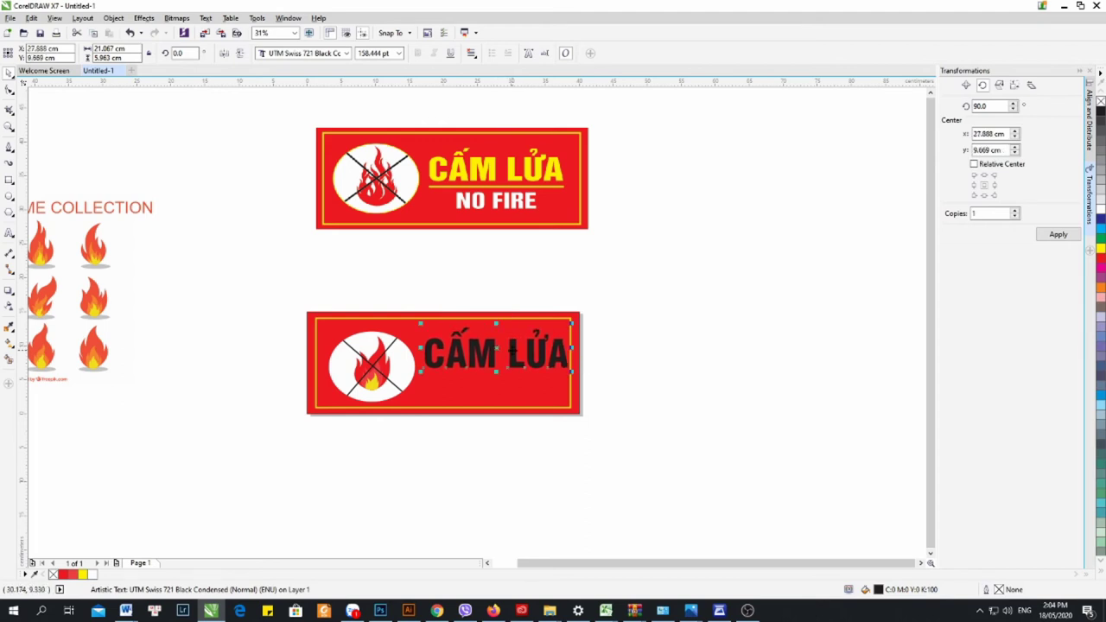
{"action": "scroll", "coordinate": [512, 350], "scroll_direction": "up", "scroll_amount": 2}
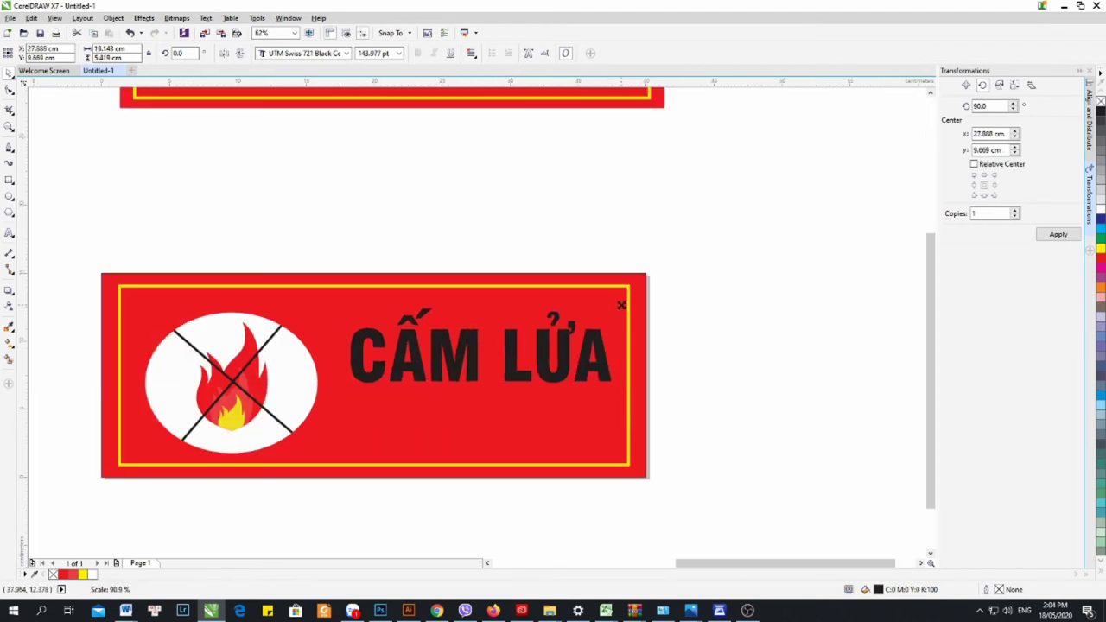
{"action": "scroll", "coordinate": [449, 363], "scroll_direction": "down", "scroll_amount": 2}
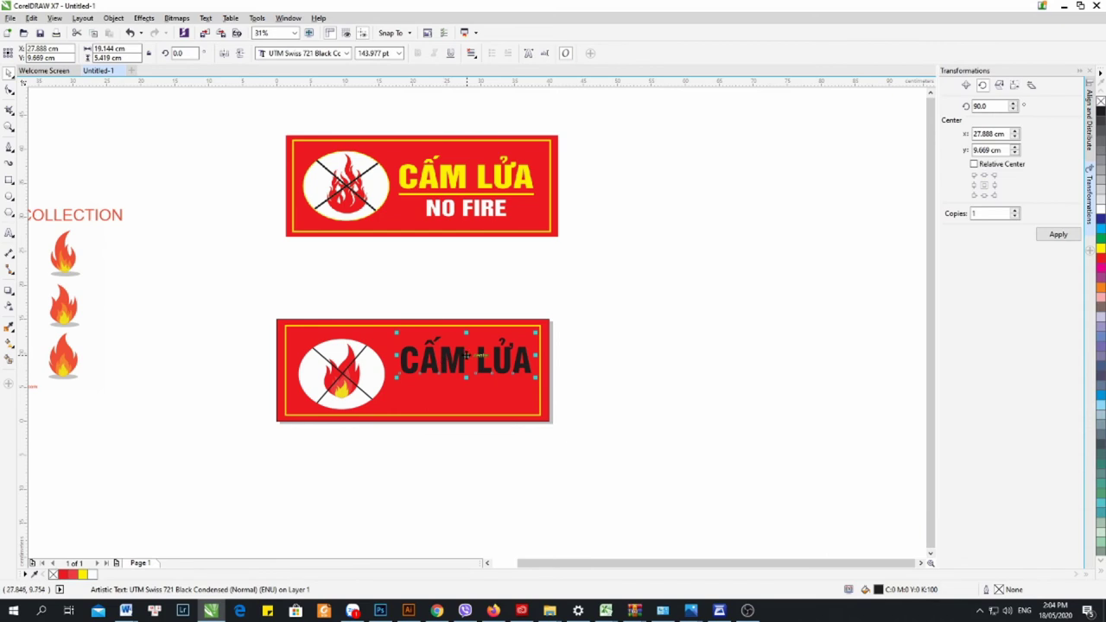
{"action": "left_click_drag", "start_coordinate": [467, 354], "coordinate": [458, 355]}
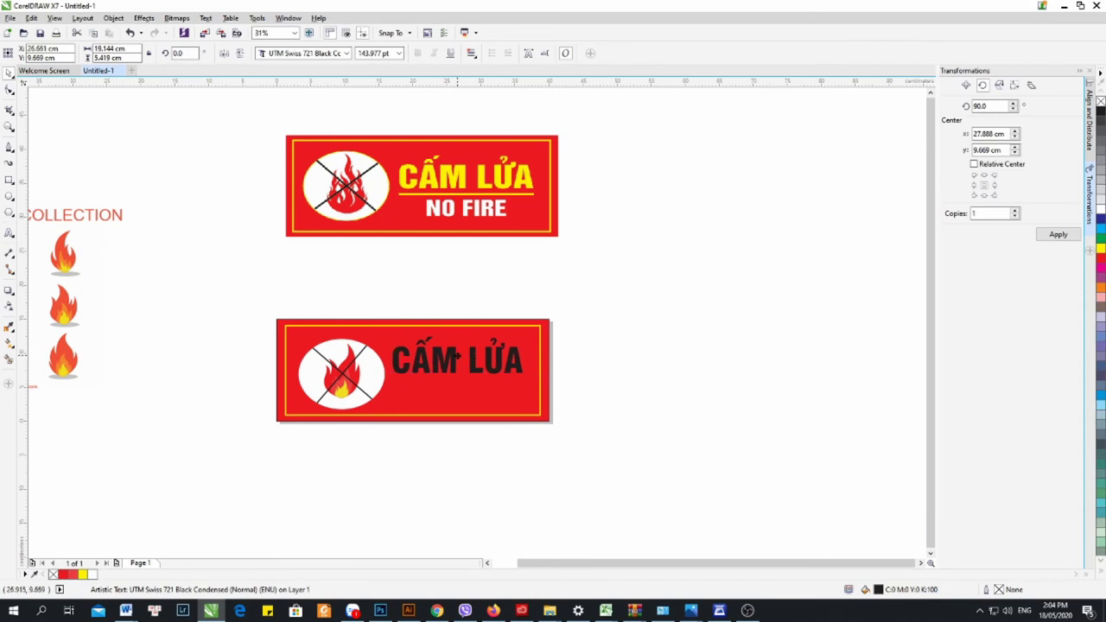
Draw a thin horizontal rectangle about 18.1 x 0.34 cm as an underline below the "CẤM LỬA" text
{"action": "left_click", "coordinate": [9, 181]}
{"action": "scroll", "coordinate": [436, 390], "scroll_direction": "up", "scroll_amount": 2}
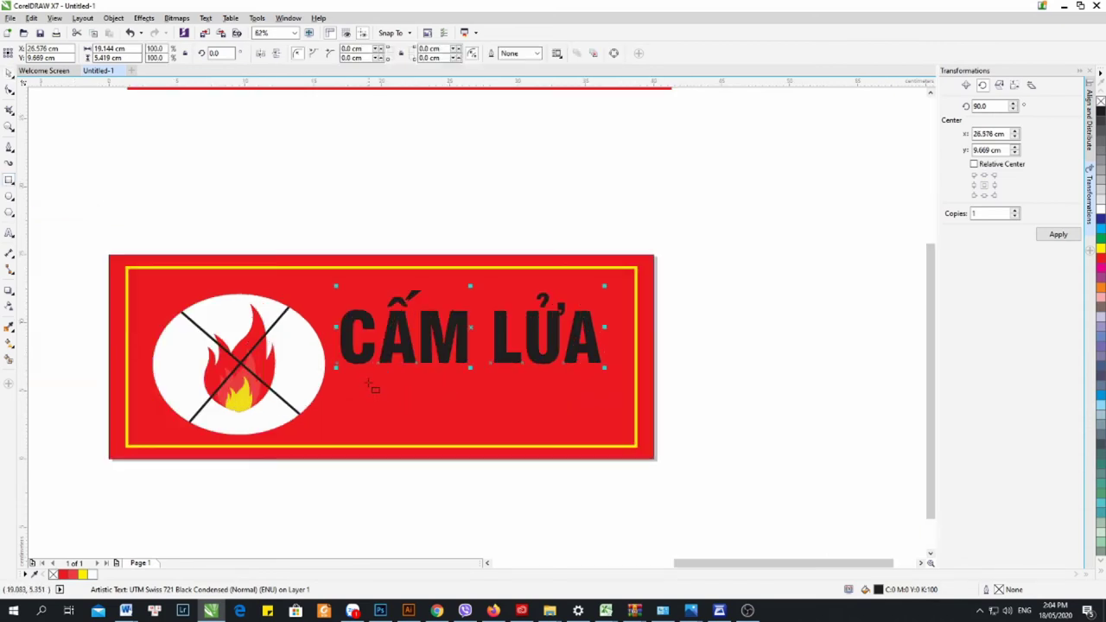
{"action": "left_click_drag", "start_coordinate": [350, 378], "coordinate": [599, 385]}
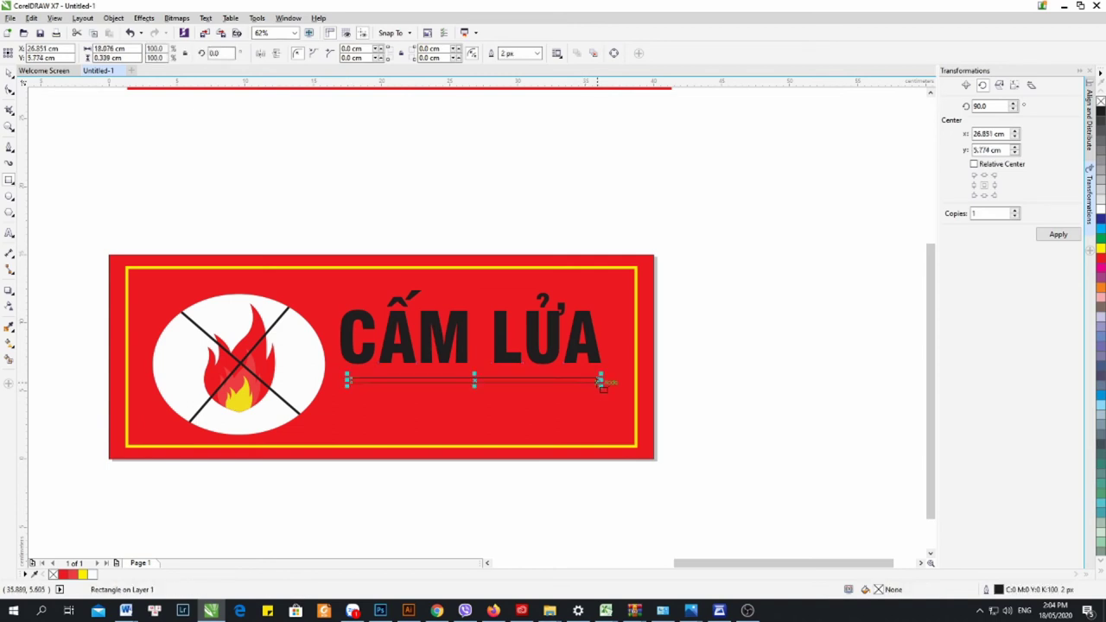
{"action": "scroll", "coordinate": [583, 399], "scroll_direction": "down", "scroll_amount": 2}
{"action": "left_click", "coordinate": [9, 73]}
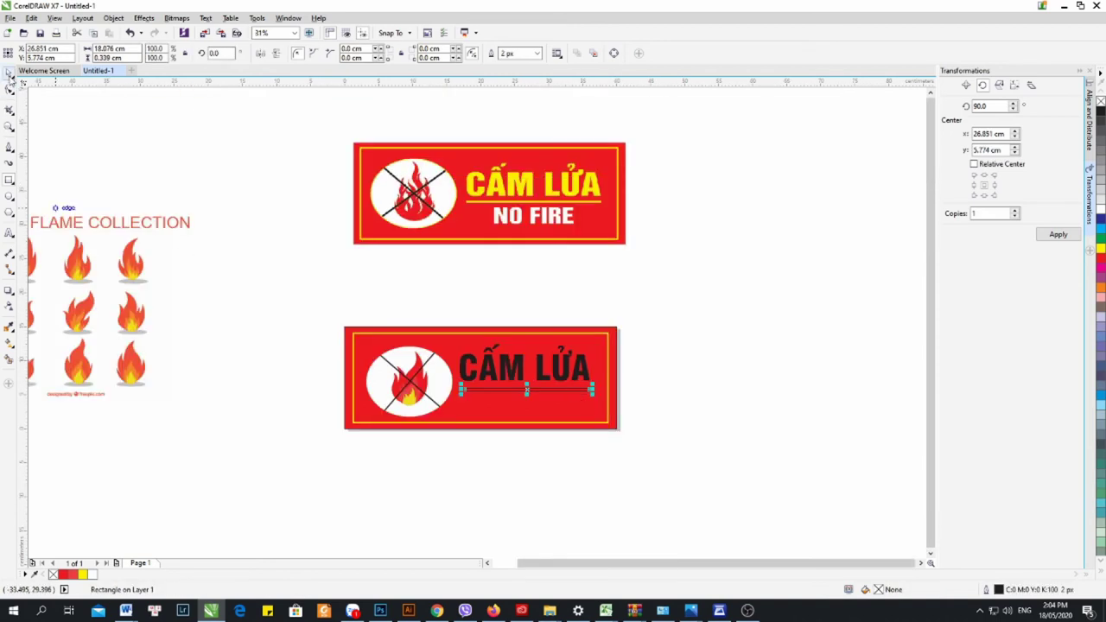
{"action": "left_click", "coordinate": [84, 140]}
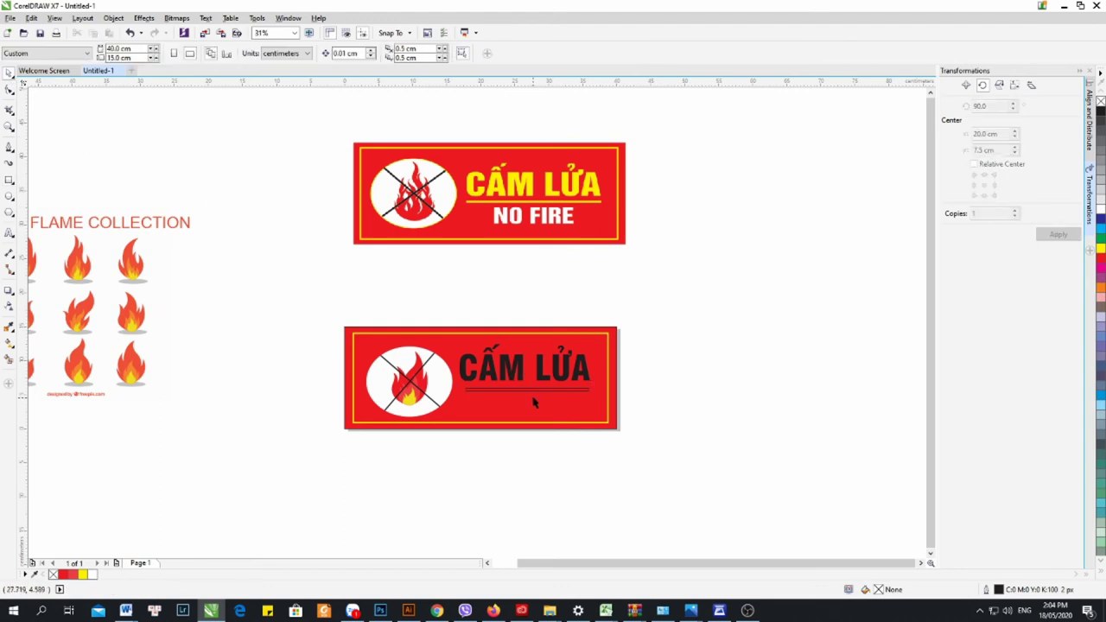
Fill the thin underline rectangle with yellow, remove its outline, and deselect it
{"action": "scroll", "coordinate": [534, 401], "scroll_direction": "up", "scroll_amount": 2}
{"action": "left_click", "coordinate": [498, 384]}
{"action": "scroll", "coordinate": [500, 383], "scroll_direction": "down", "scroll_amount": 2}
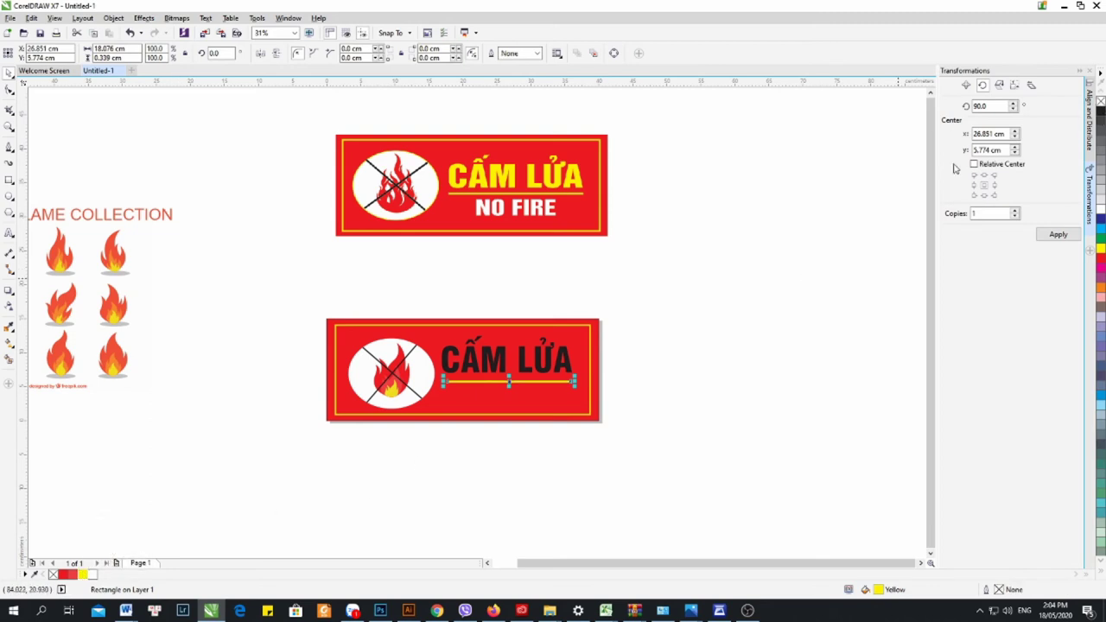
{"action": "left_click", "coordinate": [770, 254]}
Duplicate the "CẤM LỬA" text straight down below the yellow underline and change the copy's wording to "NO FIRE"
{"action": "scroll", "coordinate": [524, 361], "scroll_direction": "up", "scroll_amount": 2}
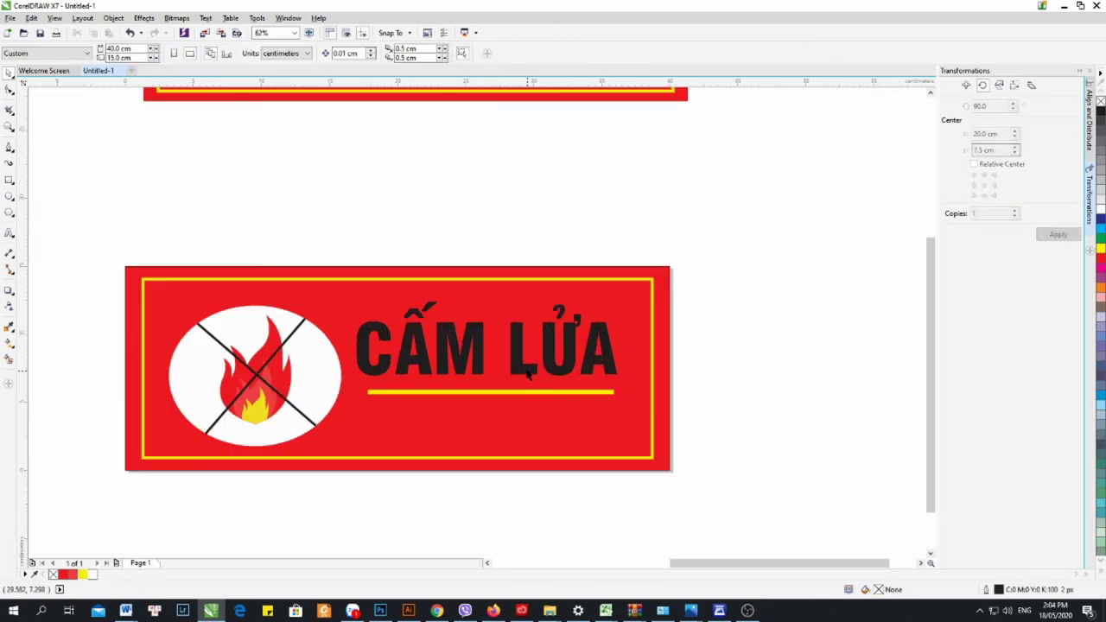
{"action": "left_click", "coordinate": [475, 347]}
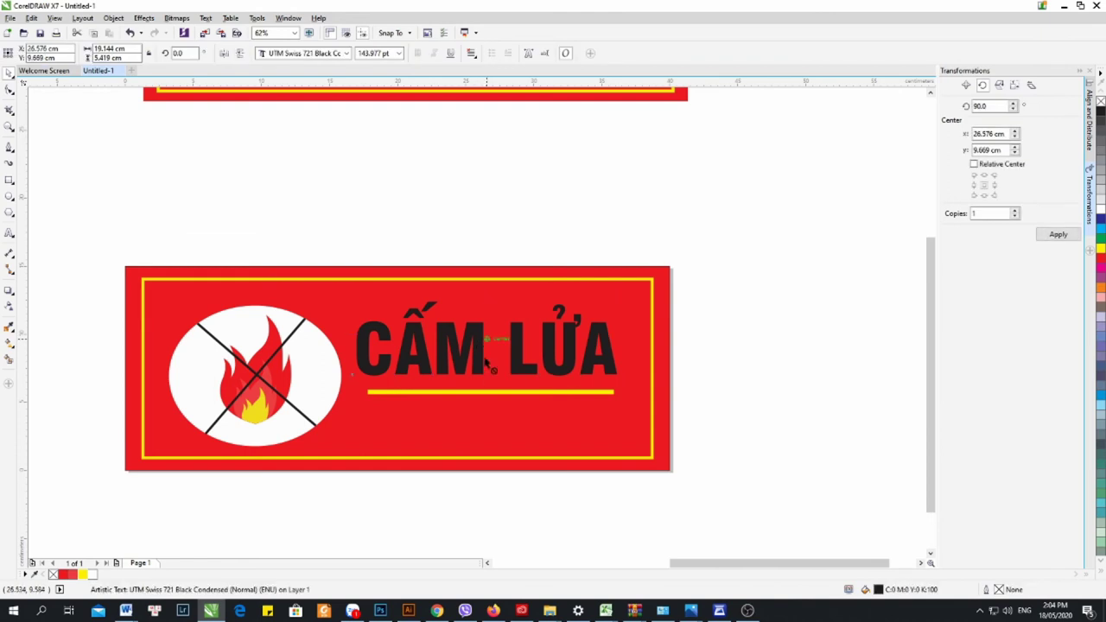
{"action": "left_click_drag", "start_coordinate": [485, 350], "coordinate": [485, 427]}
{"action": "right_click", "coordinate": [485, 427]}
{"action": "double_click", "coordinate": [484, 432]}
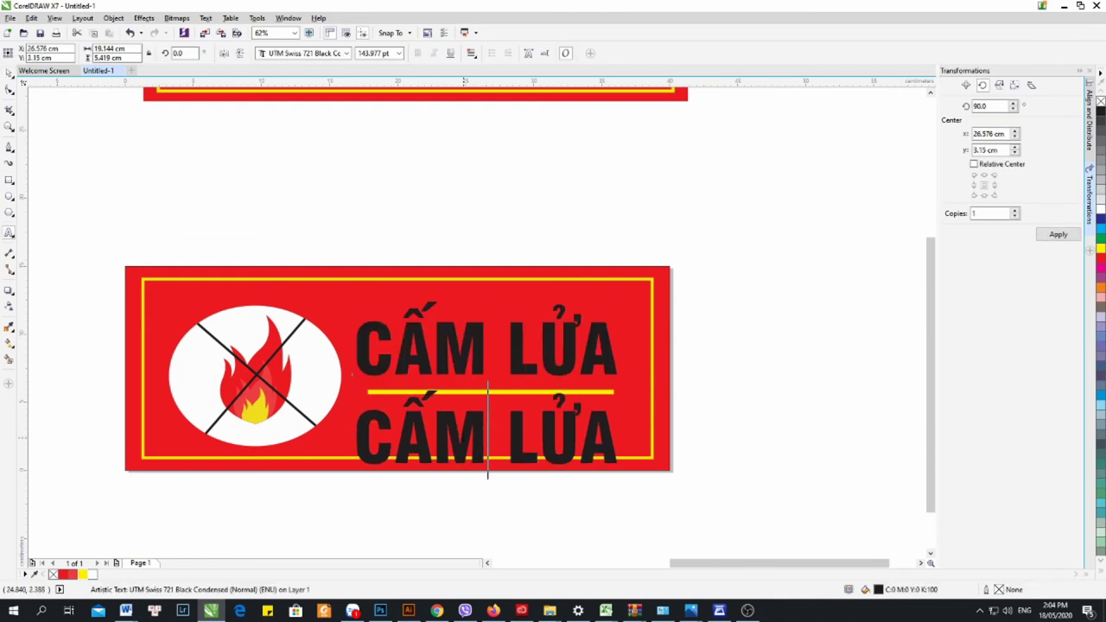
{"action": "key", "text": "ctrl+a"}
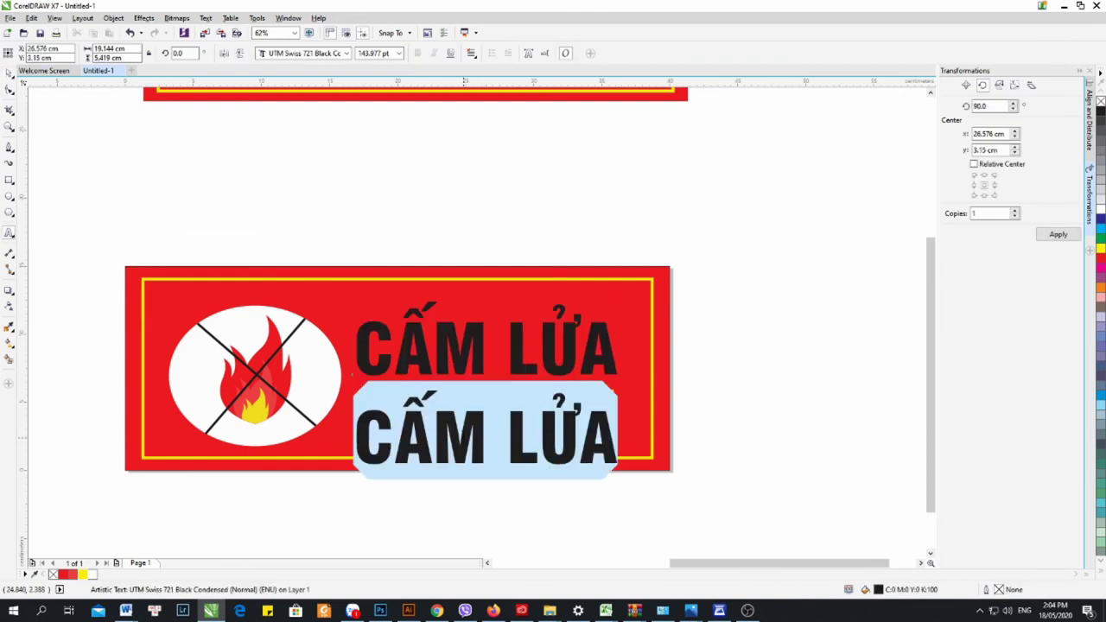
{"action": "type", "text": "NO FIRE"}
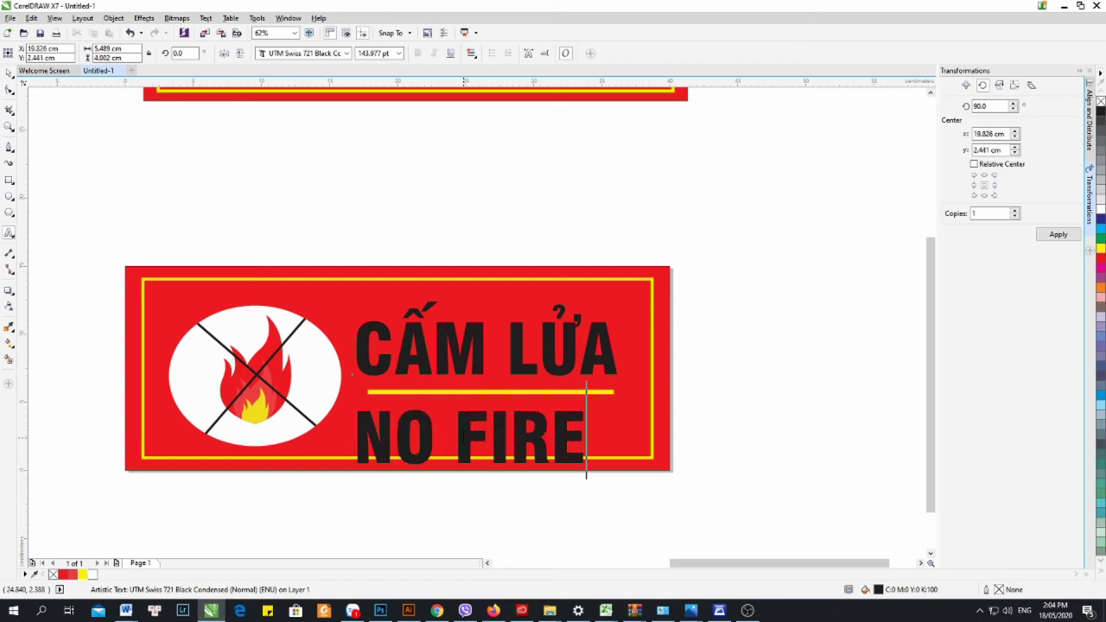
Set the font size of the whole "NO FIRE" text to 100 pt
{"action": "scroll", "coordinate": [464, 430], "scroll_direction": "down", "scroll_amount": 2}
{"action": "key", "text": "ctrl+a"}
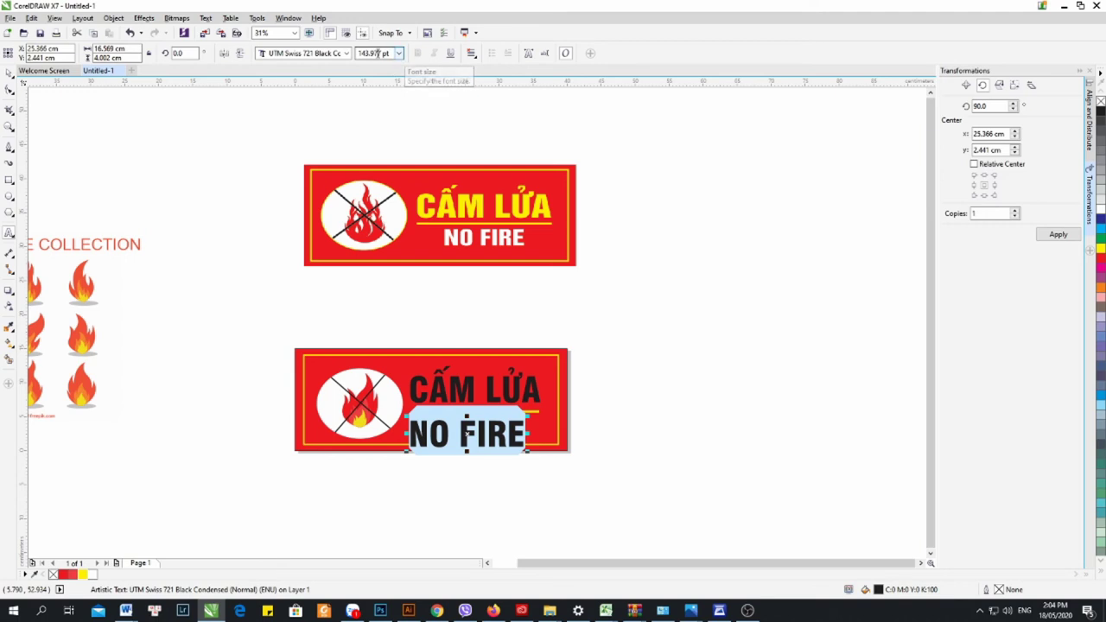
{"action": "double_click", "coordinate": [381, 54]}
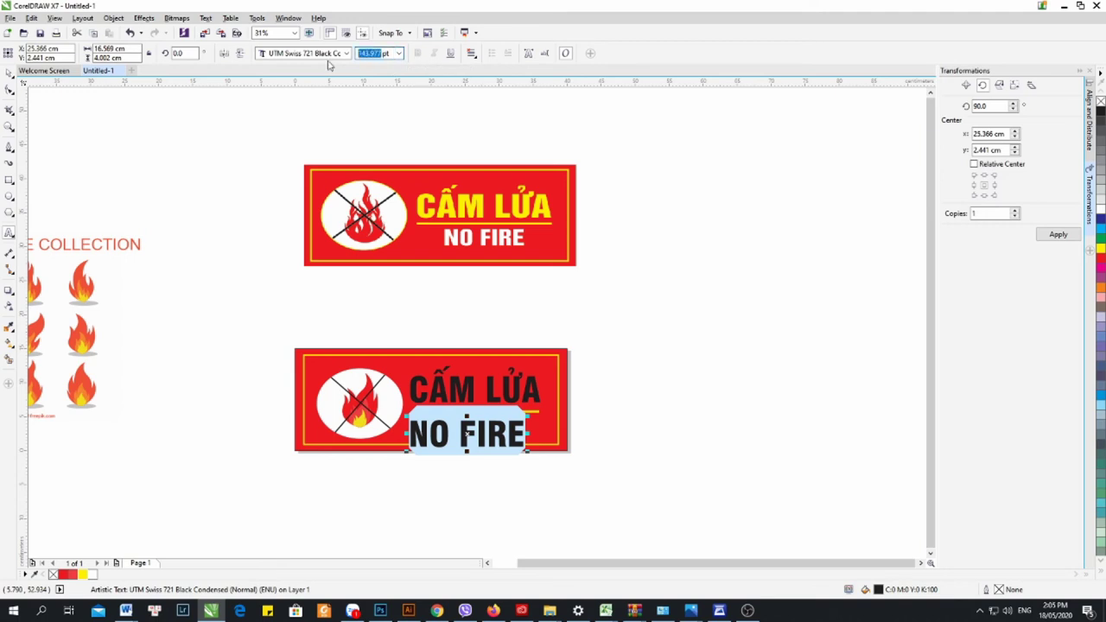
{"action": "type", "text": "100"}
{"action": "key", "text": "Return"}
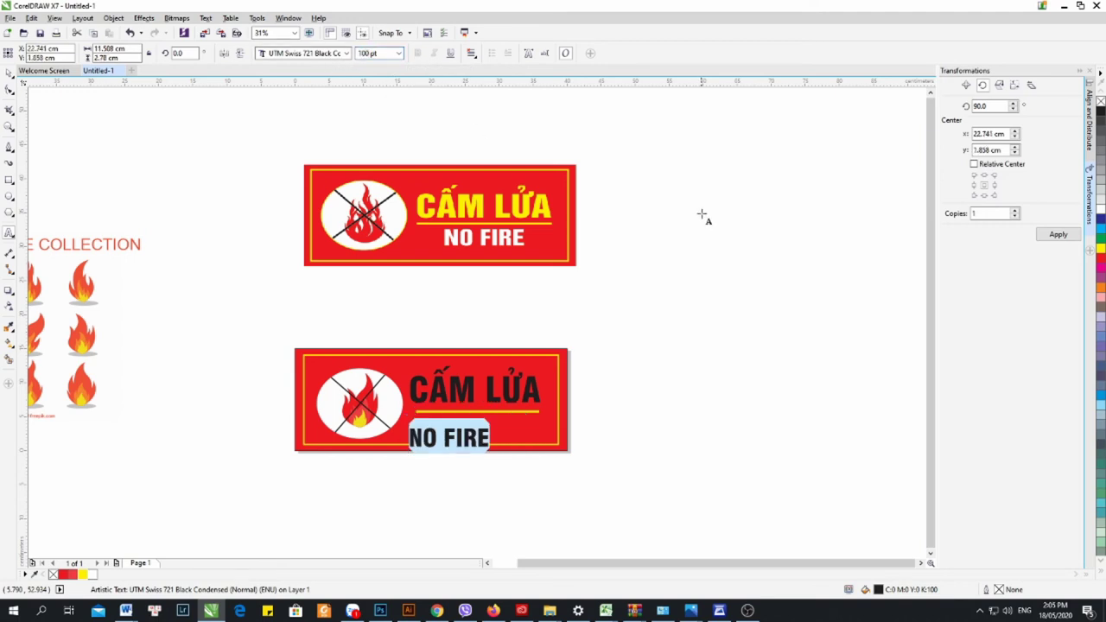
Move "NO FIRE" inside the frame to about Y 2.96 cm and centre it horizontally on the yellow underline
{"action": "left_click", "coordinate": [9, 74]}
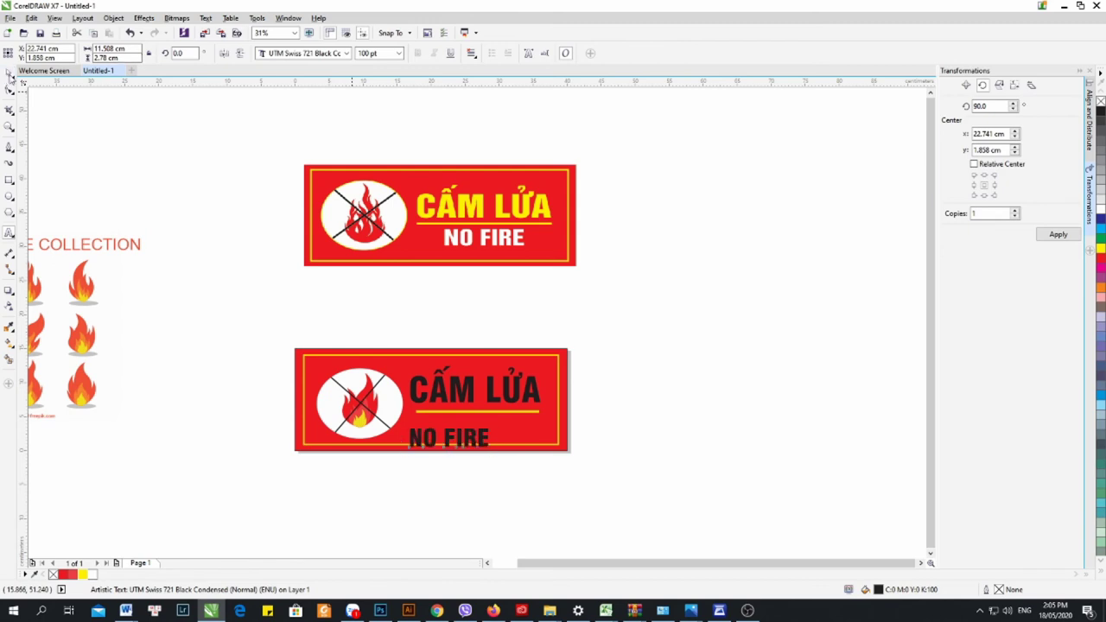
{"action": "left_click", "coordinate": [507, 489]}
{"action": "left_click_drag", "start_coordinate": [457, 438], "coordinate": [476, 430]}
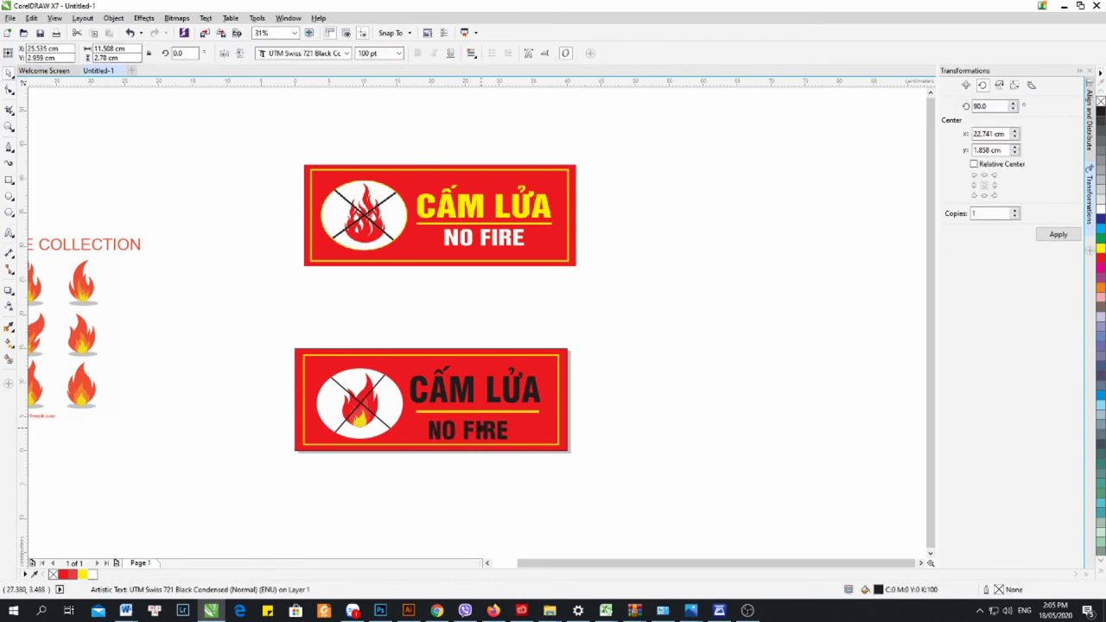
{"action": "scroll", "coordinate": [468, 429], "scroll_direction": "up", "scroll_amount": 2}
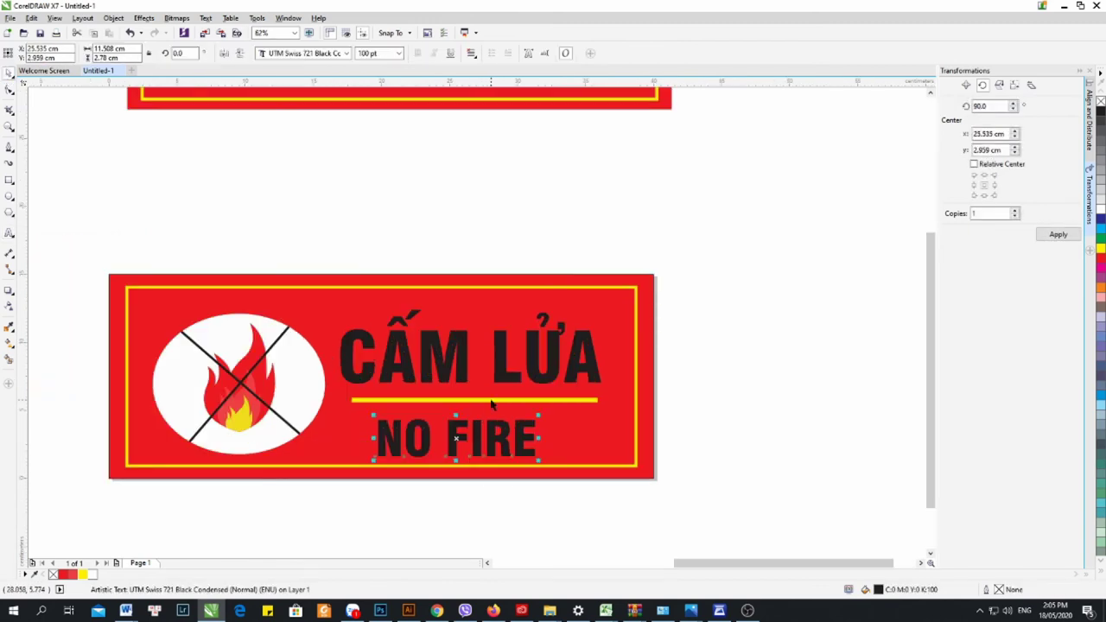
{"action": "left_click", "coordinate": [490, 400], "text": "shift"}
{"action": "key", "text": "c"}
{"action": "scroll", "coordinate": [490, 403], "scroll_direction": "down", "scroll_amount": 2}
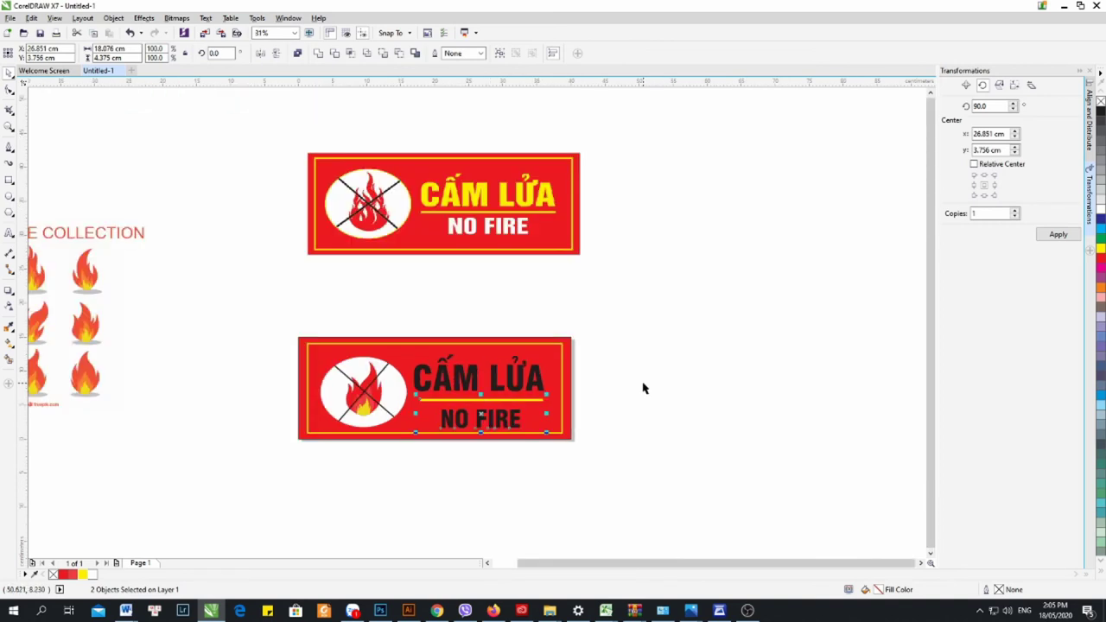
{"action": "left_click", "coordinate": [643, 389]}
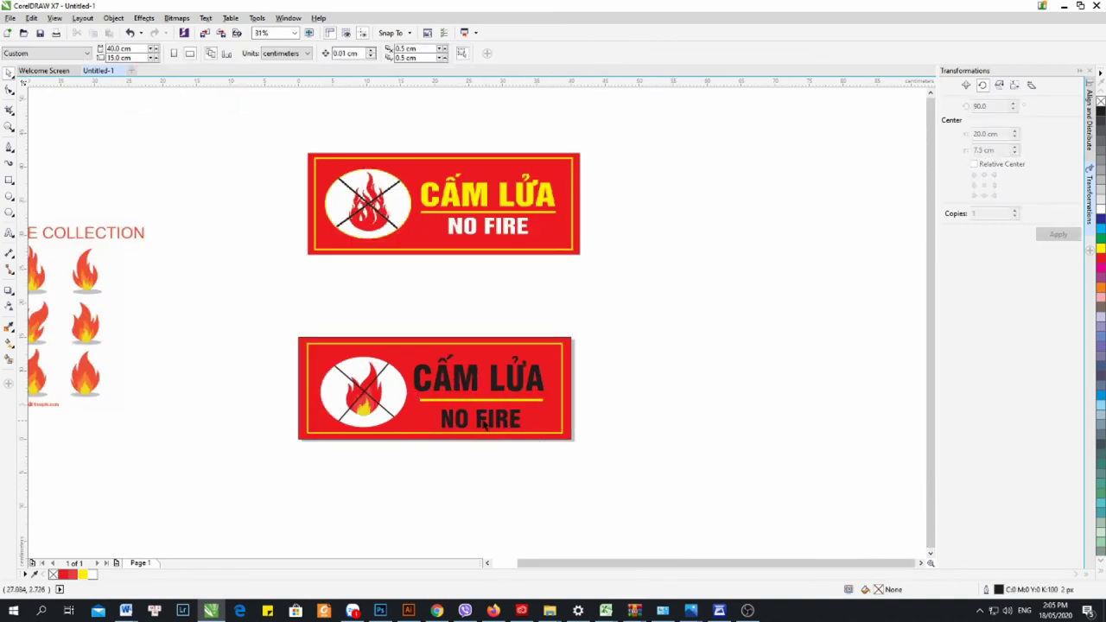
Fill the "NO FIRE" text with white and the "CẤM LỬA" headline with yellow
{"action": "left_click", "coordinate": [485, 423]}
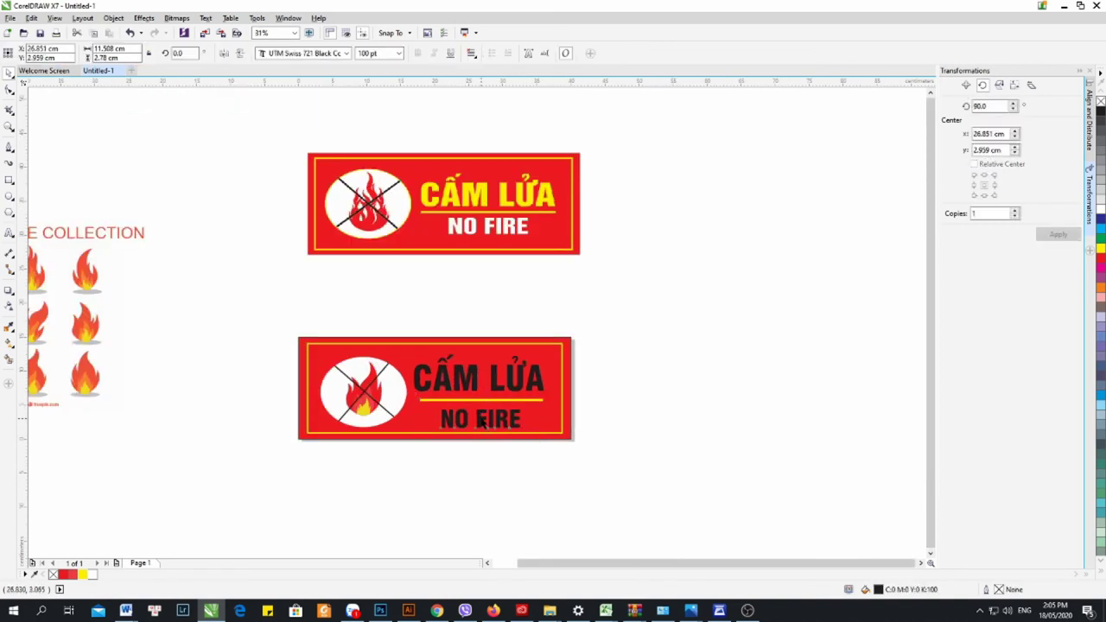
{"action": "left_click", "coordinate": [91, 574]}
{"action": "left_click", "coordinate": [595, 446]}
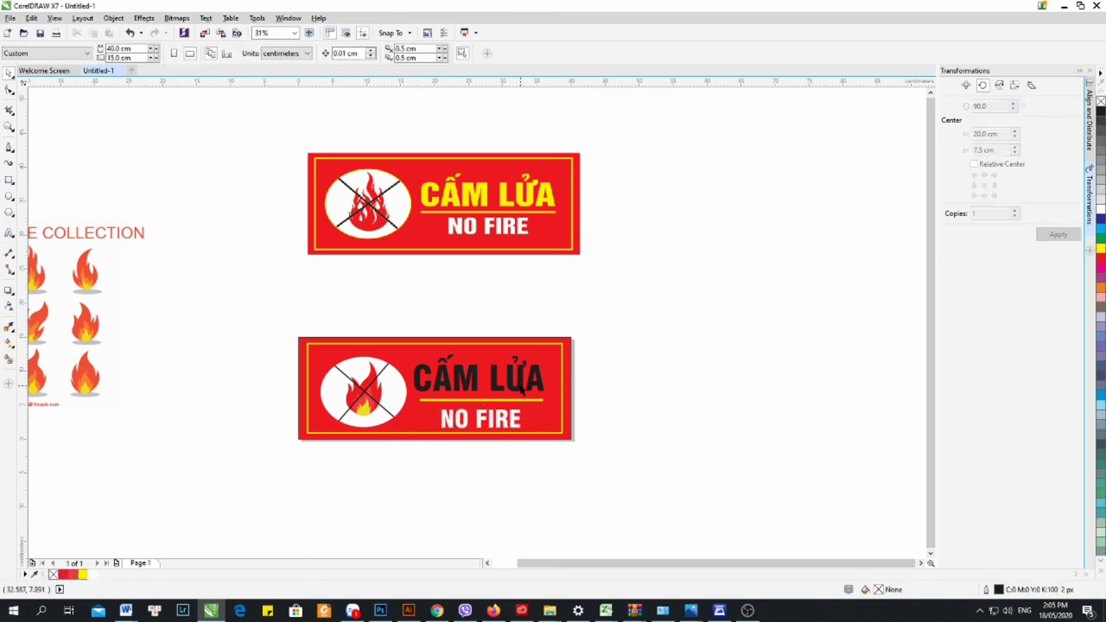
{"action": "left_click", "coordinate": [519, 386]}
{"action": "left_click", "coordinate": [1099, 248]}
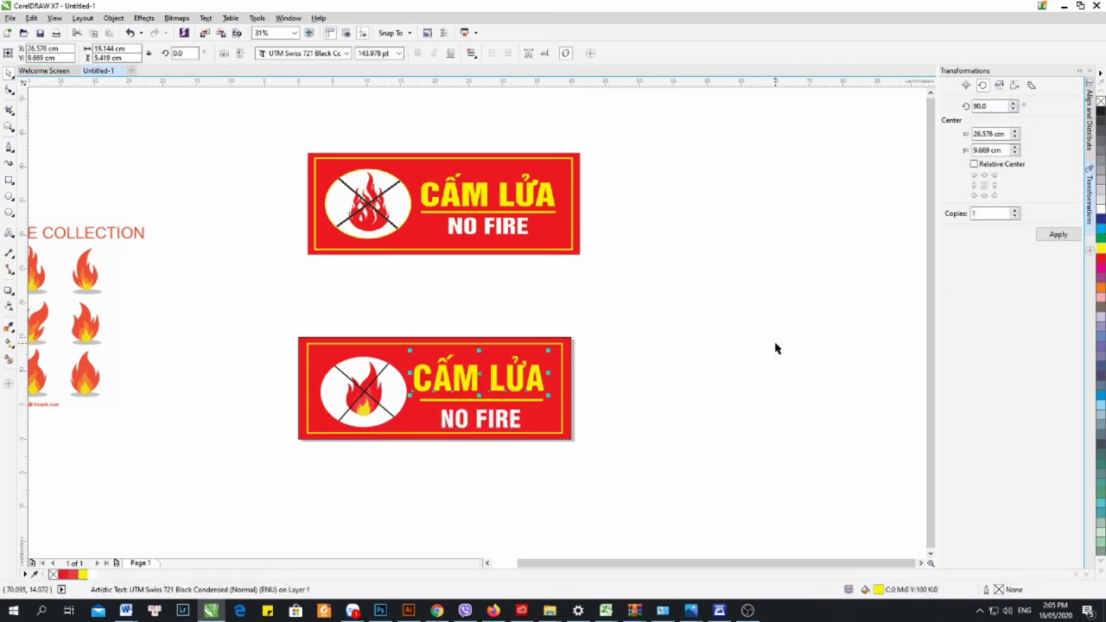
{"action": "left_click", "coordinate": [775, 348]}
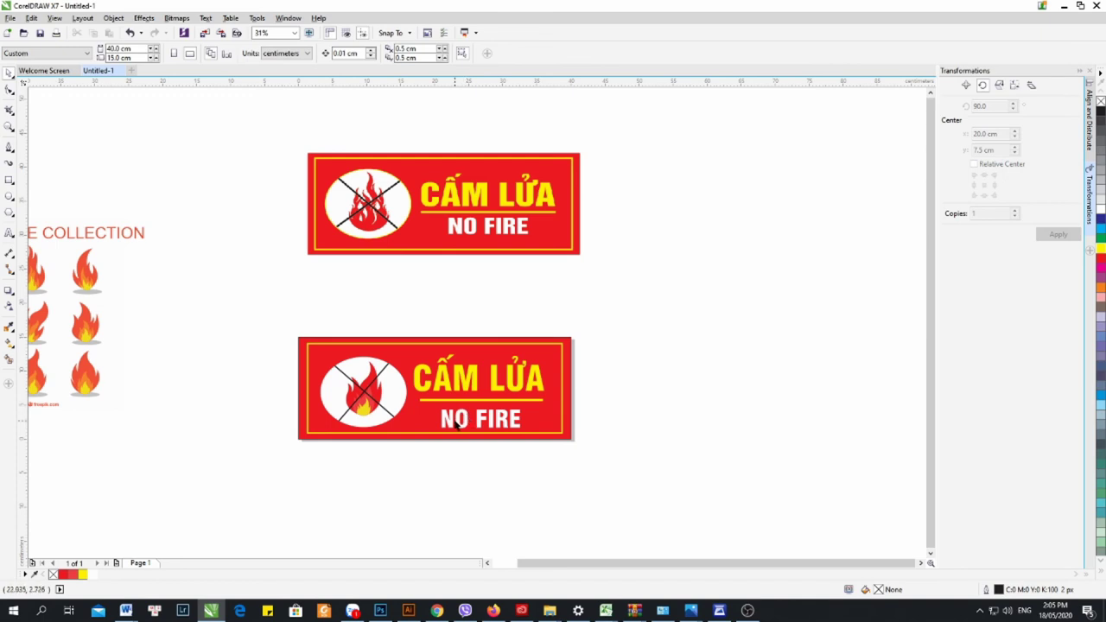
Bring both texts closer to the underline: "NO FIRE" up to about Y 3.47 cm and "CẤM LỬA" down to about Y 9.29 cm
{"action": "scroll", "coordinate": [457, 423], "scroll_direction": "up", "scroll_amount": 2}
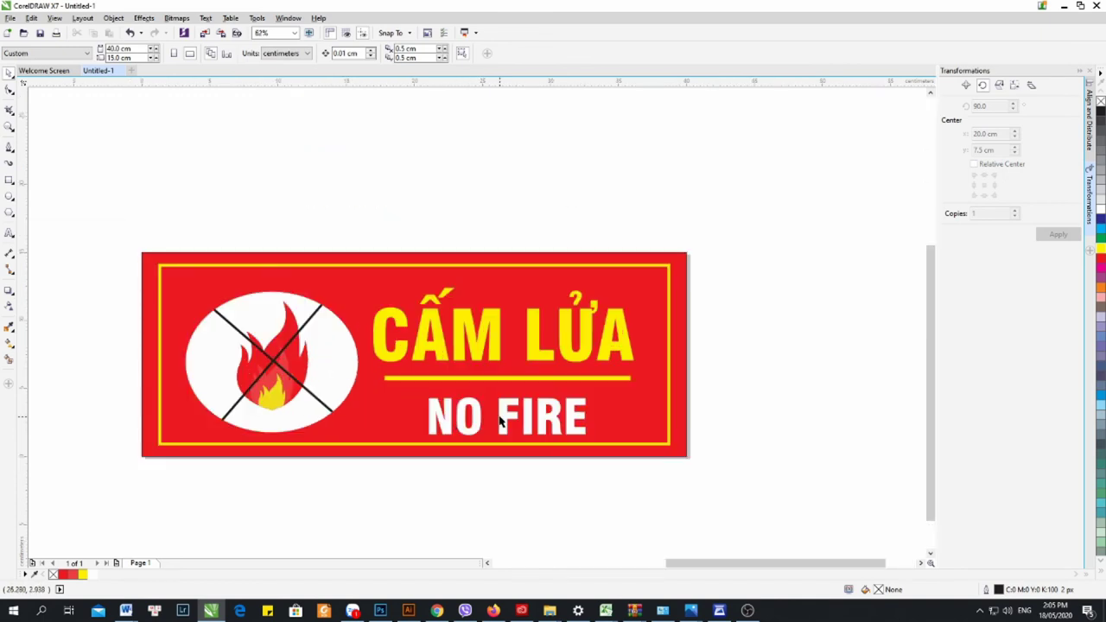
{"action": "left_click", "coordinate": [499, 420]}
{"action": "scroll", "coordinate": [496, 415], "scroll_direction": "down", "scroll_amount": 2}
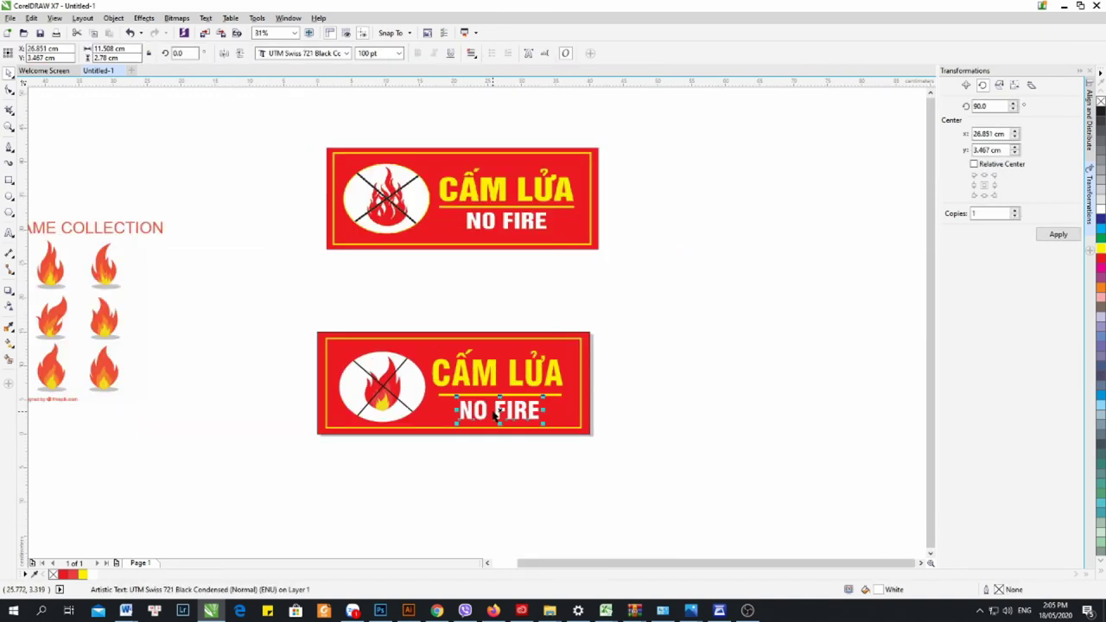
{"action": "scroll", "coordinate": [497, 413], "scroll_direction": "up", "scroll_amount": 2}
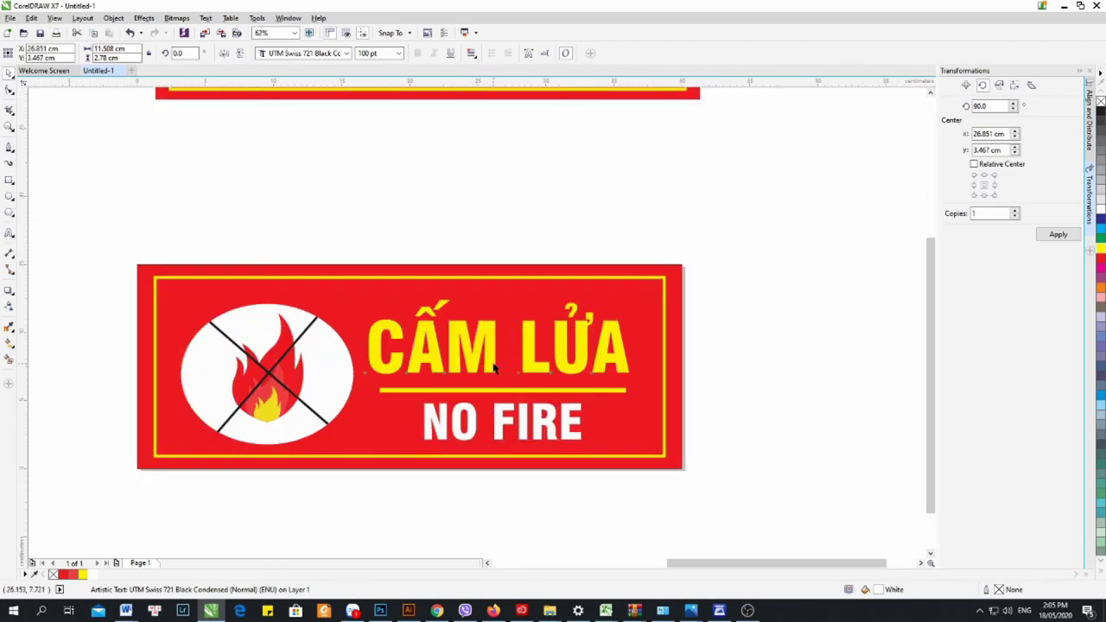
{"action": "left_click_drag", "start_coordinate": [494, 367], "coordinate": [493, 369]}
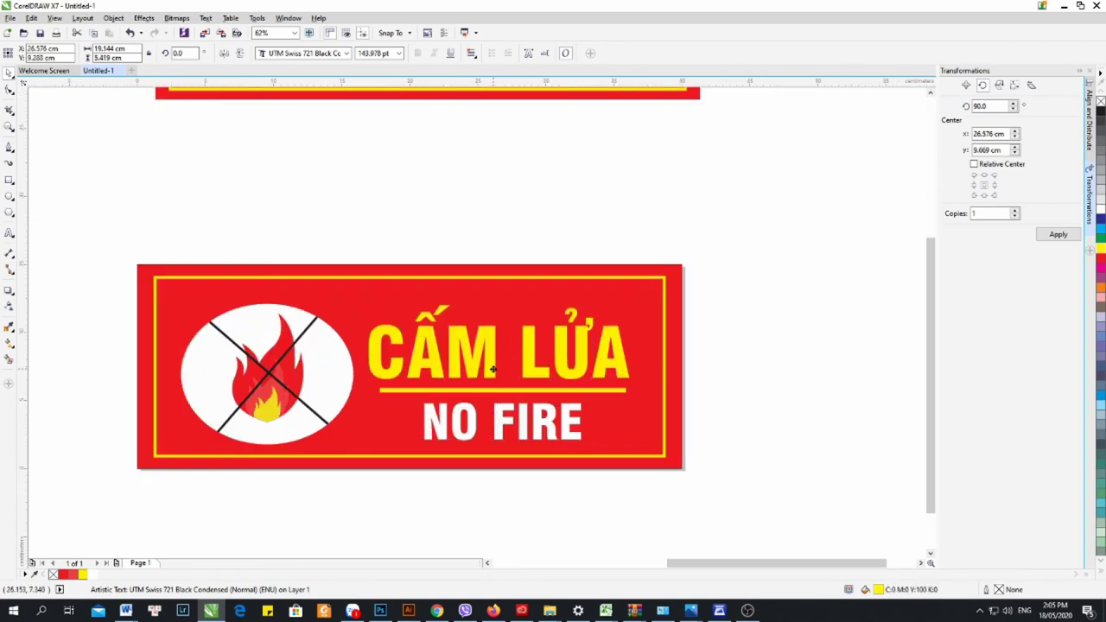
{"action": "scroll", "coordinate": [493, 369], "scroll_direction": "down", "scroll_amount": 2}
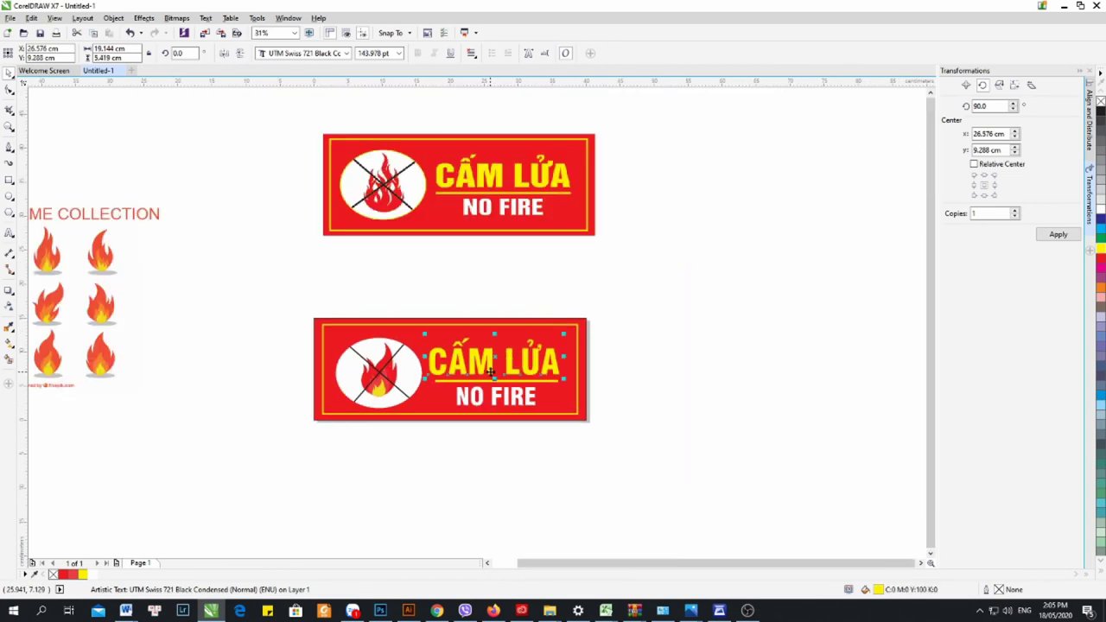
{"action": "left_click", "coordinate": [656, 360]}
Centre the yellow underline horizontally on the "CẤM LỬA" headline, and "NO FIRE" on the underline
{"action": "left_click", "coordinate": [543, 378]}
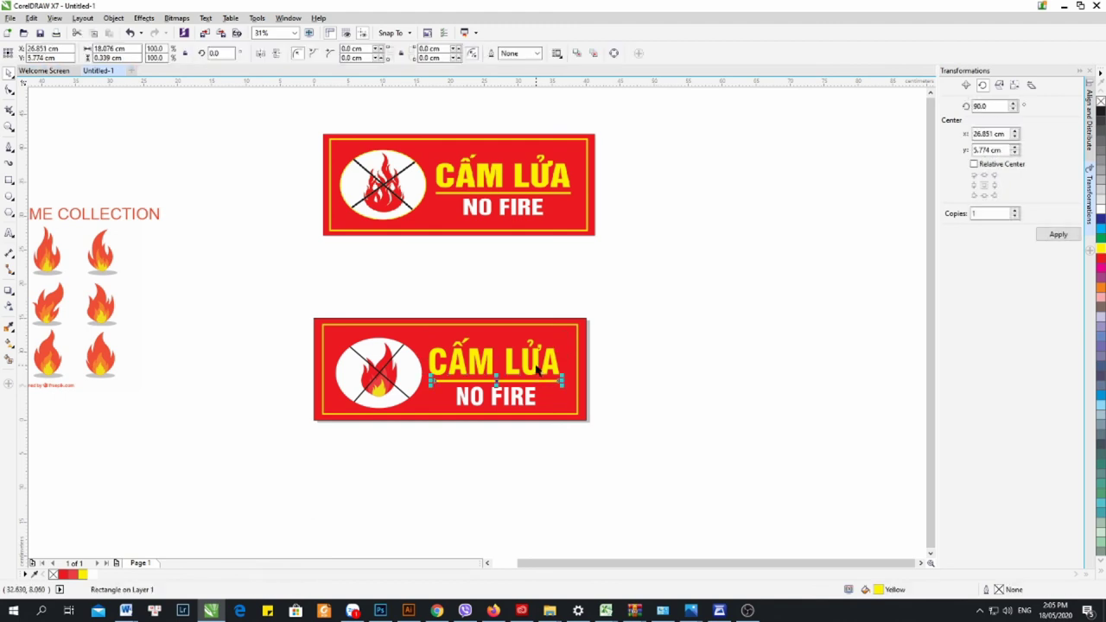
{"action": "left_click", "coordinate": [554, 365], "text": "shift"}
{"action": "left_click", "coordinate": [656, 364]}
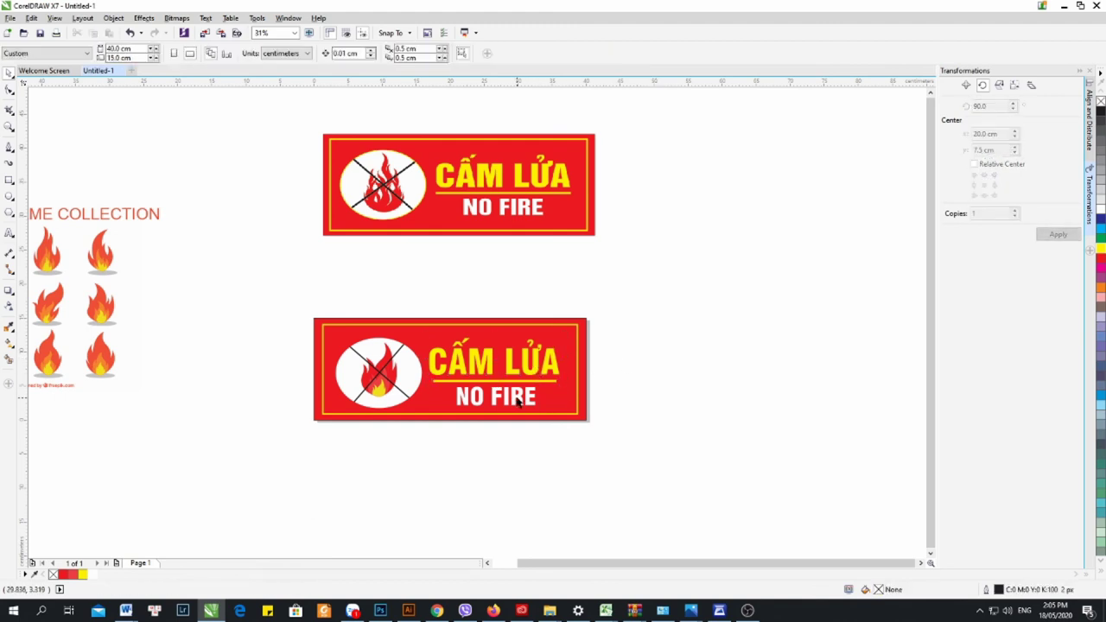
{"action": "left_click", "coordinate": [518, 399]}
{"action": "left_click", "coordinate": [553, 385], "text": "shift"}
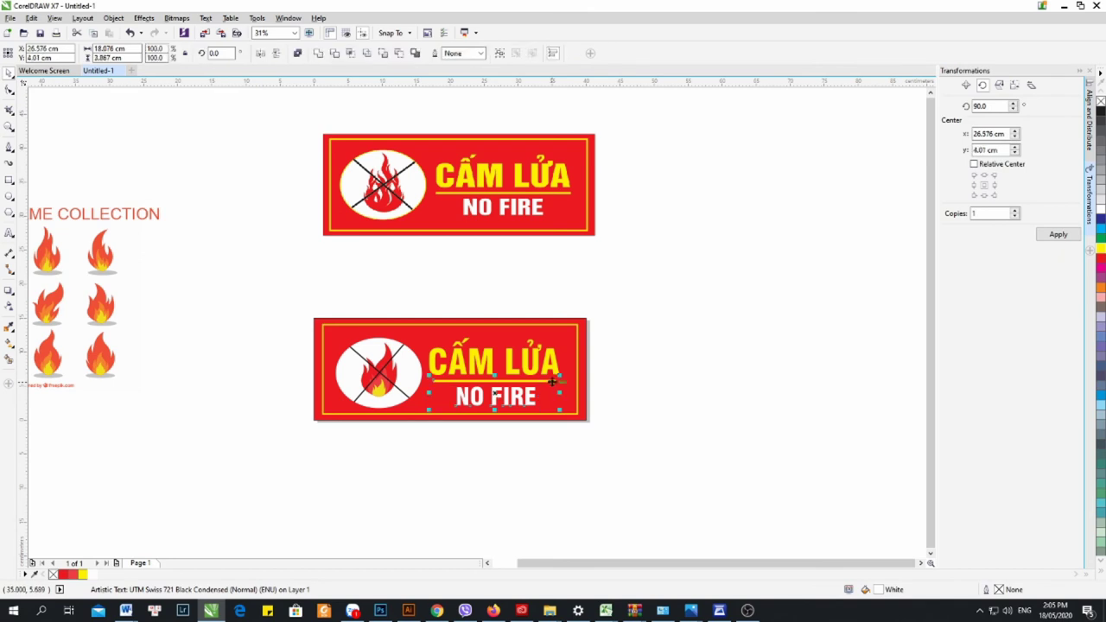
{"action": "left_click", "coordinate": [617, 372]}
Group the headline, underline and "NO FIRE" text, and centre the group vertically on the yellow frame
{"action": "left_click_drag", "start_coordinate": [437, 333], "coordinate": [558, 440]}
{"action": "key", "text": "ctrl+g"}
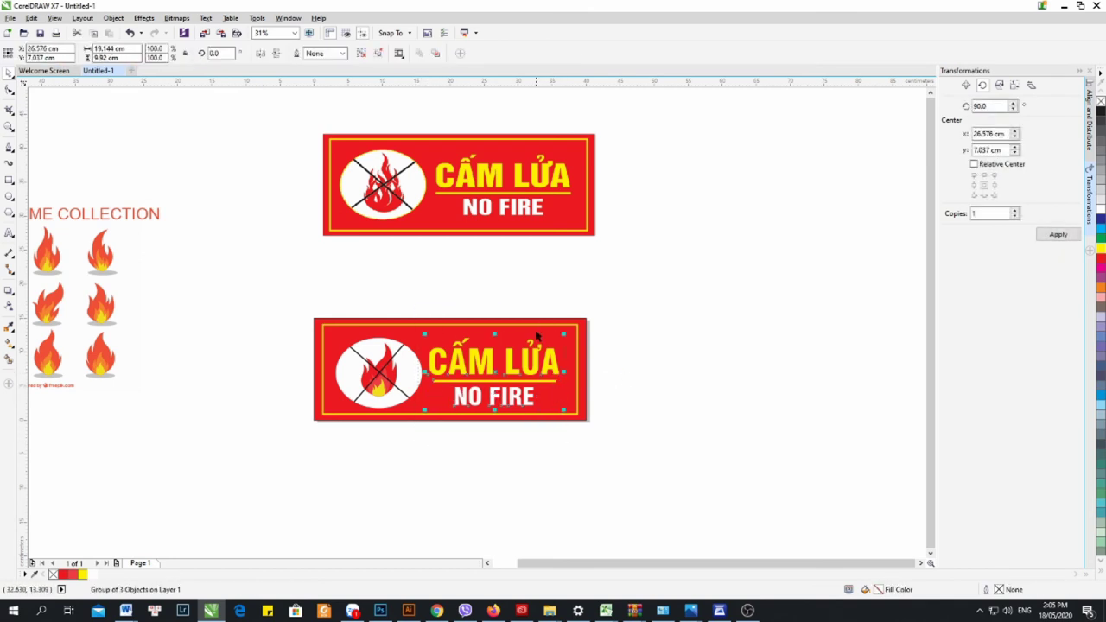
{"action": "left_click", "coordinate": [575, 335], "text": "shift"}
{"action": "key", "text": "e"}
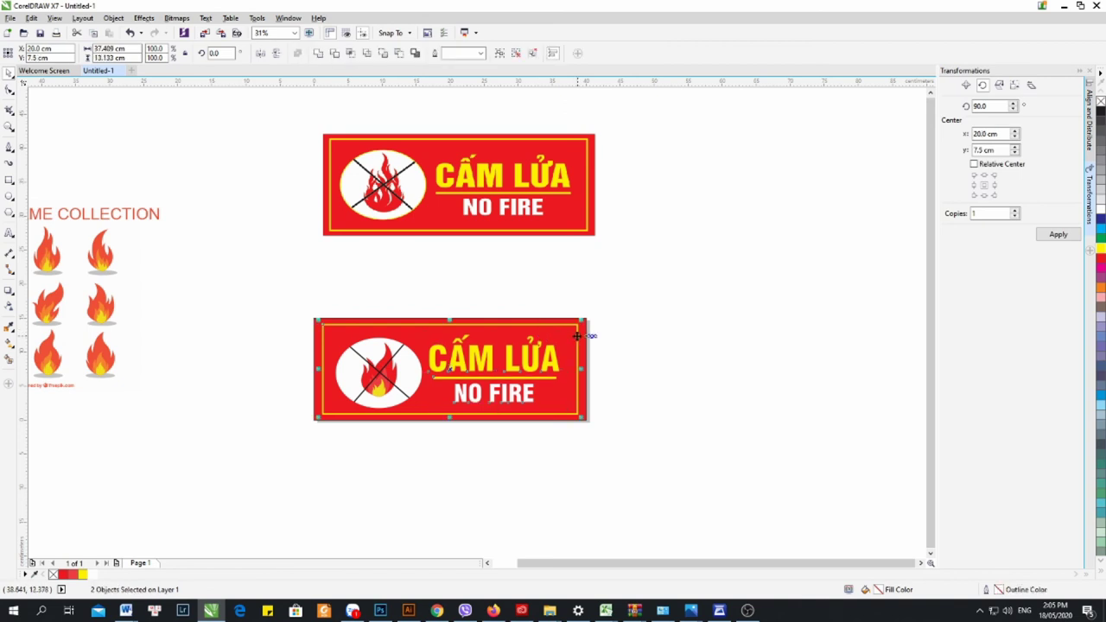
{"action": "left_click", "coordinate": [648, 331]}
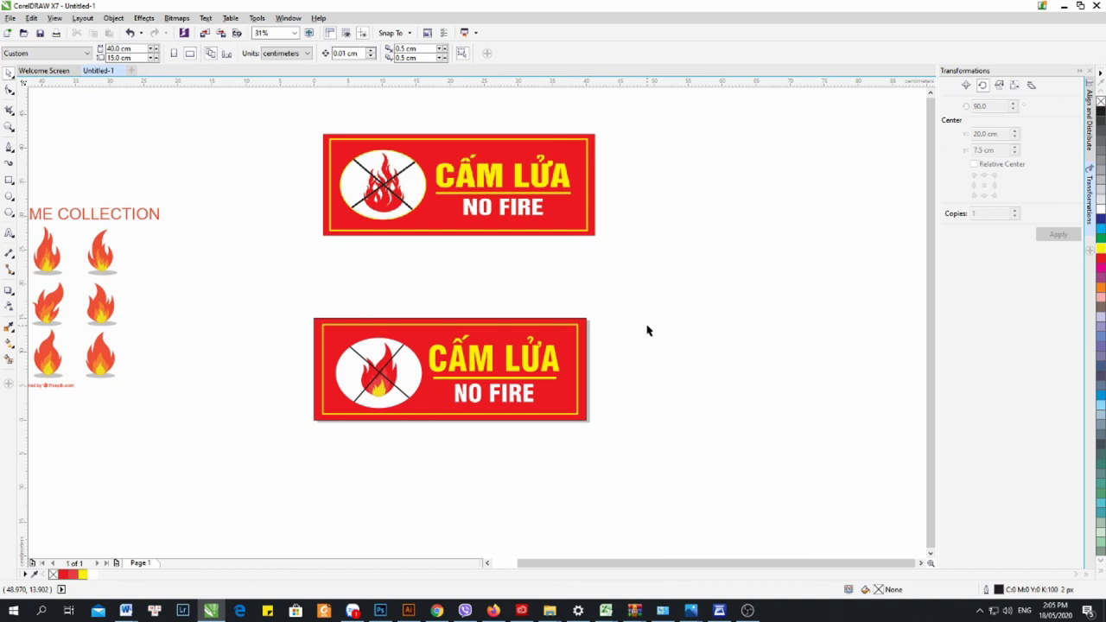
Shift the text group slightly right to about X 27.08 cm, keeping its vertical position
{"action": "scroll", "coordinate": [359, 369], "scroll_direction": "up", "scroll_amount": 2}
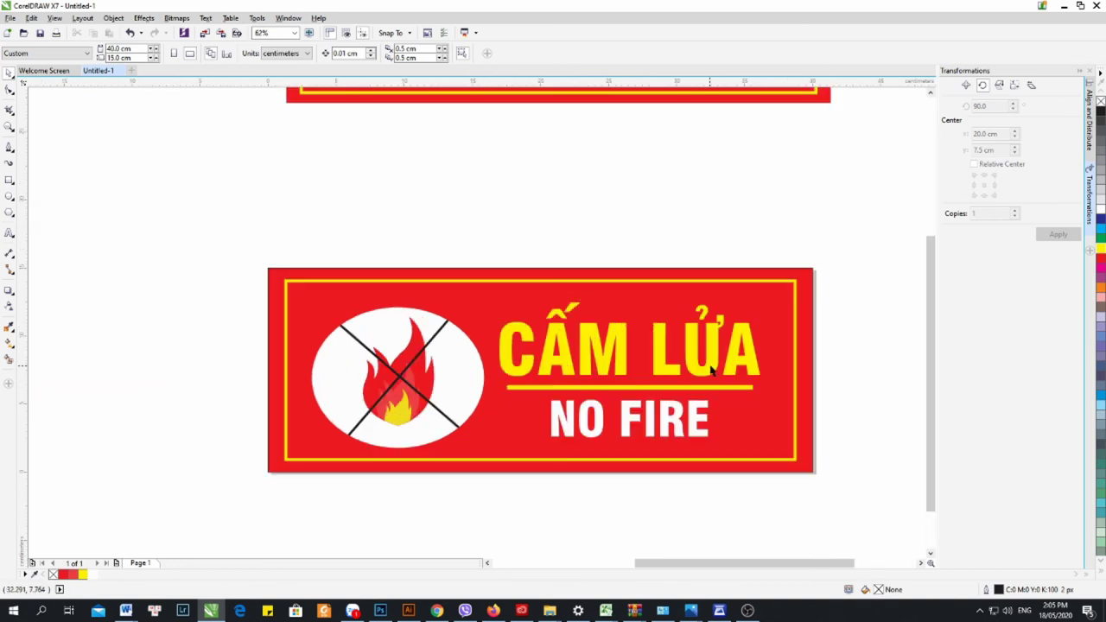
{"action": "left_click", "coordinate": [672, 373]}
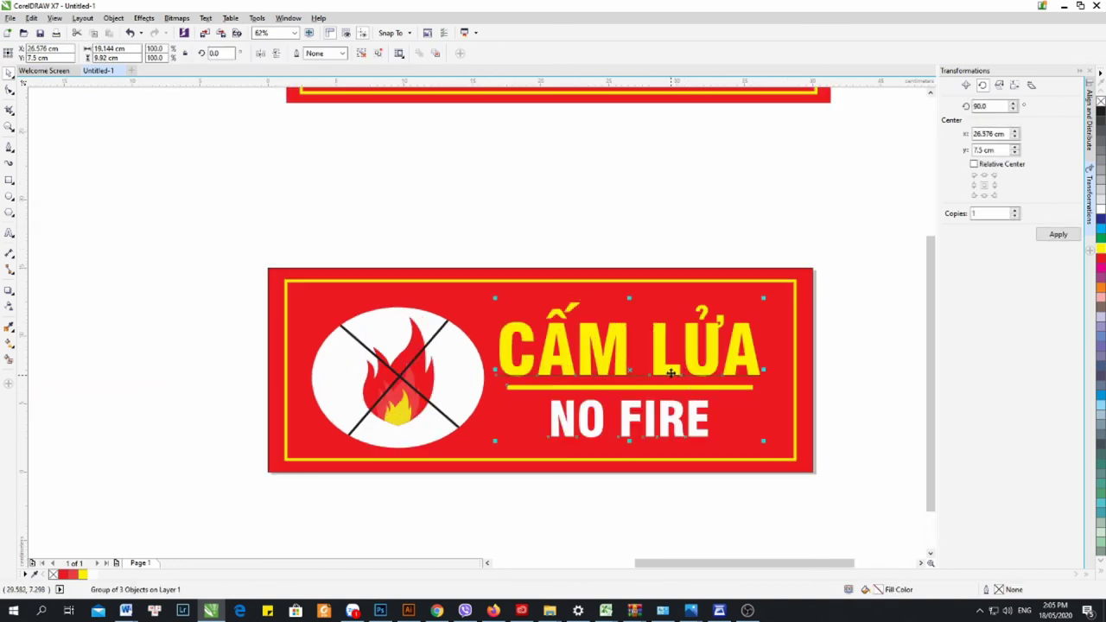
{"action": "scroll", "coordinate": [678, 371], "scroll_direction": "down", "scroll_amount": 2}
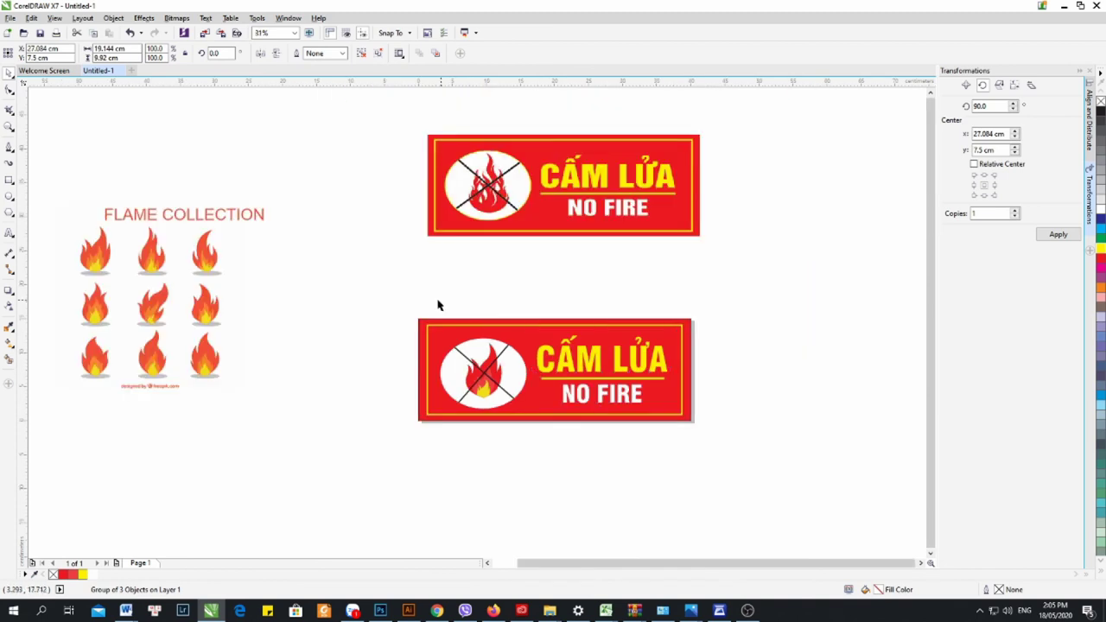
Export all objects of the lower sign, selection only, as a JPEG named "CAM LUA" on New Volume (E:)
{"action": "left_click_drag", "start_coordinate": [395, 297], "coordinate": [861, 504]}
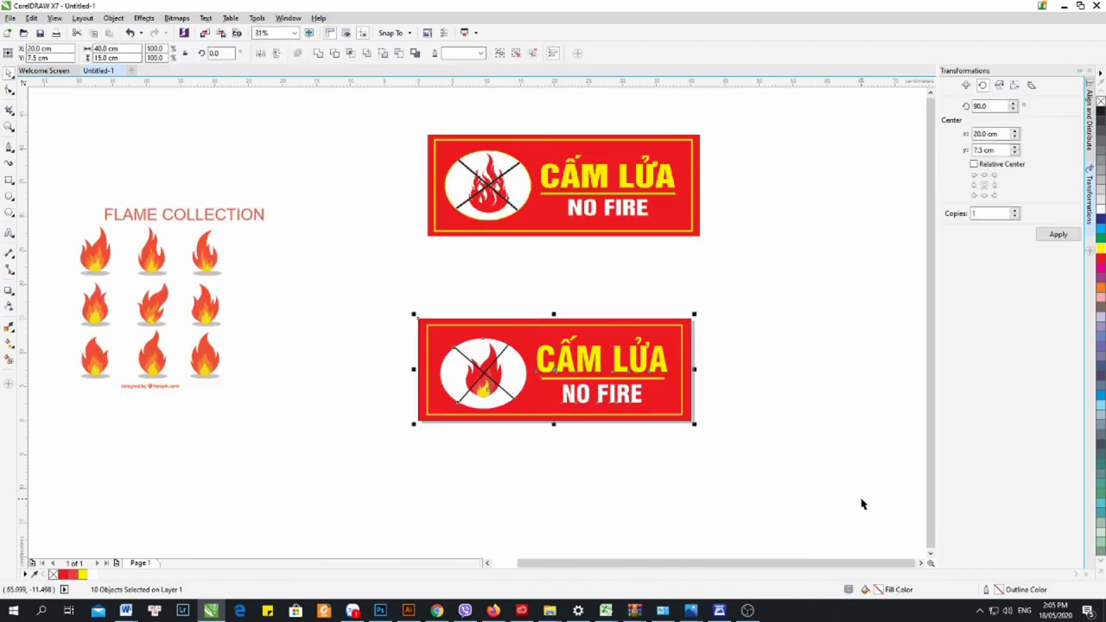
{"action": "left_click_drag", "start_coordinate": [386, 282], "coordinate": [908, 518]}
{"action": "left_click", "coordinate": [9, 18]}
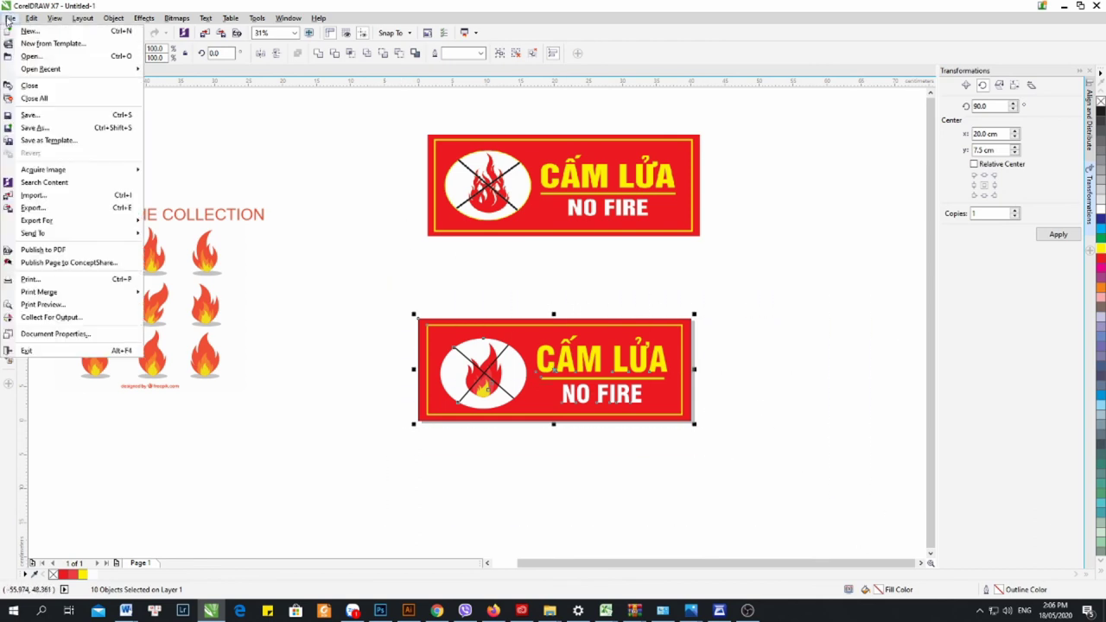
{"action": "left_click", "coordinate": [33, 208]}
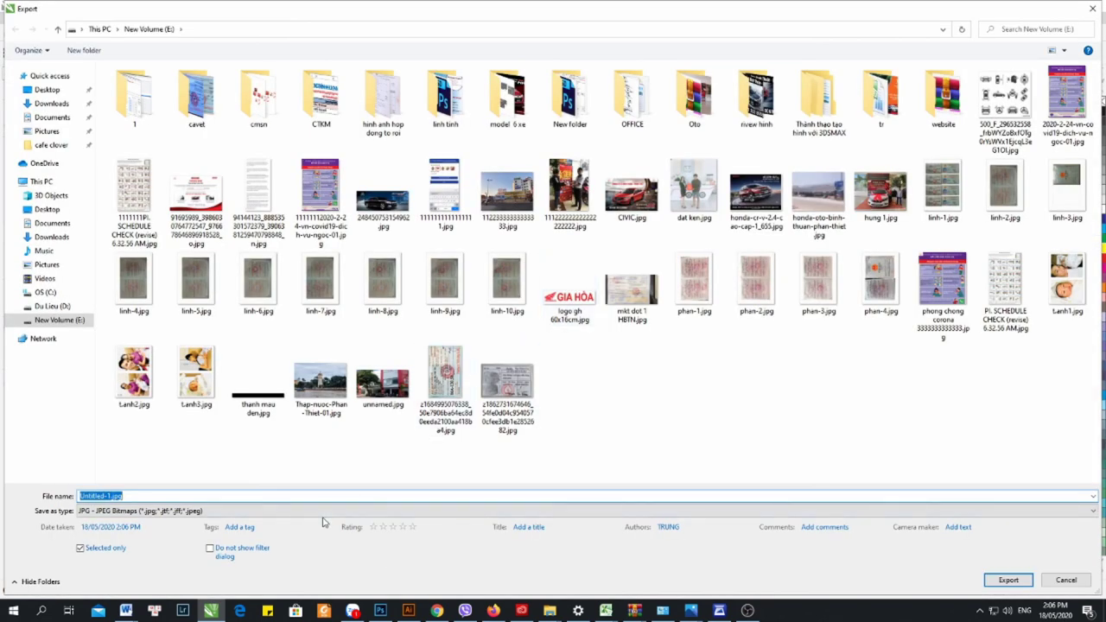
{"action": "type", "text": "CAM LUA"}
{"action": "left_click", "coordinate": [1020, 580]}
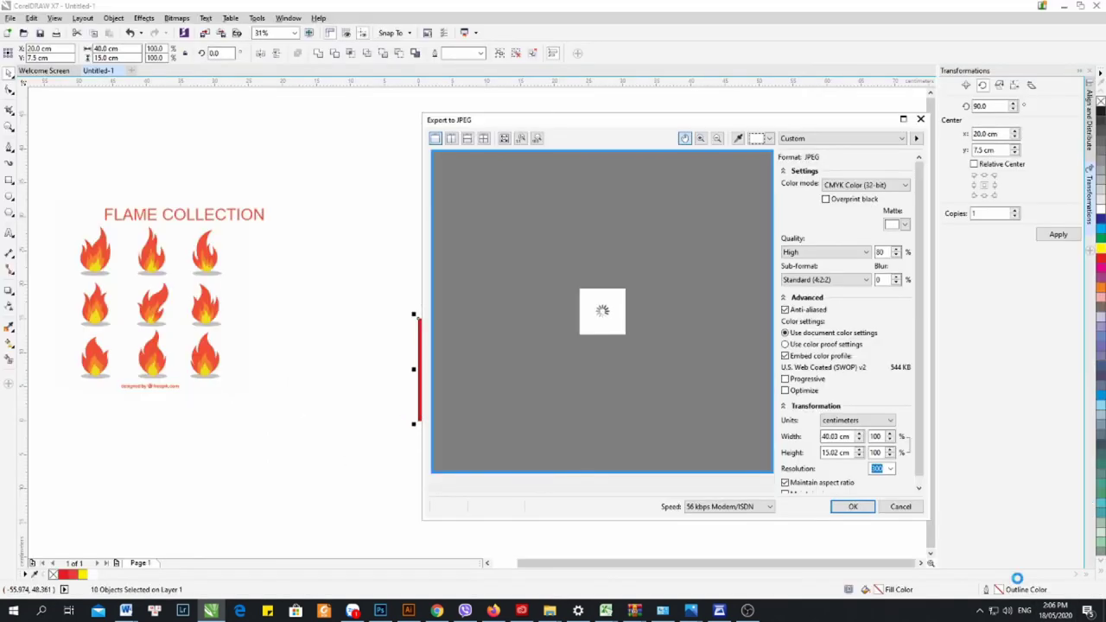
{"action": "left_click", "coordinate": [852, 506]}
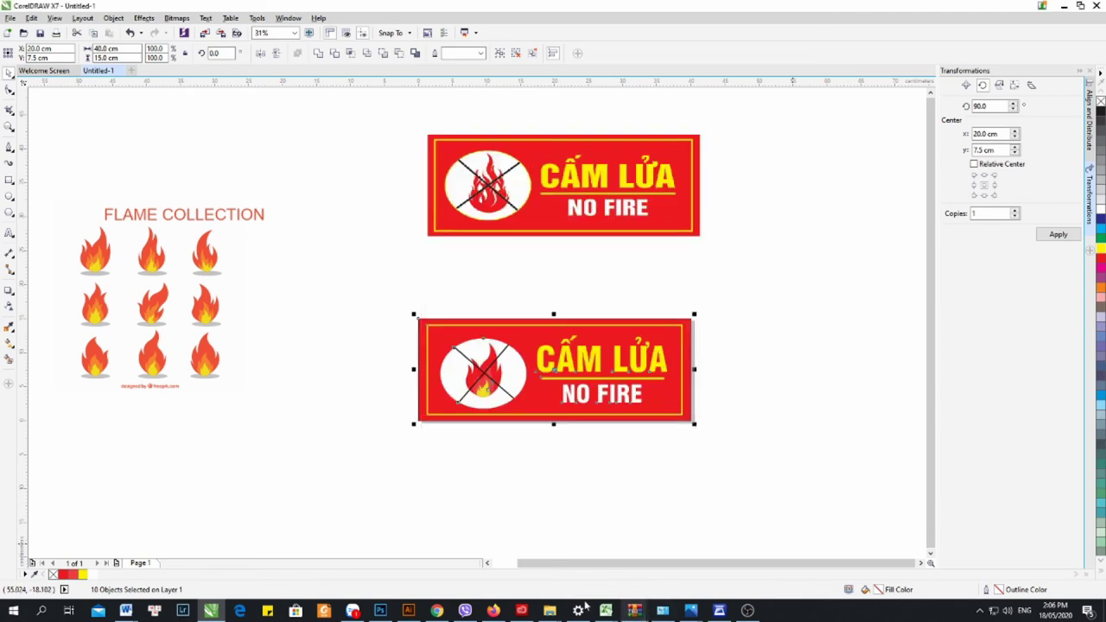
Switch to File Explorer, find the exported CAM LUA.jpg on New Volume (E:), and open it for viewing
{"action": "mouse_move", "coordinate": [550, 610]}
{"action": "mouse_move", "coordinate": [969, 540]}
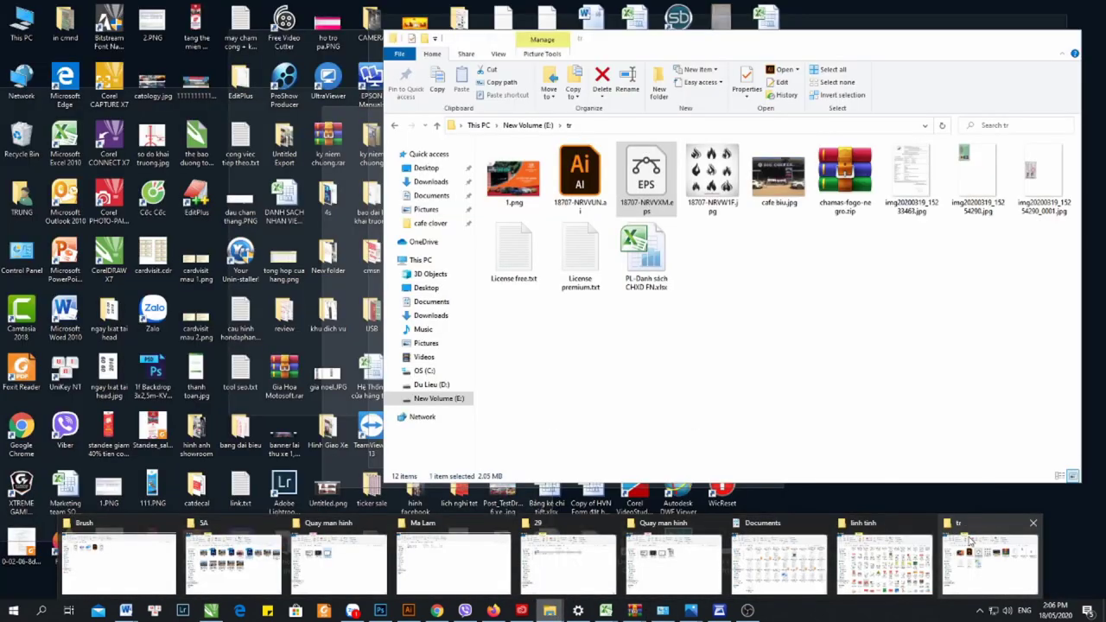
{"action": "left_click", "coordinate": [892, 557]}
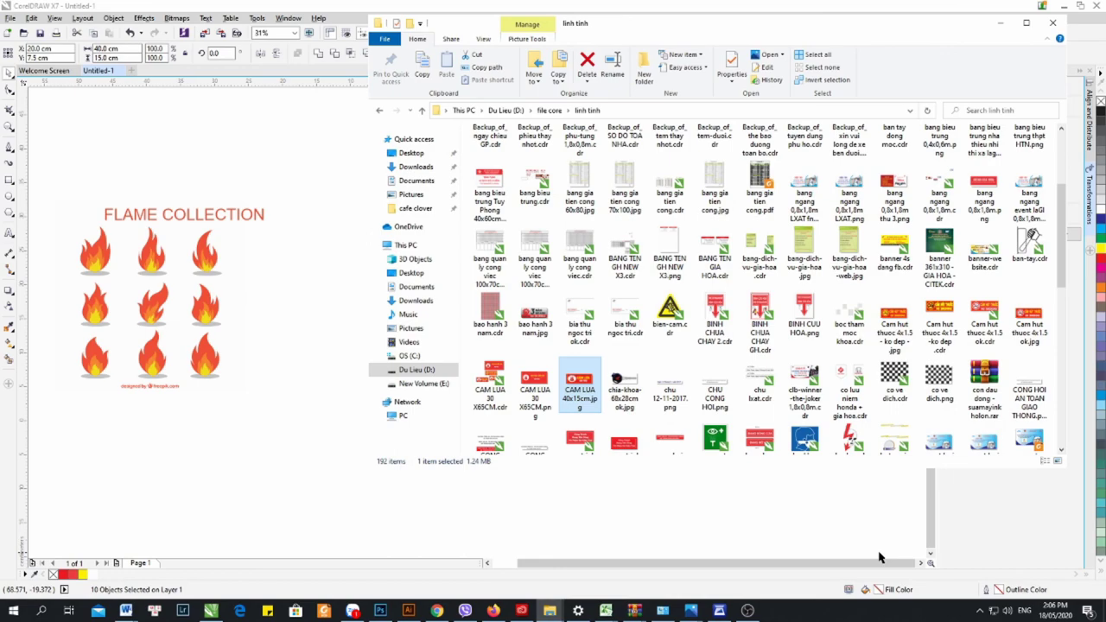
{"action": "left_click", "coordinate": [423, 382]}
{"action": "scroll", "coordinate": [739, 367], "scroll_direction": "down", "scroll_amount": 5}
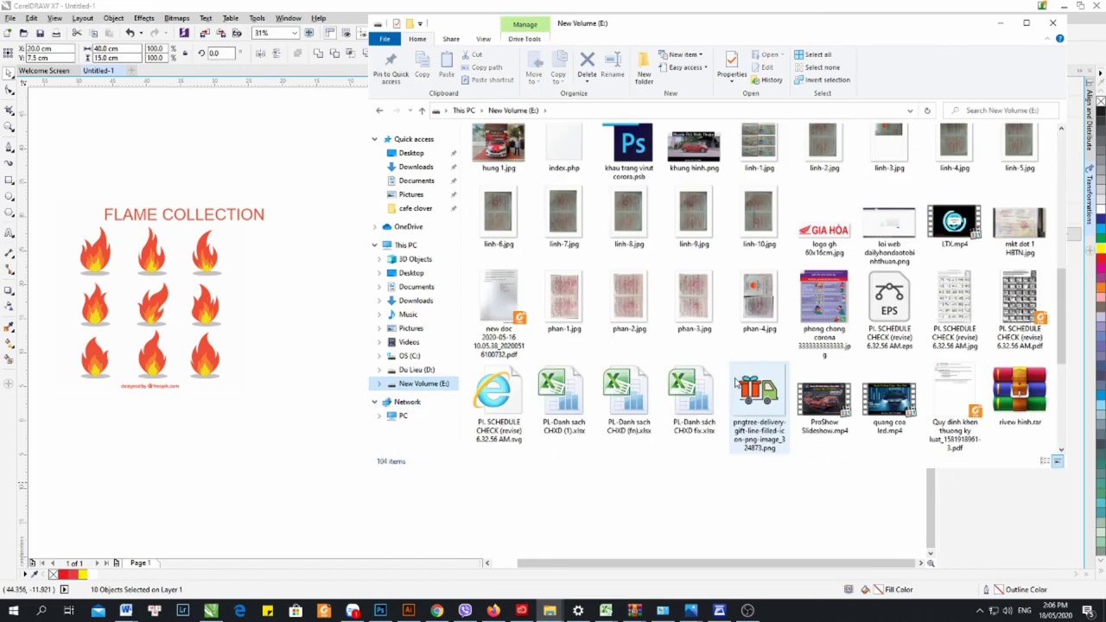
{"action": "scroll", "coordinate": [735, 382], "scroll_direction": "down", "scroll_amount": 5}
{"action": "double_click", "coordinate": [622, 268]}
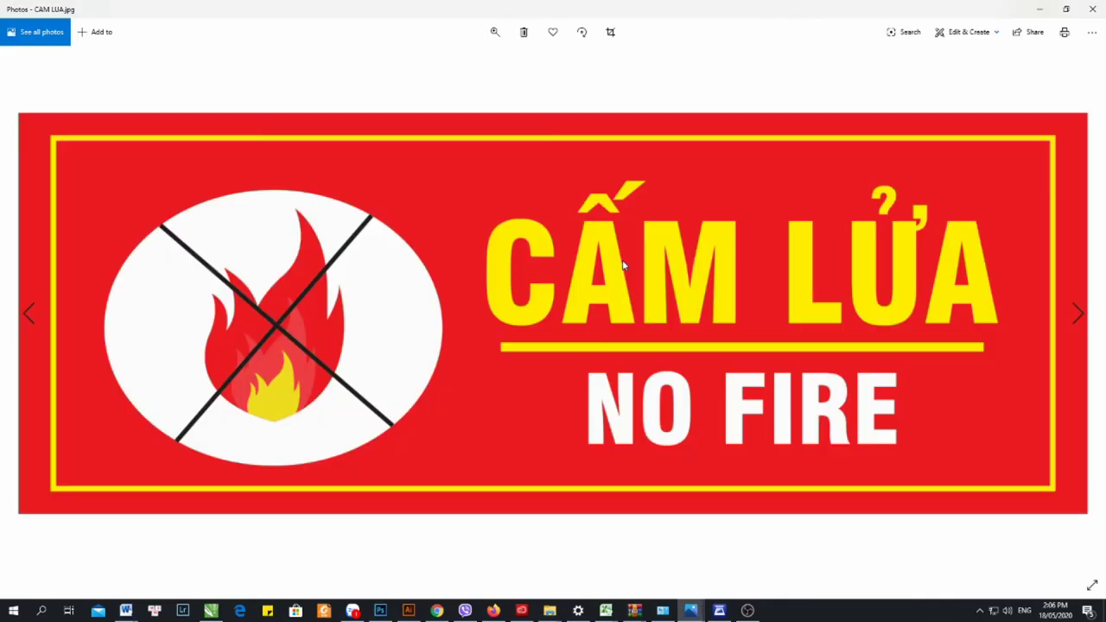